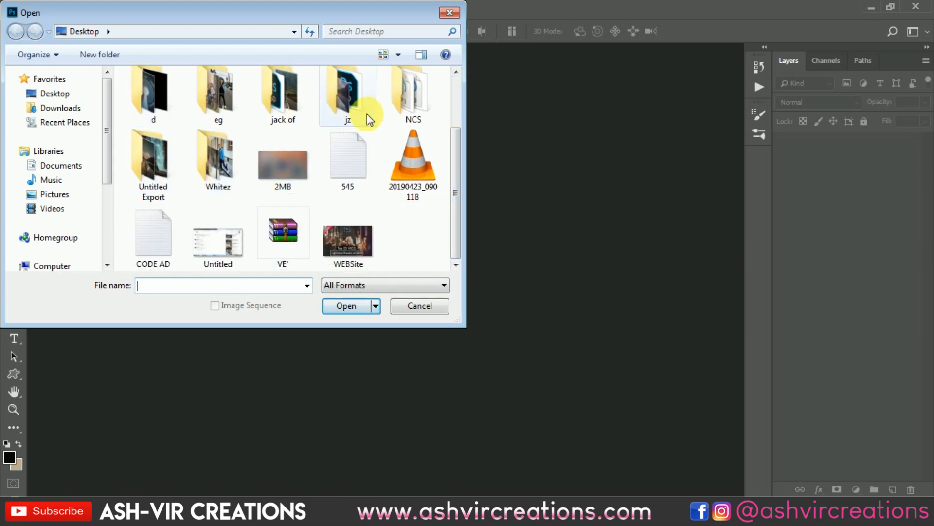
# Open ds.psd from the jz folder on the desktop
pyautogui.doubleClick(379, 102)
pyautogui.doubleClick(157, 92)
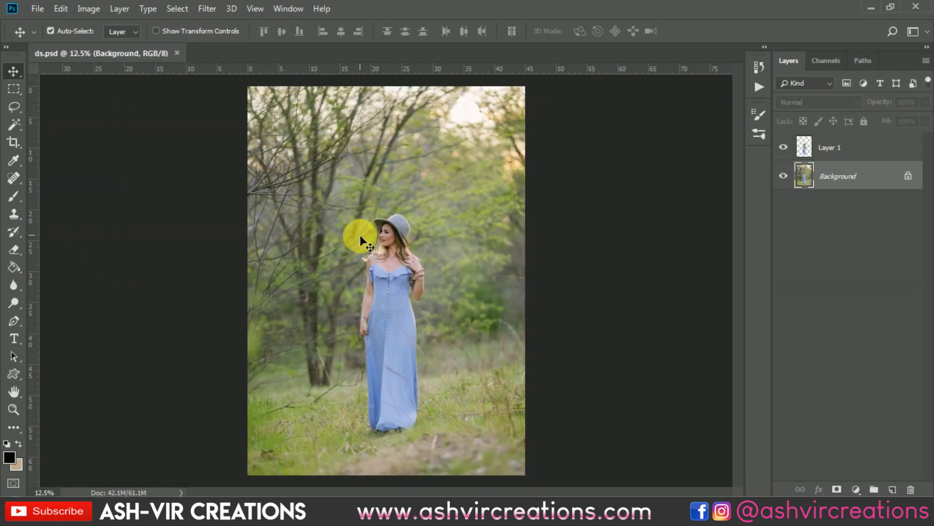
pyautogui.hotkey('ctrl', '-')
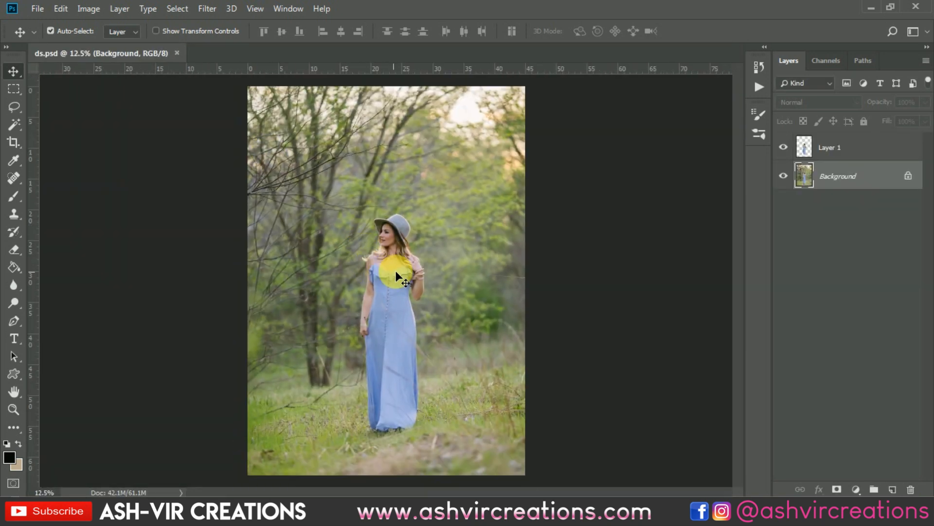
# Select the woman on the Background layer with the Quick Selection tool and hide Layer 1
pyautogui.click(14, 124)
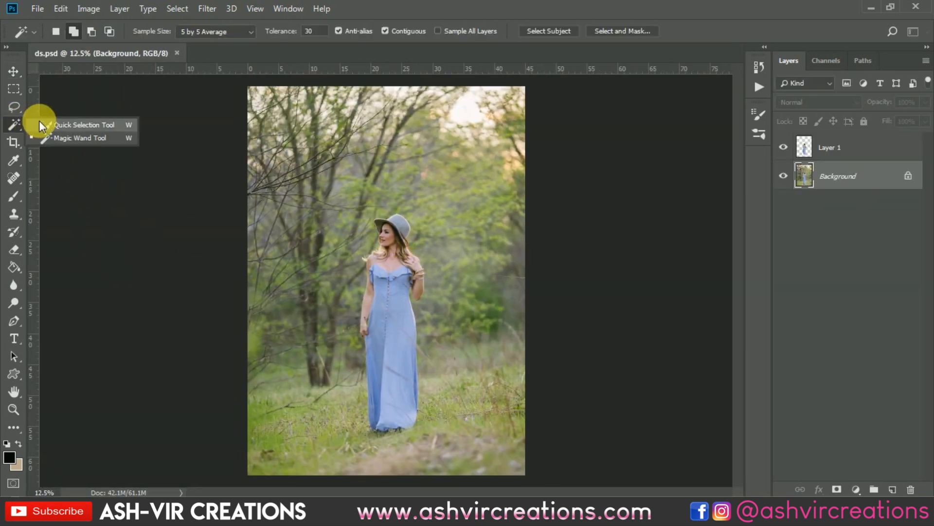
pyautogui.click(73, 124)
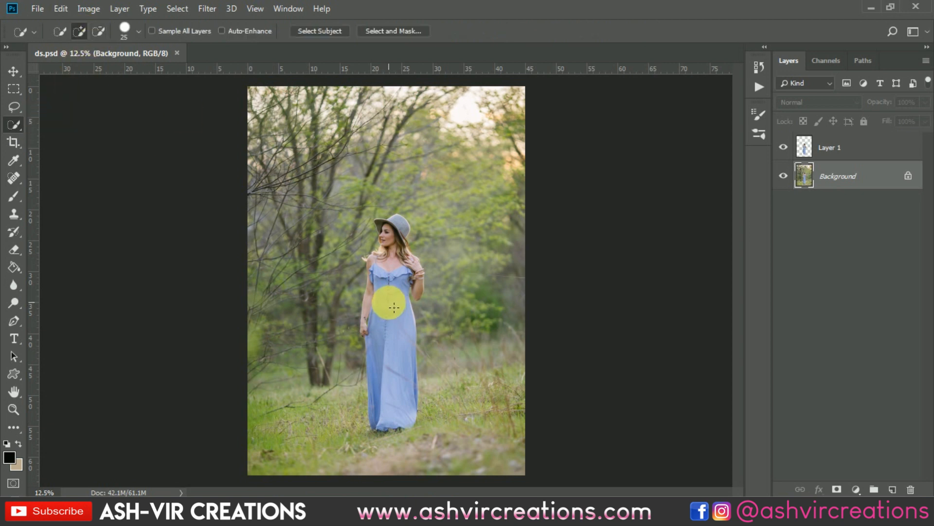
pyautogui.moveTo(391, 300)
pyautogui.mouseDown()
pyautogui.moveTo(394, 398)
pyautogui.moveTo(402, 280)
pyautogui.moveTo(418, 286)
pyautogui.moveTo(401, 258)
pyautogui.moveTo(399, 227)
pyautogui.moveTo(379, 224)
pyautogui.moveTo(368, 299)
pyautogui.moveTo(380, 265)
pyautogui.moveTo(421, 273)
pyautogui.moveTo(393, 249)
pyautogui.mouseUp()
pyautogui.scroll(8, 393, 249)
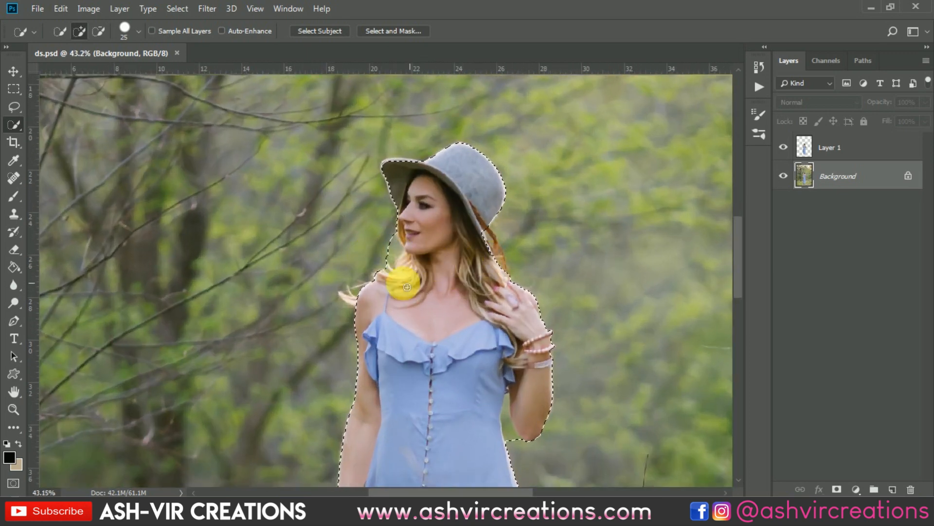
pyautogui.scroll(4, 345, 313)
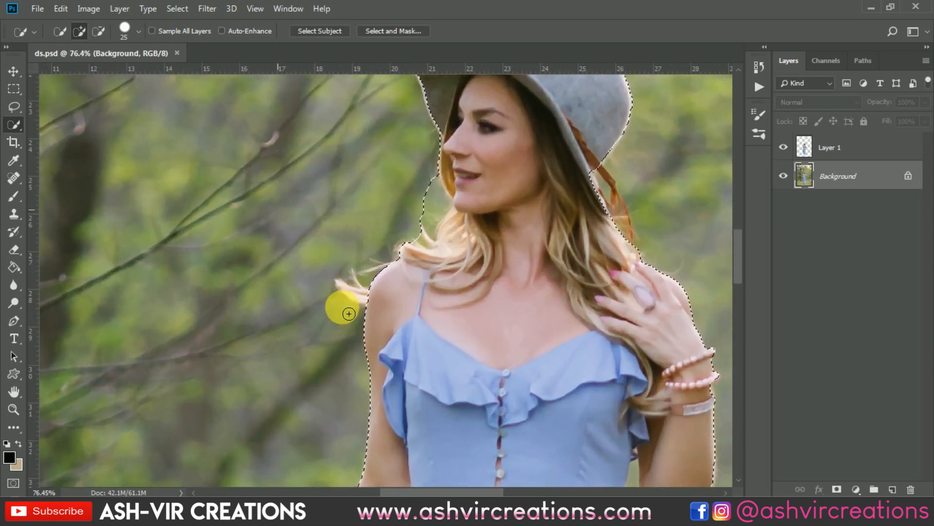
pyautogui.click(783, 147)
# Refine the woman's hair edges in Select and Mask with the Refine Edge Brush, using 100% view opacity
pyautogui.rightClick(438, 240)
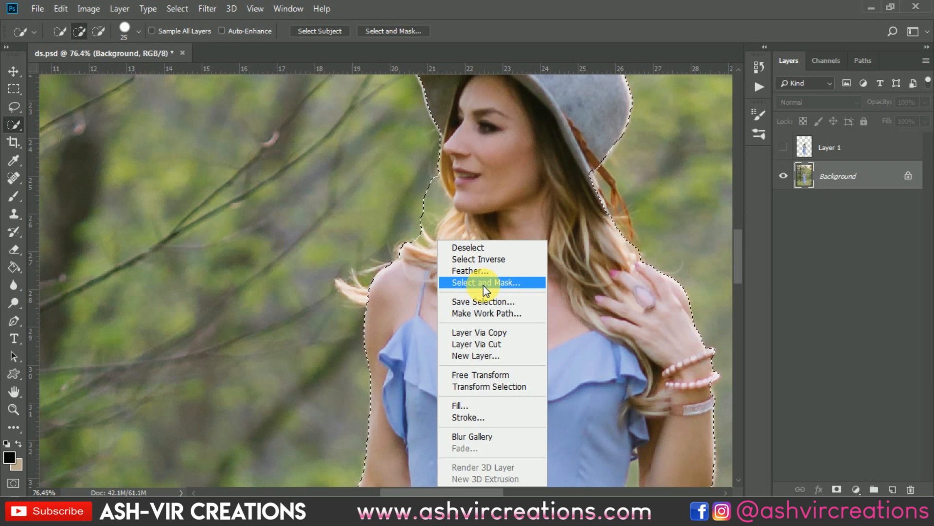
pyautogui.click(484, 287)
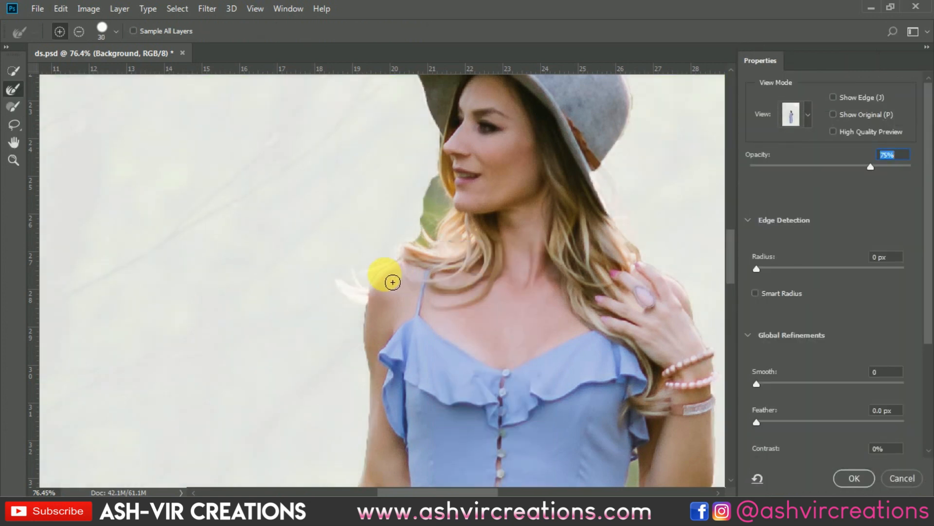
pyautogui.moveTo(870, 167); pyautogui.dragTo(911, 167)
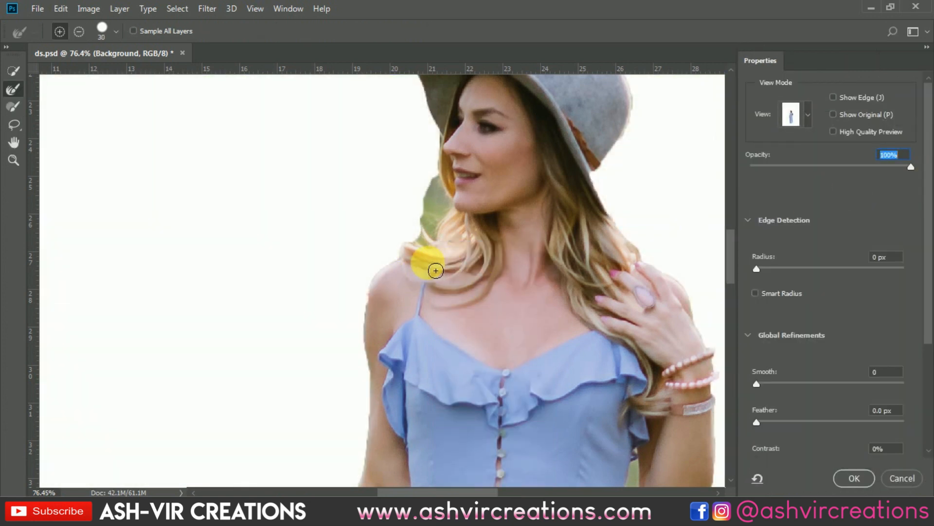
pyautogui.click(14, 91)
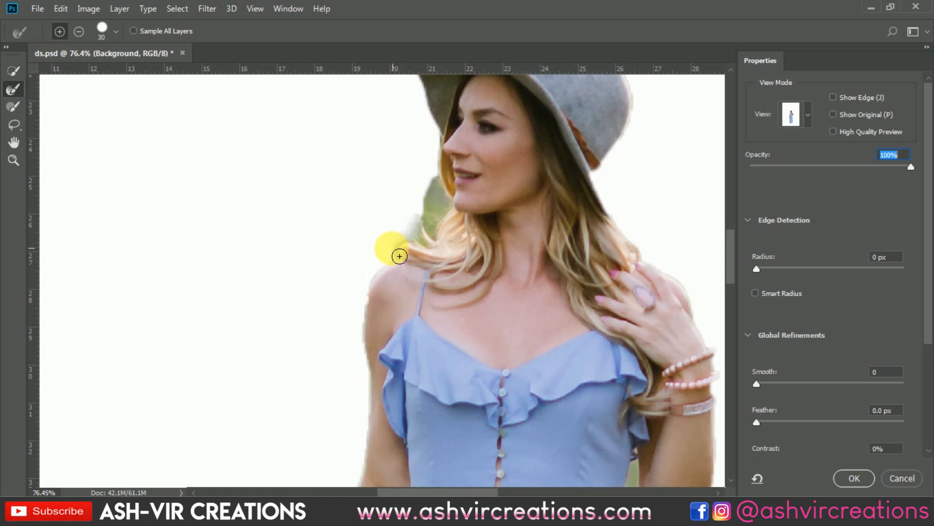
pyautogui.moveTo(396, 251)
pyautogui.mouseDown()
pyautogui.moveTo(414, 230)
pyautogui.moveTo(429, 231)
pyautogui.moveTo(414, 256)
pyautogui.moveTo(399, 257)
pyautogui.moveTo(417, 237)
pyautogui.moveTo(440, 243)
pyautogui.moveTo(451, 220)
pyautogui.moveTo(447, 203)
pyautogui.moveTo(508, 274)
pyautogui.moveTo(560, 288)
pyautogui.moveTo(634, 261)
pyautogui.moveTo(627, 196)
pyautogui.moveTo(594, 176)
pyautogui.moveTo(626, 203)
pyautogui.moveTo(653, 250)
pyautogui.moveTo(615, 181)
pyautogui.moveTo(642, 245)
pyautogui.moveTo(621, 188)
pyautogui.moveTo(647, 213)
pyautogui.moveTo(619, 226)
pyautogui.moveTo(417, 250)
pyautogui.moveTo(431, 246)
pyautogui.moveTo(425, 226)
pyautogui.moveTo(442, 151)
pyautogui.moveTo(455, 210)
pyautogui.moveTo(427, 202)
pyautogui.moveTo(578, 297)
pyautogui.mouseUp()
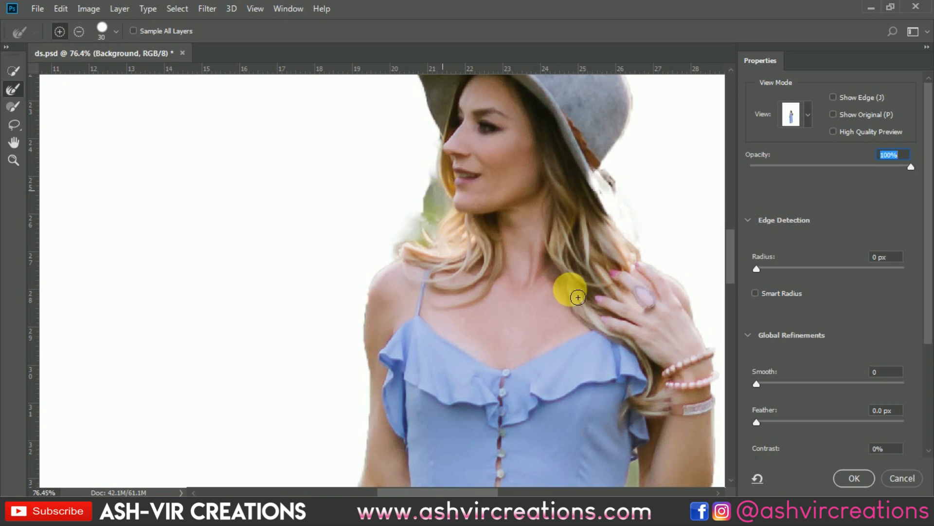
pyautogui.click(856, 472)
# Copy the selected woman from the Background onto a new layer
pyautogui.scroll(-5, 486, 268)
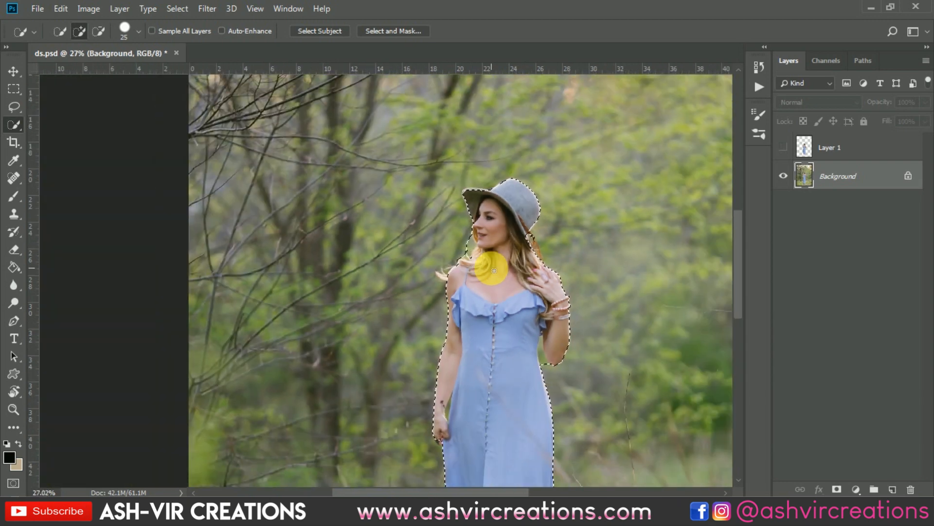
pyautogui.scroll(-2, 494, 271)
pyautogui.rightClick(484, 282)
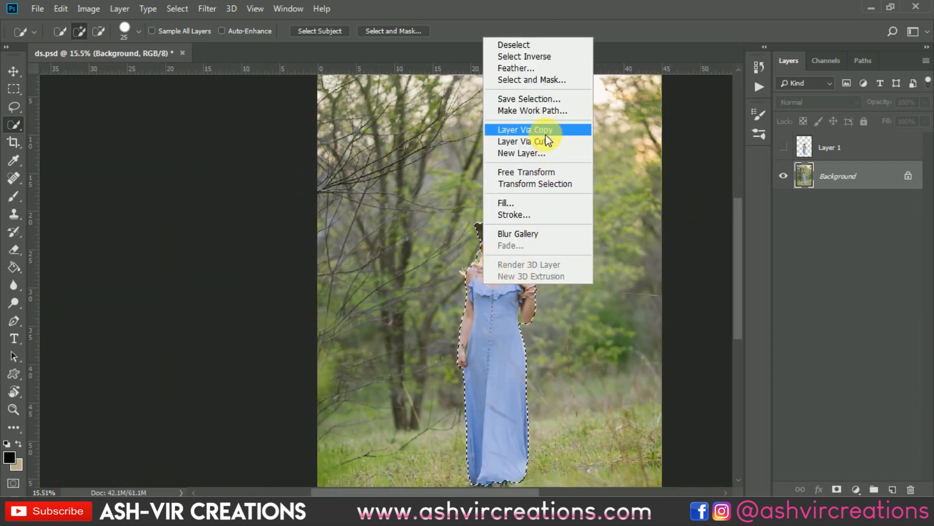
pyautogui.click(546, 133)
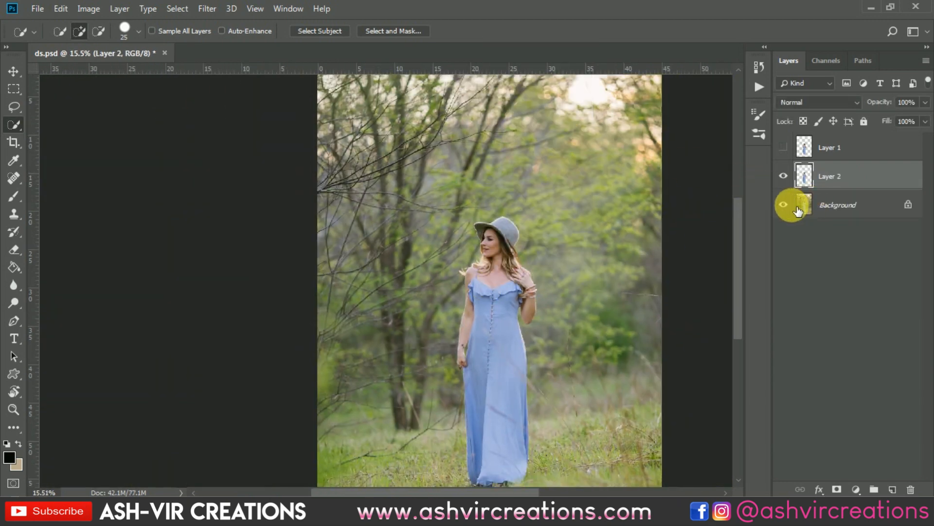
# Delete the newly copied cutout layer and make both Layer 1 and the Background visible
pyautogui.click(792, 206)
pyautogui.press('Delete')
pyautogui.click(784, 147)
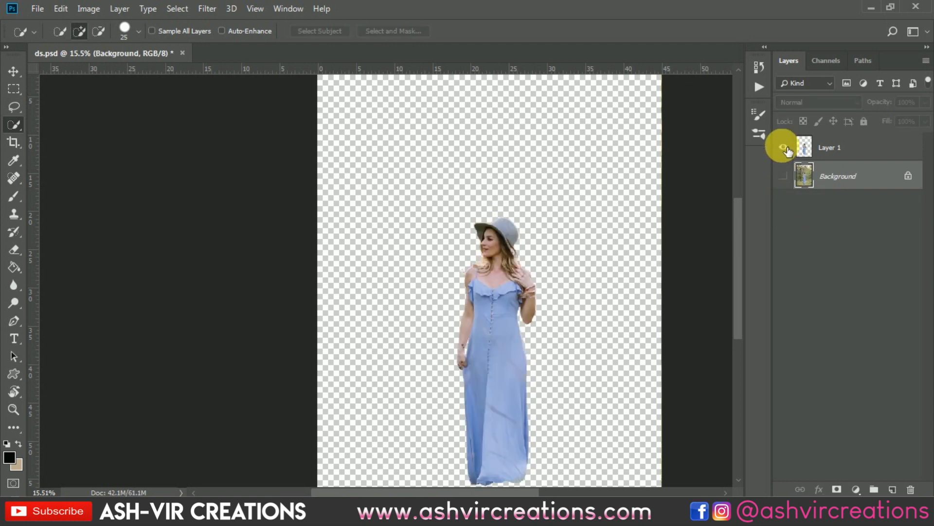
pyautogui.click(783, 176)
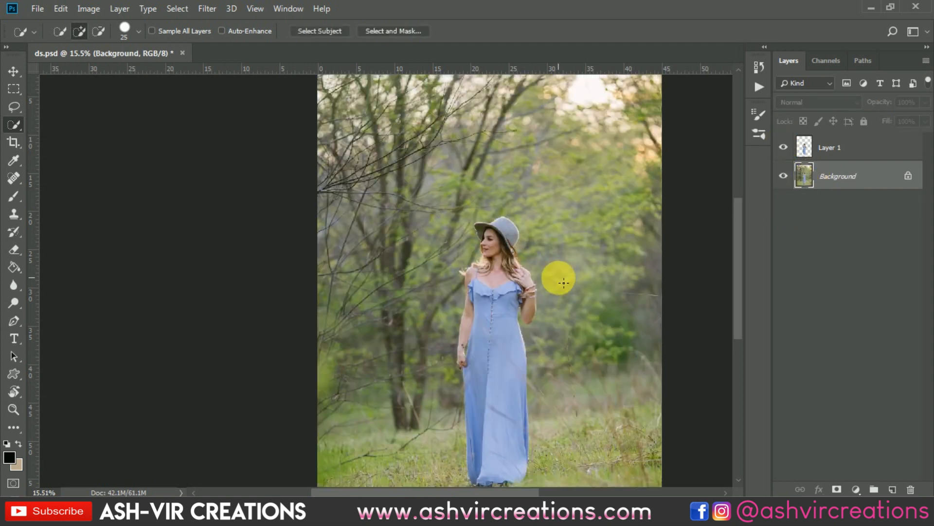
# Switch to the Move tool and make the Background the active layer
pyautogui.press('v')
pyautogui.hotkey('ctrl', '0')
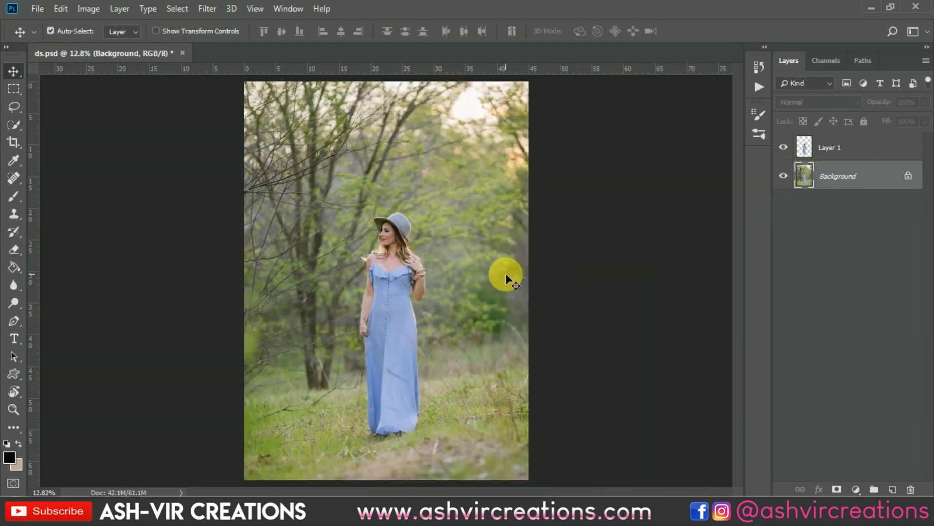
pyautogui.click(585, 254)
pyautogui.scroll(1, 584, 254)
pyautogui.scroll(-1, 554, 328)
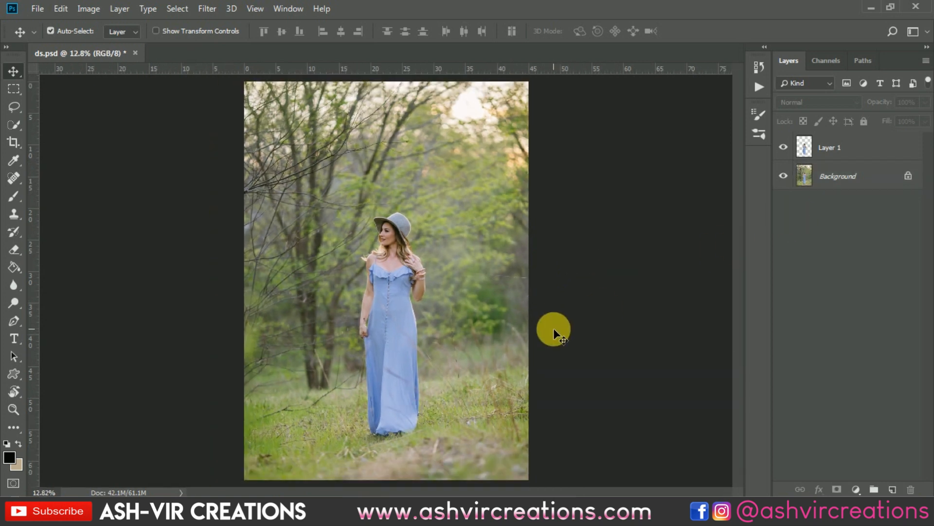
pyautogui.click(820, 177)
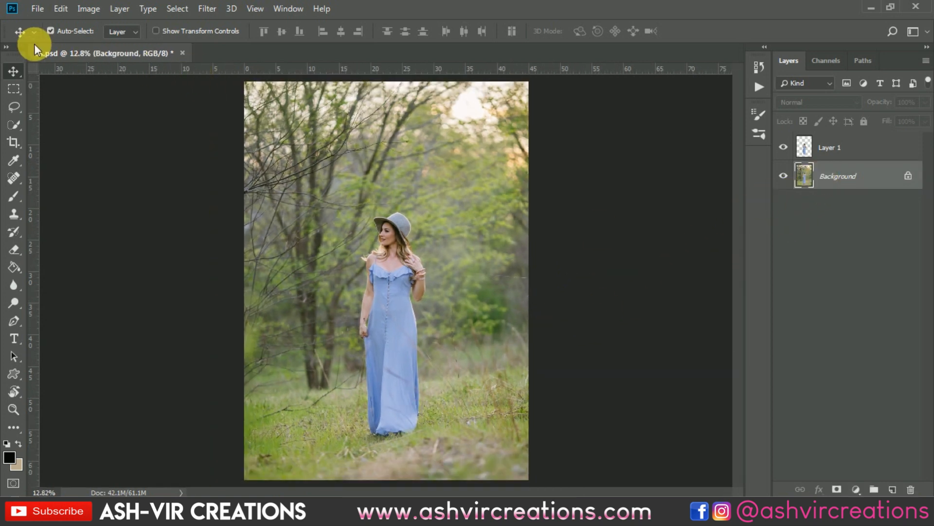
# Open mountains-691082.jpg as a second document
pyautogui.click(37, 9)
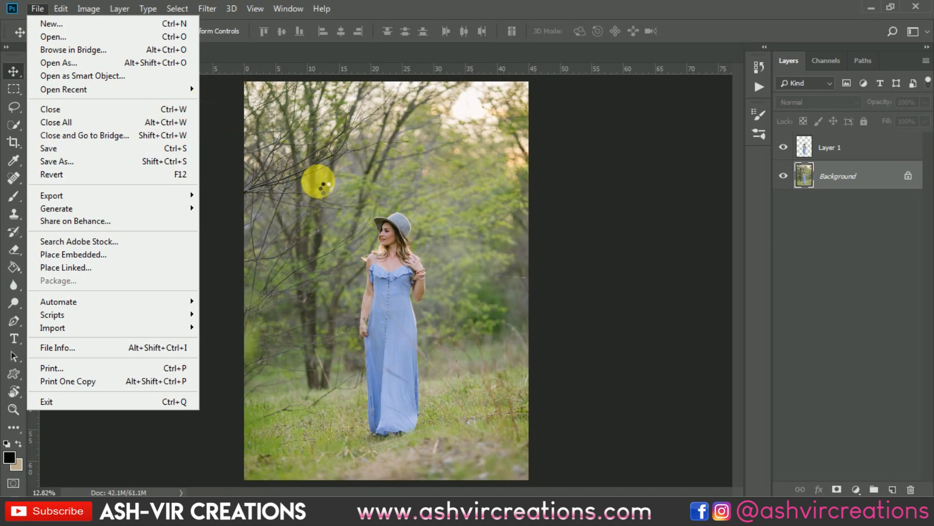
pyautogui.hotkey('ctrl', 'o')
pyautogui.doubleClick(258, 114)
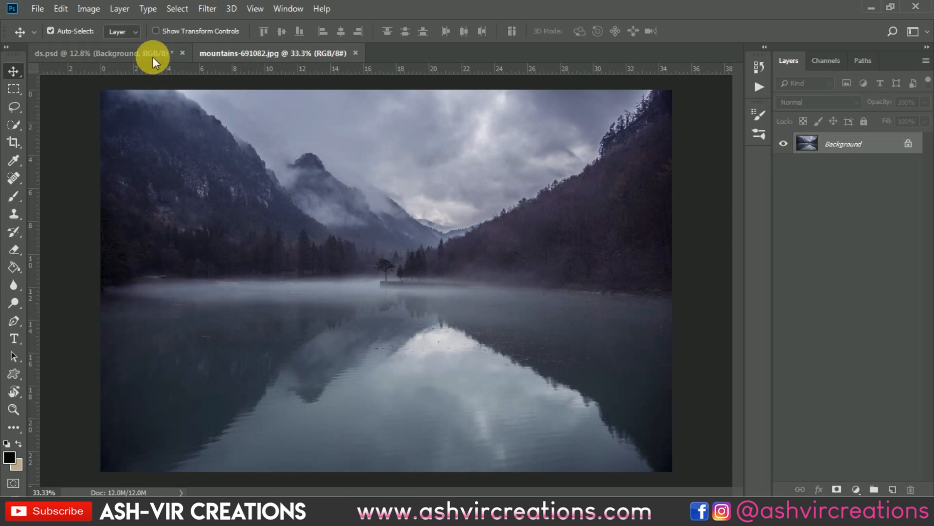
# Copy the whole mountain lake image into ds.psd directly above the Background and position it behind the woman
pyautogui.click(153, 56)
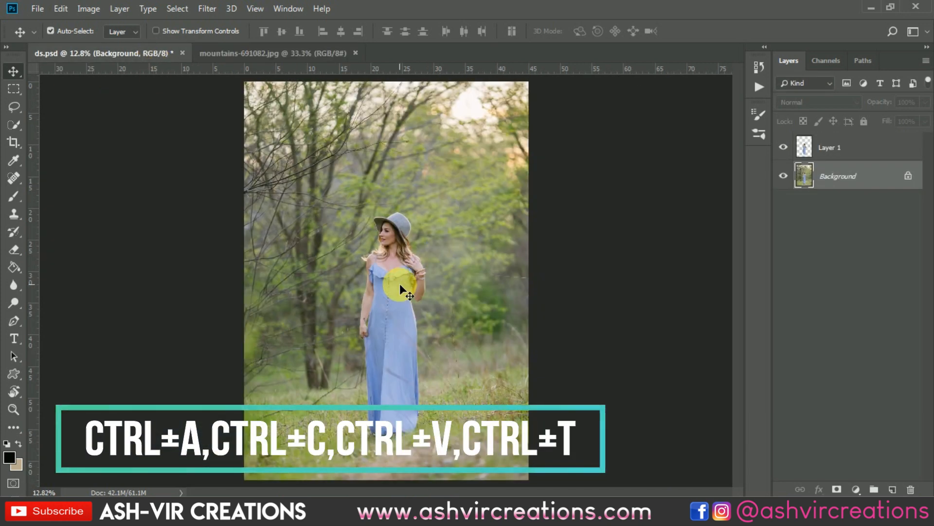
pyautogui.click(291, 53)
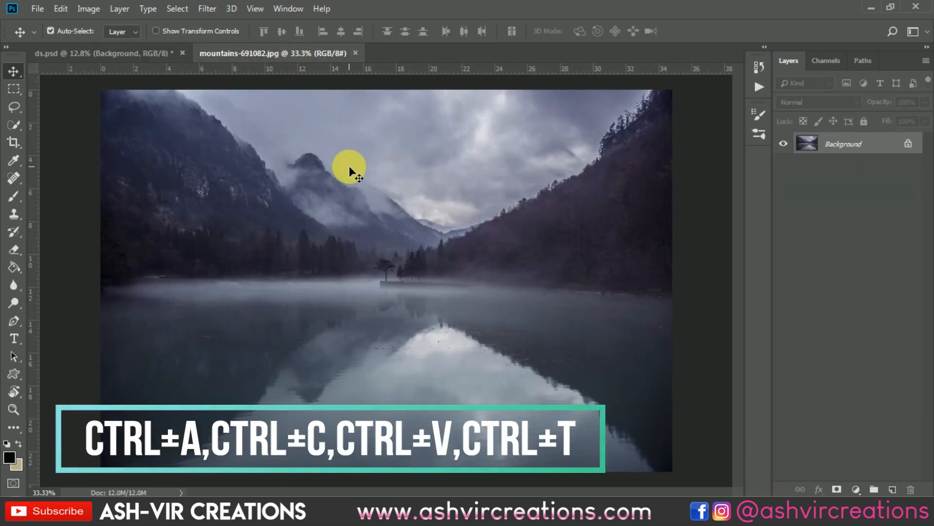
pyautogui.click(167, 60)
pyautogui.hotkey('ctrl', 'v')
pyautogui.moveTo(288, 141); pyautogui.dragTo(417, 276)
# Scale the pasted mountain lake layer to about 279% with Free Transform and shift it towards the canvas's lower left
pyautogui.click(61, 9)
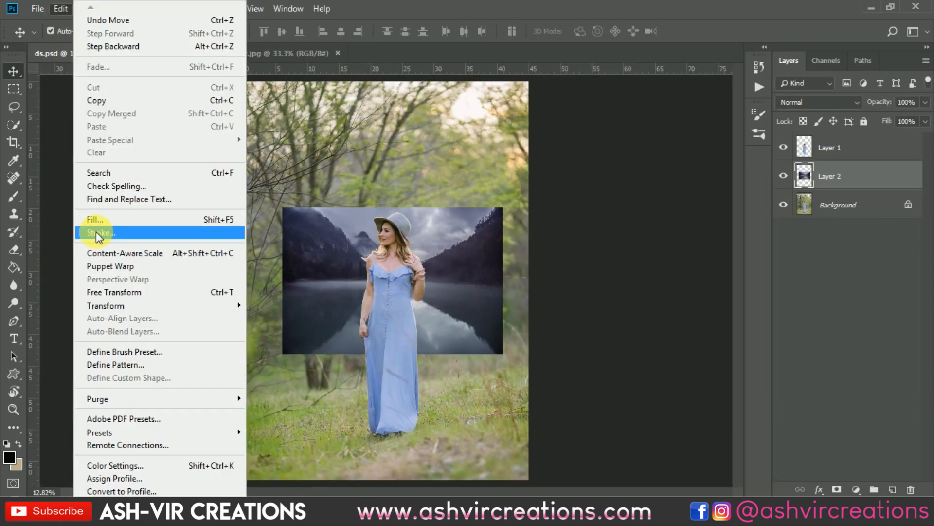
pyautogui.click(115, 291)
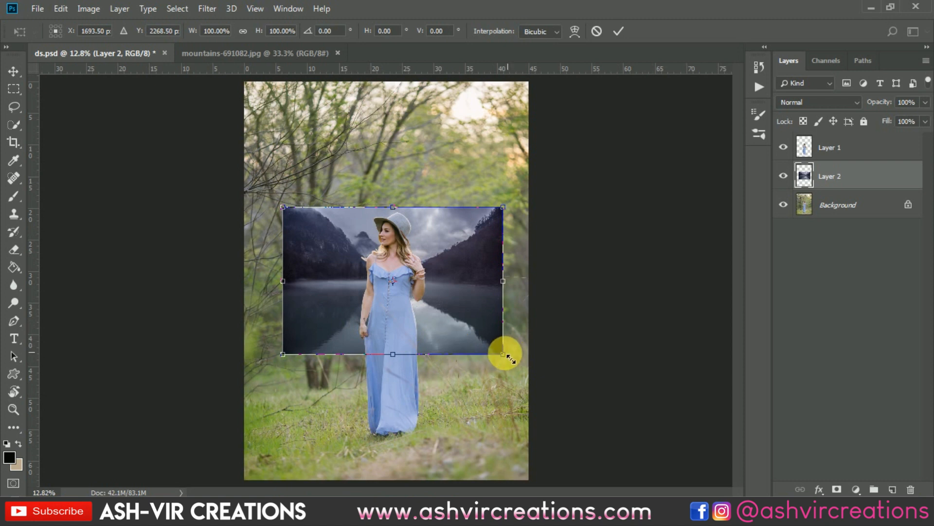
pyautogui.moveTo(506, 358); pyautogui.dragTo(726, 442)
pyautogui.hotkey('ctrl', '0')
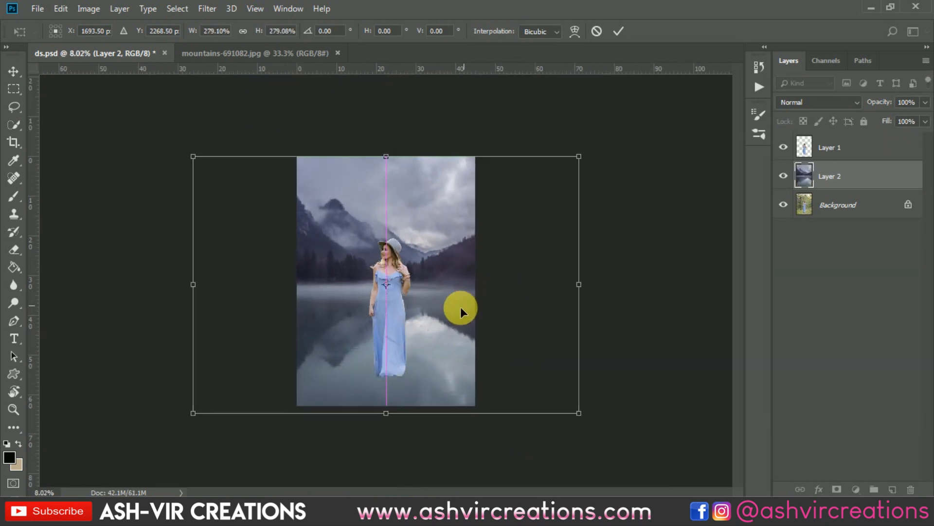
pyautogui.moveTo(460, 306); pyautogui.dragTo(423, 328)
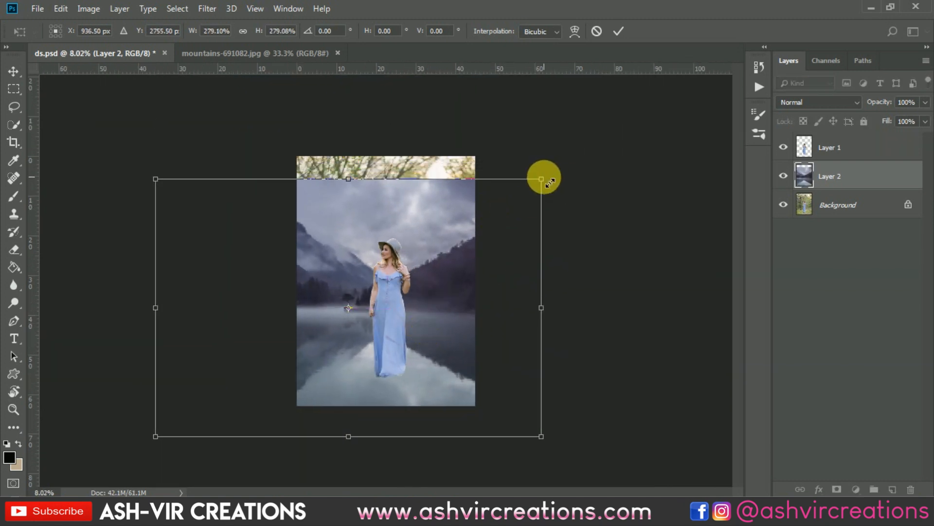
# Enlarge the mountain lake layer to about 301% and reposition it to about X 1166.5, Y 2986 px
pyautogui.moveTo(550, 182)
pyautogui.mouseDown()
pyautogui.moveTo(612, 153)
pyautogui.moveTo(567, 179)
pyautogui.mouseUp()
pyautogui.scroll(6, 392, 274)
pyautogui.moveTo(463, 243); pyautogui.dragTo(492, 269)
pyautogui.scroll(-5, 480, 263)
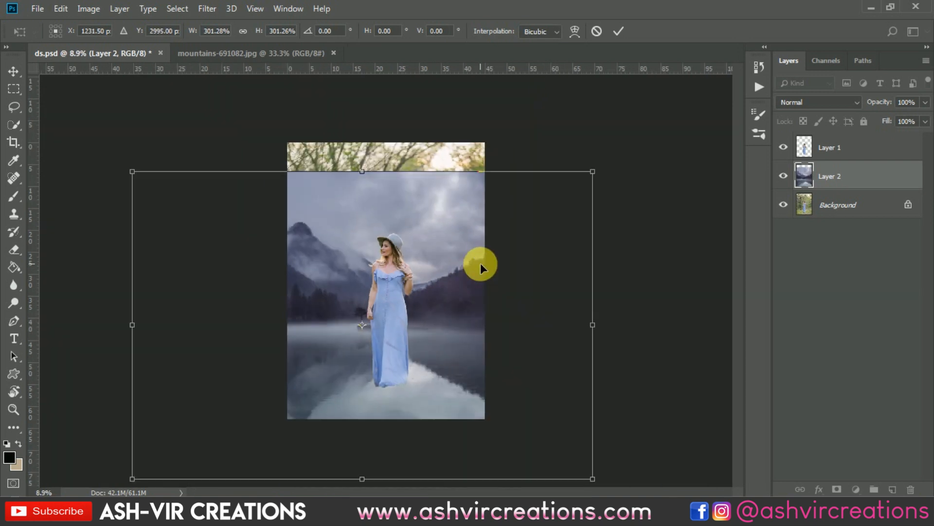
pyautogui.scroll(5, 480, 263)
pyautogui.moveTo(438, 244); pyautogui.dragTo(466, 259)
pyautogui.scroll(-3, 489, 282)
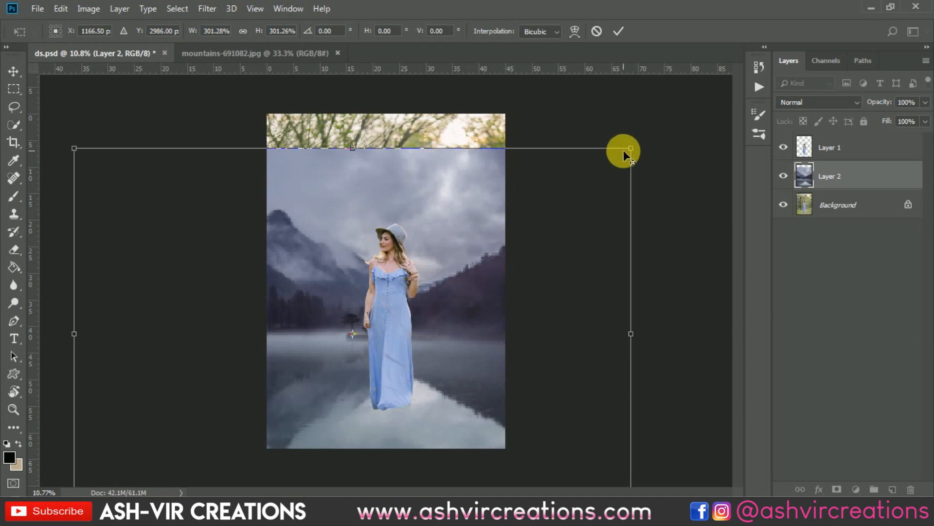
# Reduce the mountain lake layer to about 262%, place it at about X 1231, Y 2977 px, and apply the transform
pyautogui.moveTo(624, 150); pyautogui.dragTo(600, 188)
pyautogui.scroll(2, 467, 255)
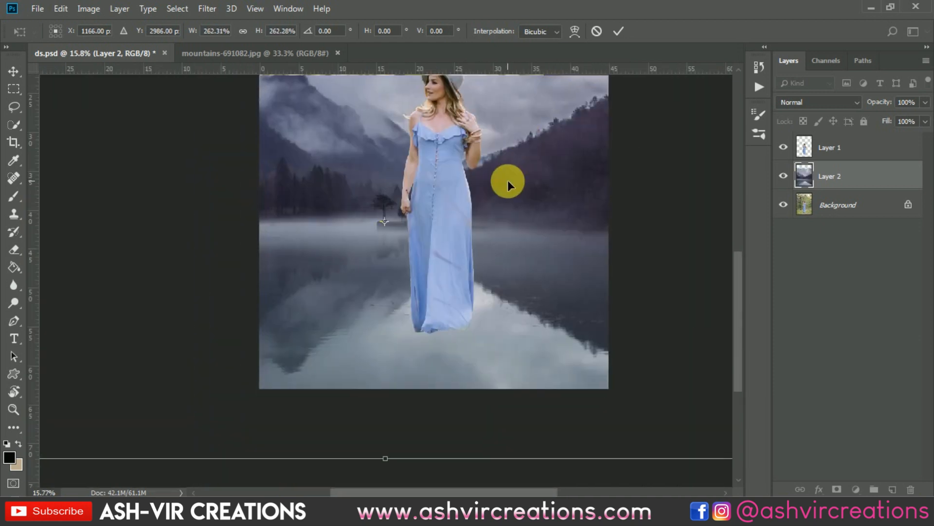
pyautogui.scroll(-2, 507, 180)
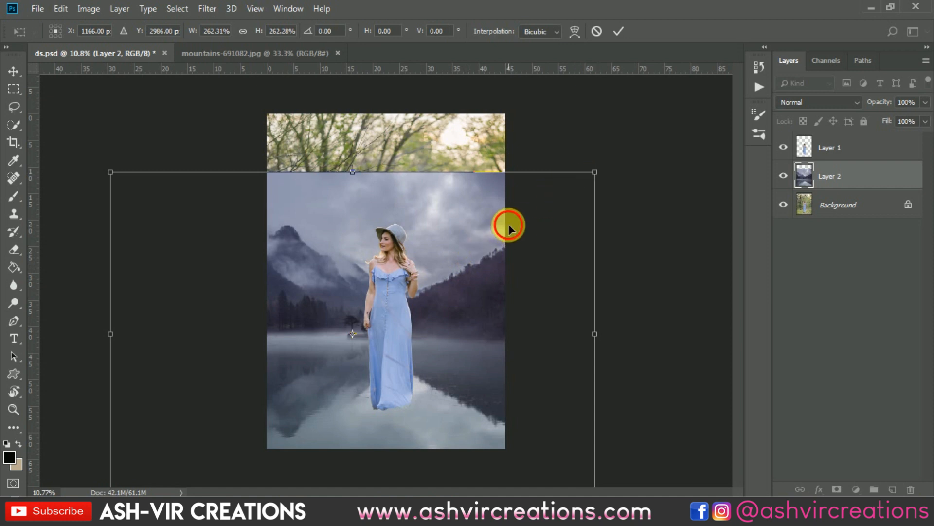
pyautogui.moveTo(509, 224); pyautogui.dragTo(514, 224)
pyautogui.press('Return')
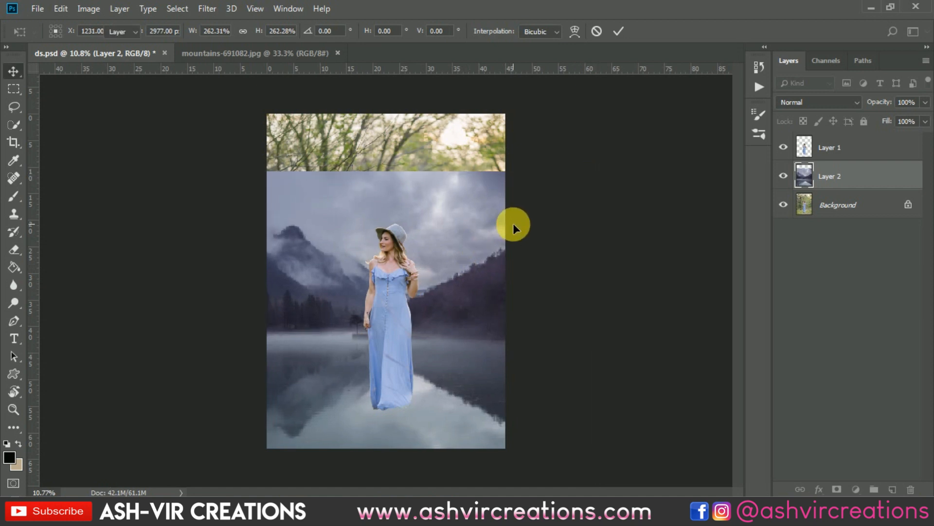
pyautogui.scroll(2, 455, 234)
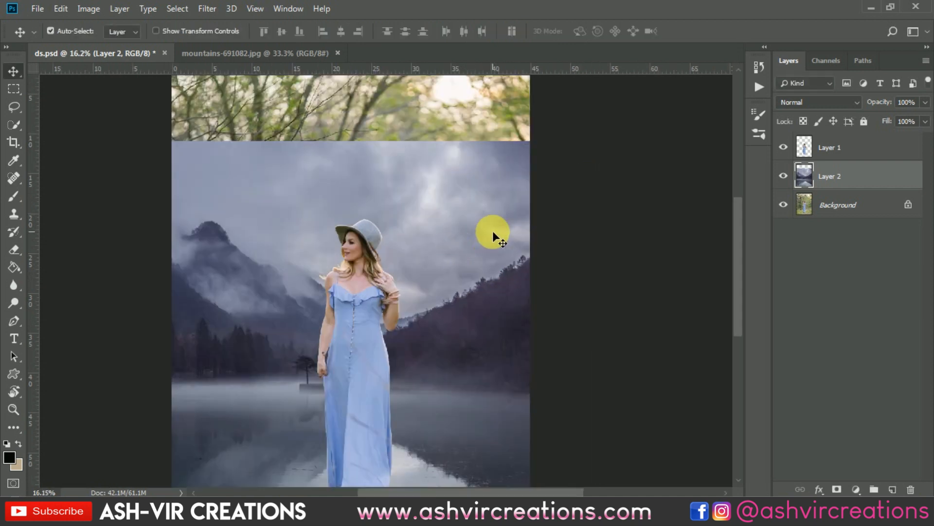
pyautogui.scroll(-2, 492, 231)
pyautogui.scroll(-2, 486, 251)
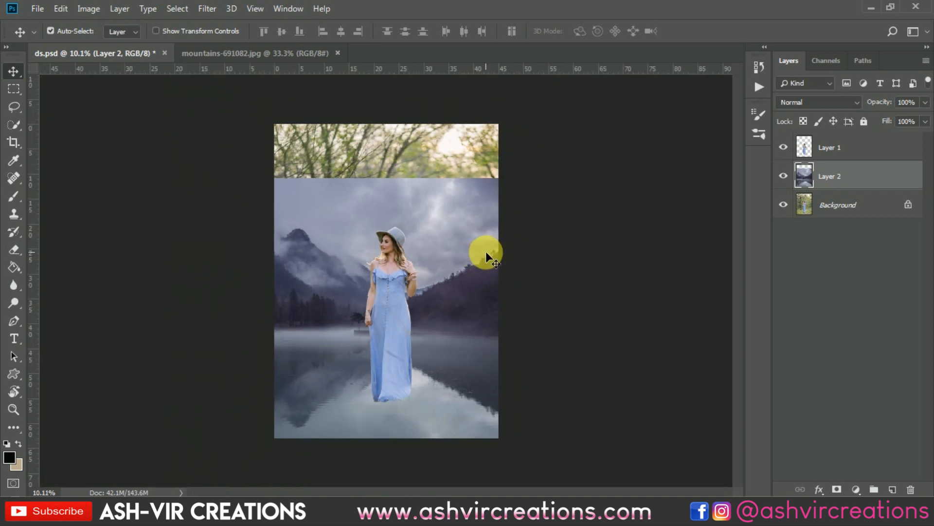
pyautogui.scroll(1, 485, 252)
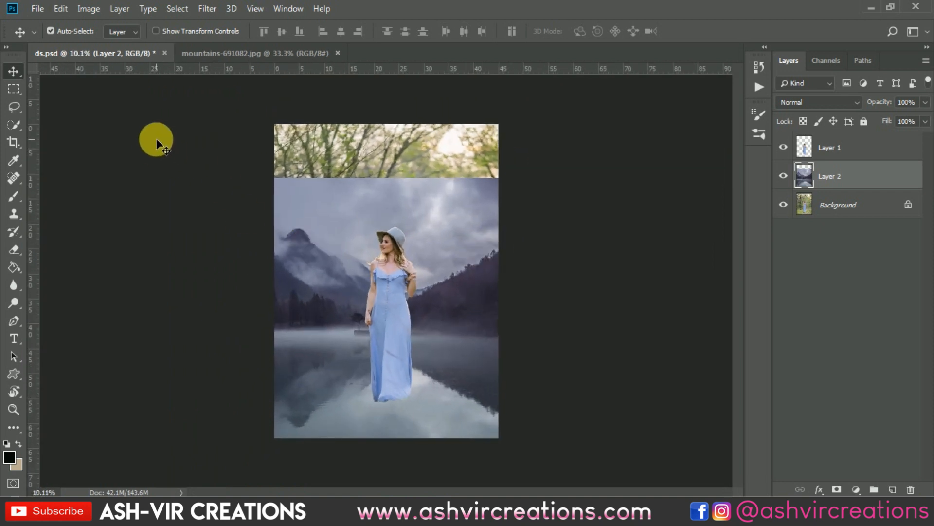
# Crop the canvas at the 4:5 (8:10) ratio, framing the woman and lake while excluding the original photo's strip above the sky
pyautogui.click(17, 141)
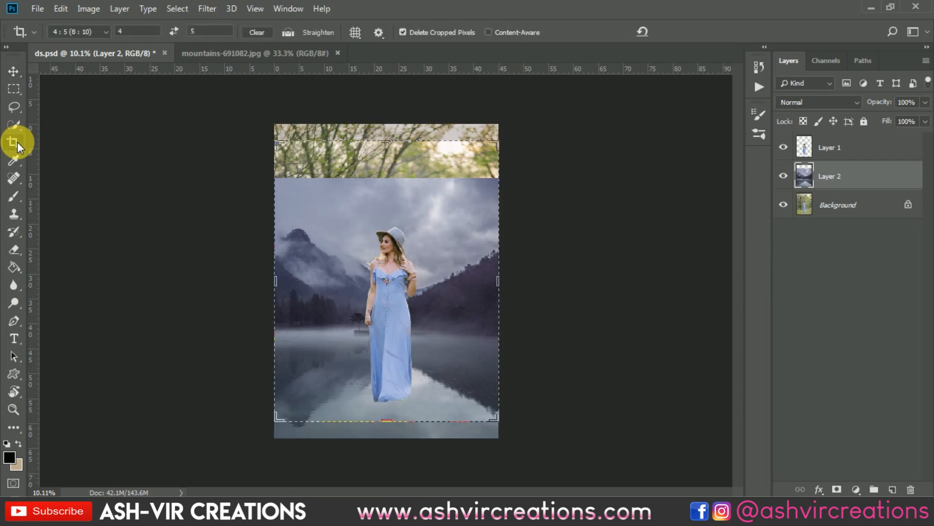
pyautogui.click(103, 30)
pyautogui.click(108, 94)
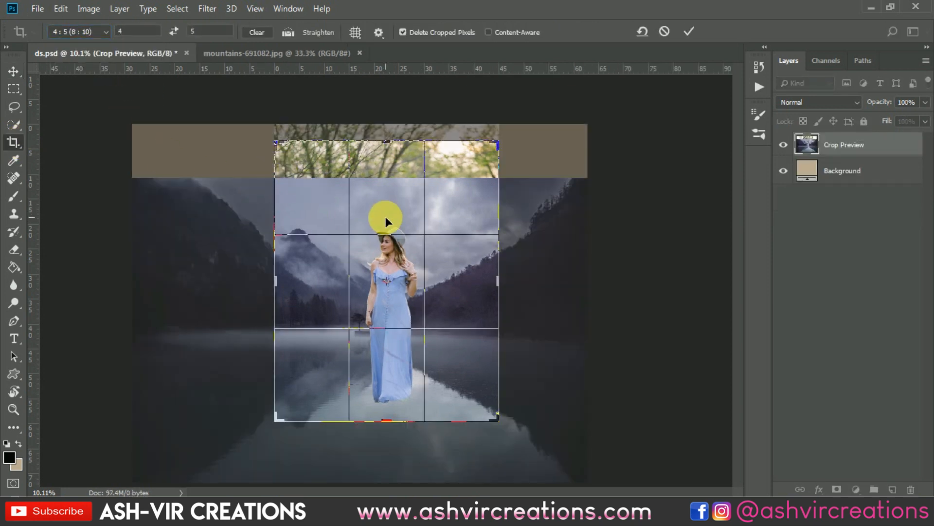
pyautogui.moveTo(391, 218); pyautogui.dragTo(395, 182)
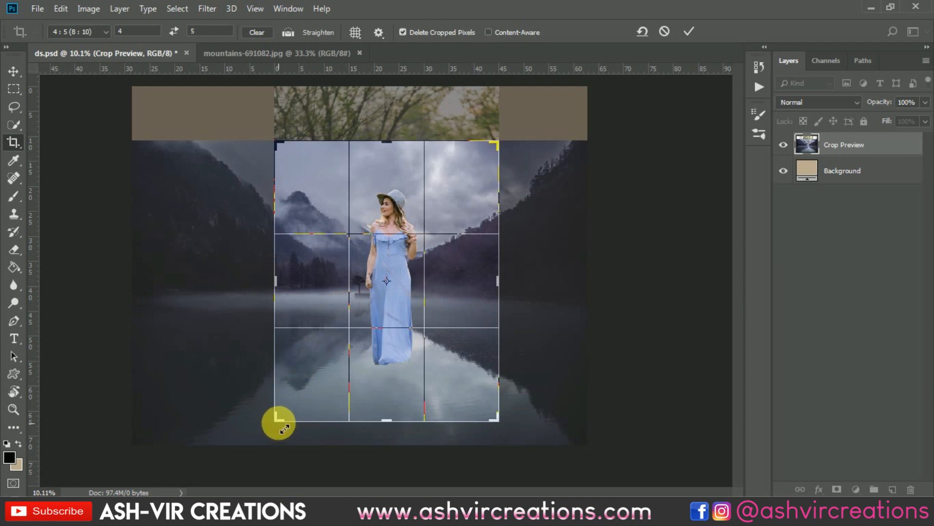
pyautogui.moveTo(279, 421); pyautogui.dragTo(275, 434)
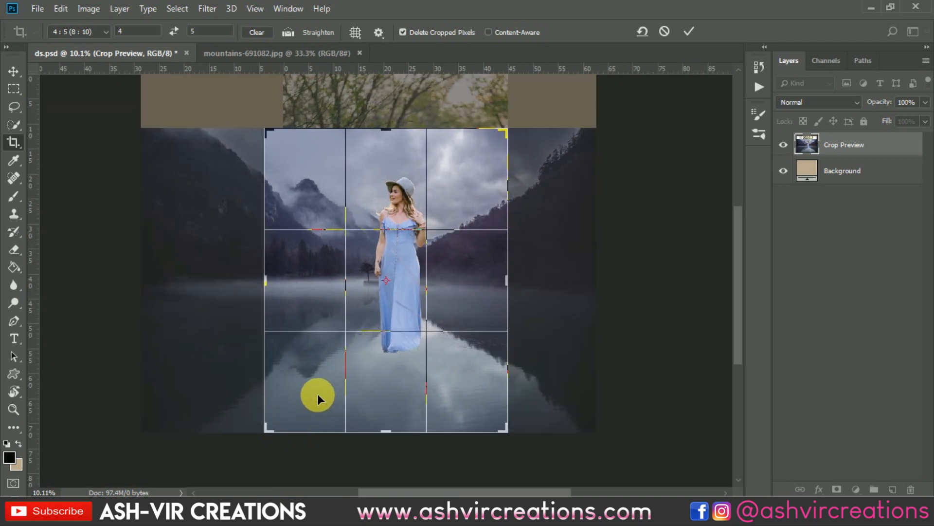
pyautogui.scroll(1, 470, 288)
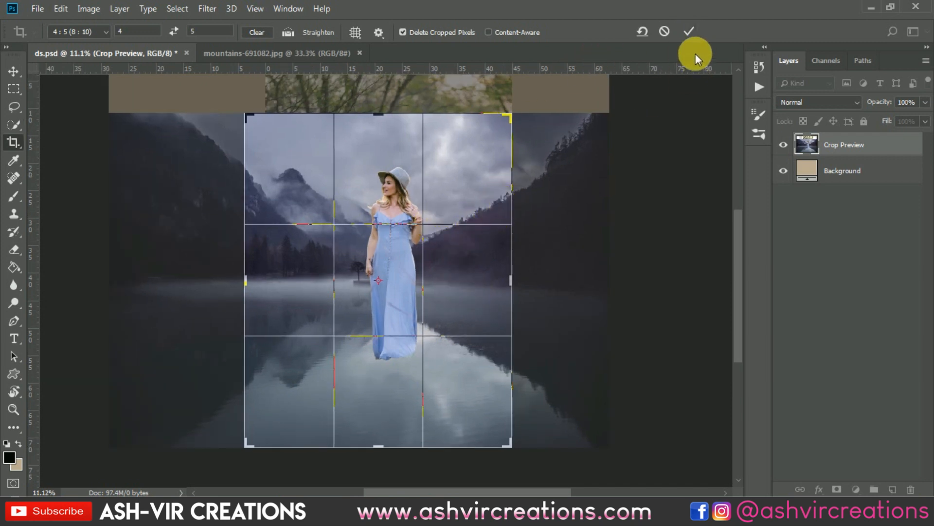
pyautogui.click(691, 30)
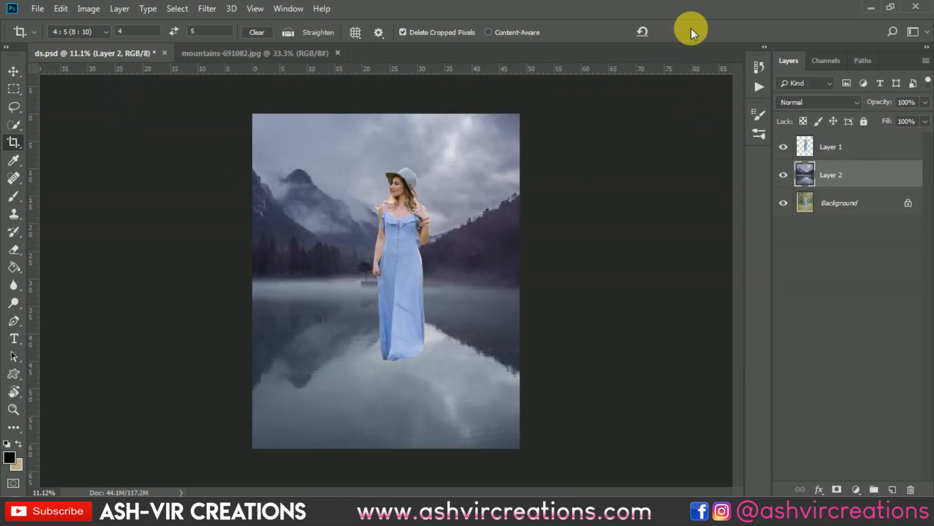
# Scale the mountain lake layer to about 114% with Free Transform, shift it slightly rightward behind the woman, and apply the transform
pyautogui.scroll(3, 408, 300)
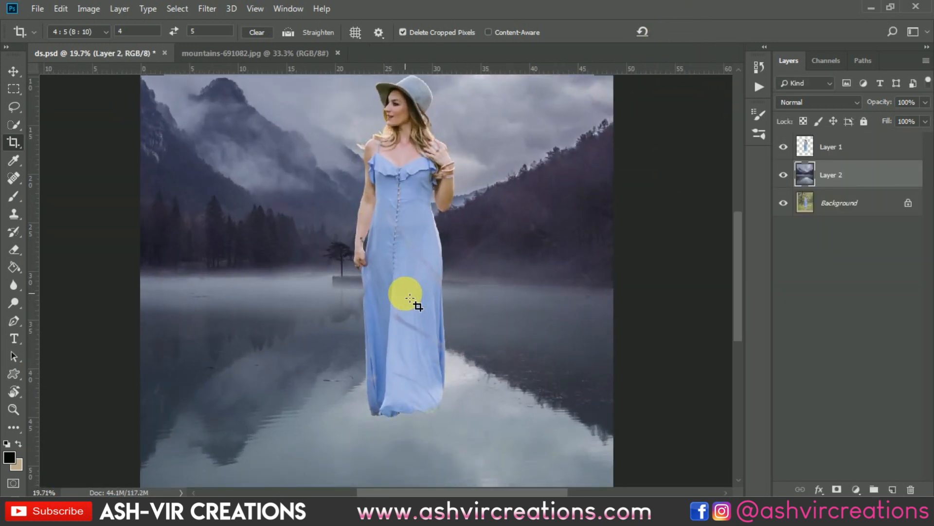
pyautogui.press('v')
pyautogui.scroll(-3, 410, 298)
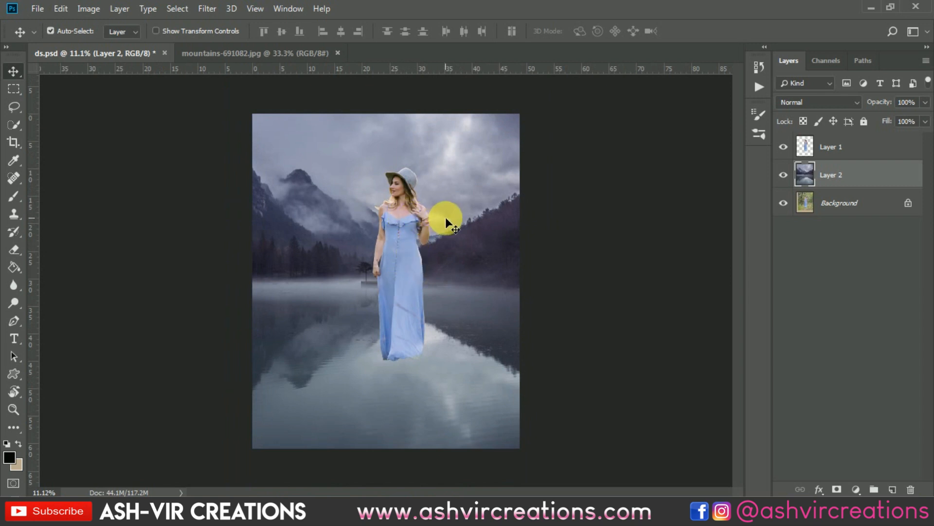
pyautogui.hotkey('ctrl', 't')
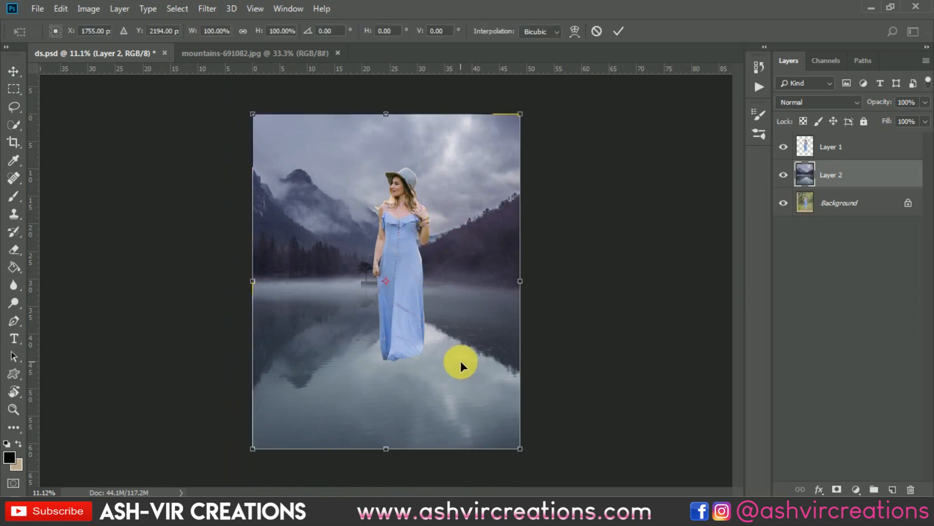
pyautogui.moveTo(522, 452); pyautogui.dragTo(540, 473)
pyautogui.moveTo(460, 347)
pyautogui.mouseDown()
pyautogui.moveTo(484, 341)
pyautogui.moveTo(476, 344)
pyautogui.mouseUp()
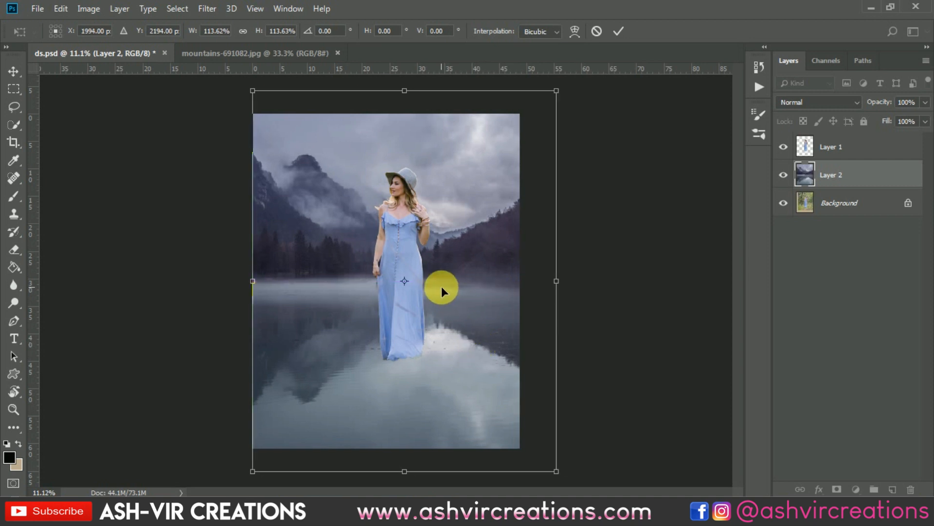
pyautogui.moveTo(442, 287)
pyautogui.mouseDown()
pyautogui.moveTo(411, 286)
pyautogui.moveTo(447, 289)
pyautogui.moveTo(440, 284)
pyautogui.moveTo(450, 281)
pyautogui.mouseUp()
pyautogui.press('Return')
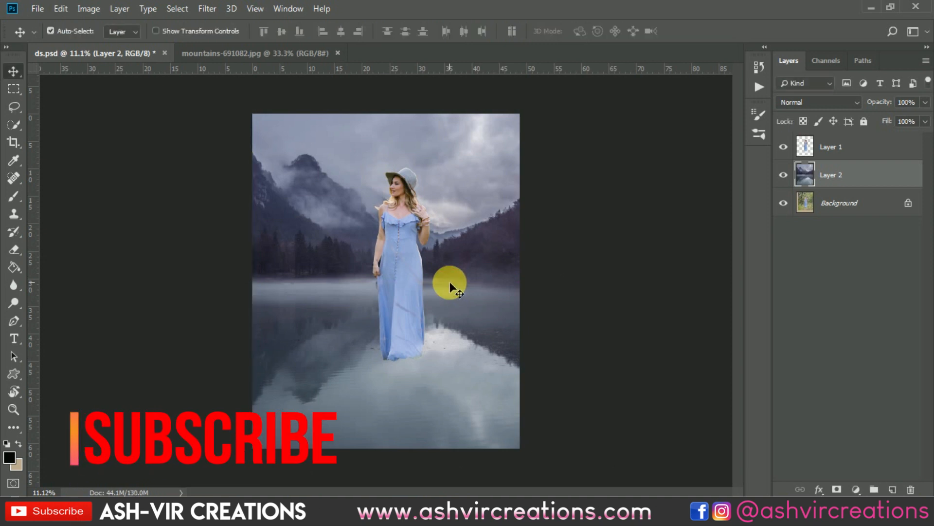
# Add a new empty layer above the woman's layer and clip it to her with a clipping mask
pyautogui.rightClick(405, 270)
pyautogui.click(413, 275)
pyautogui.scroll(3, 408, 292)
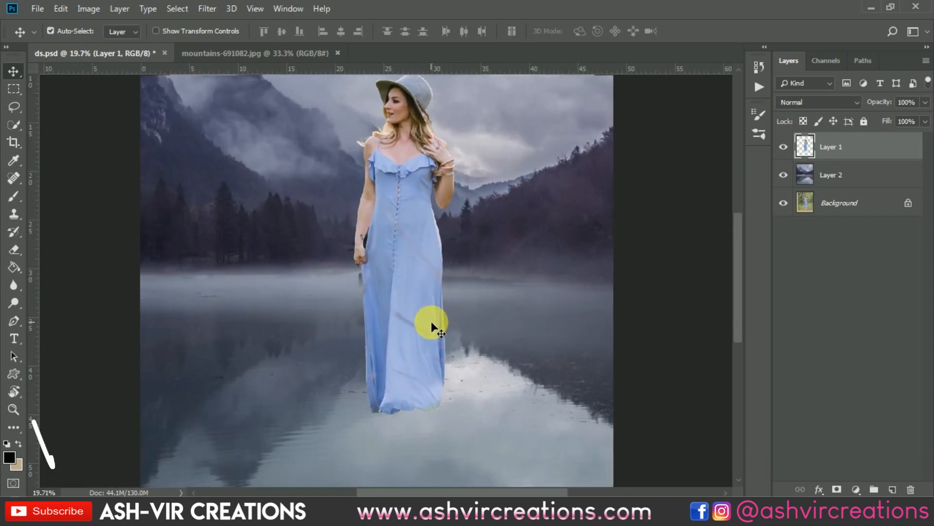
pyautogui.scroll(3, 355, 355)
pyautogui.moveTo(400, 366); pyautogui.dragTo(411, 321)
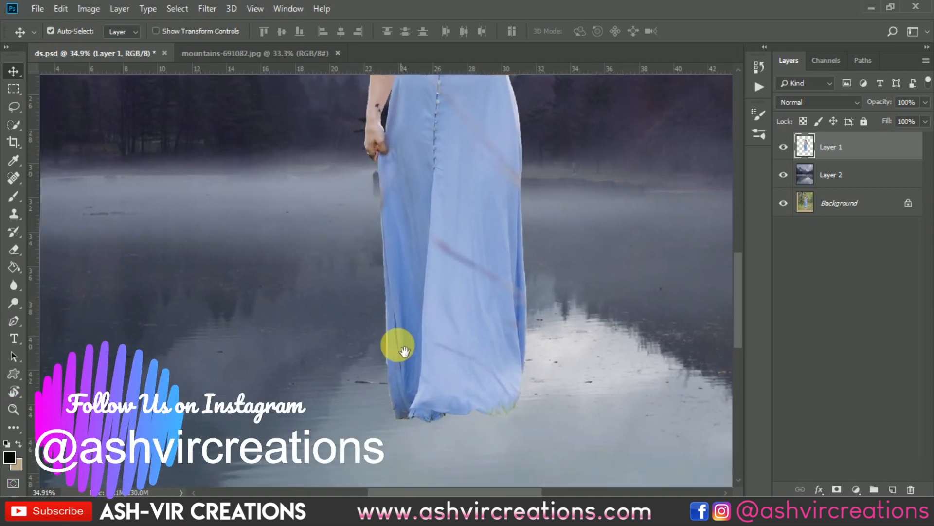
pyautogui.scroll(5, 395, 346)
pyautogui.click(895, 489)
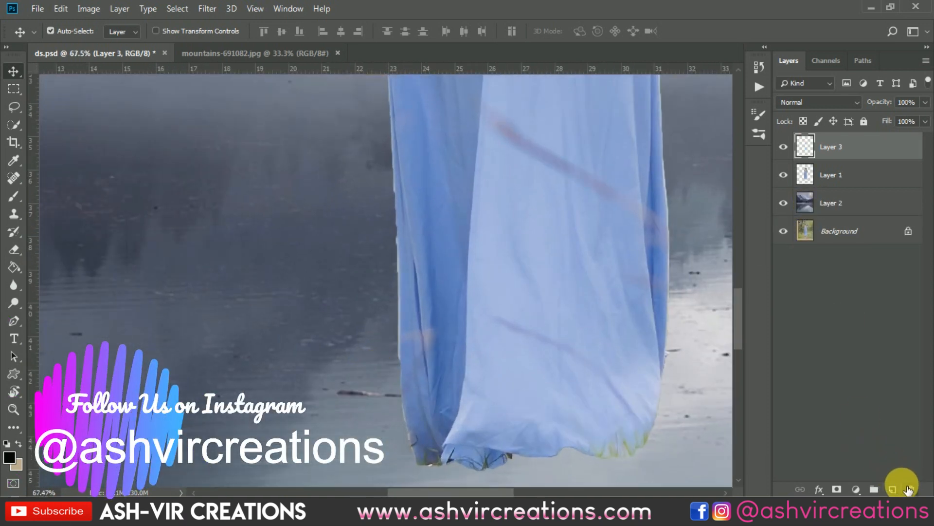
pyautogui.rightClick(866, 147)
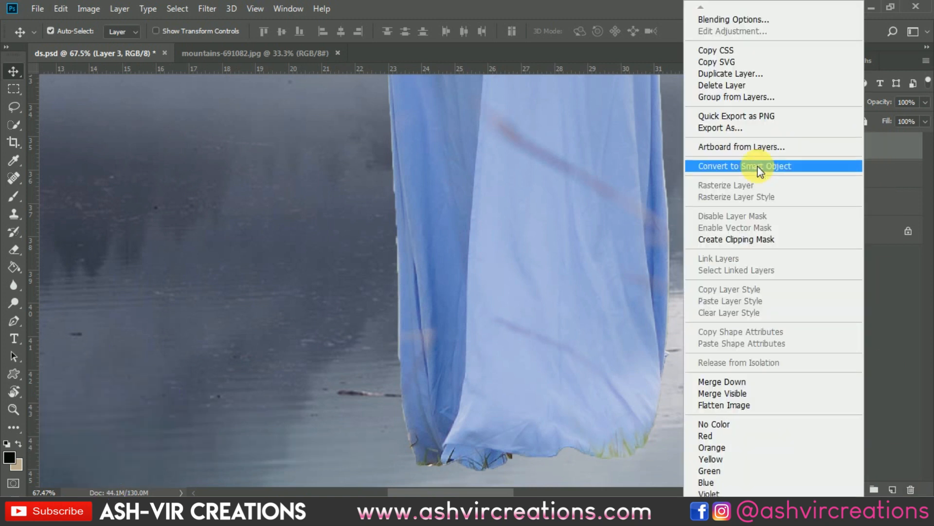
pyautogui.click(734, 237)
# Paint over the brownish streaks on the lower skirt in sampled dress blues with a 72 px Soft Round brush at 0% hardness
pyautogui.click(16, 201)
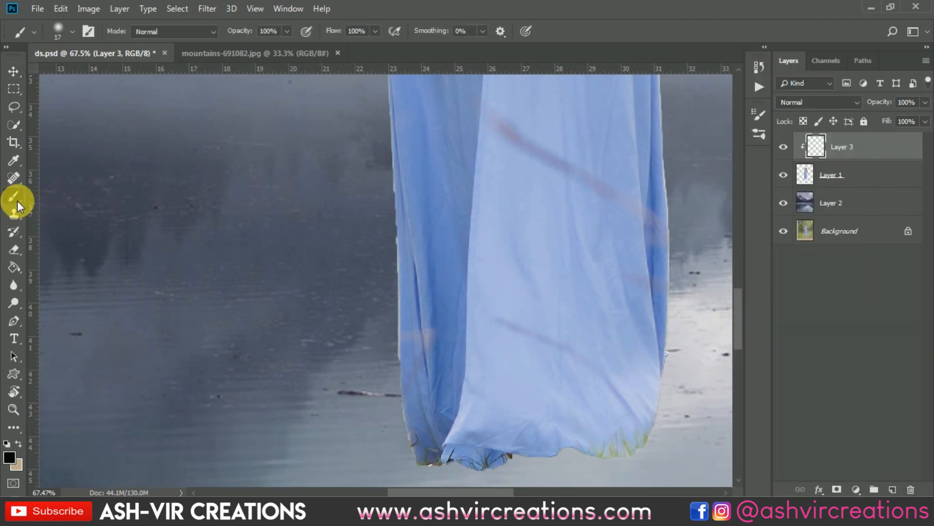
pyautogui.rightClick(240, 222)
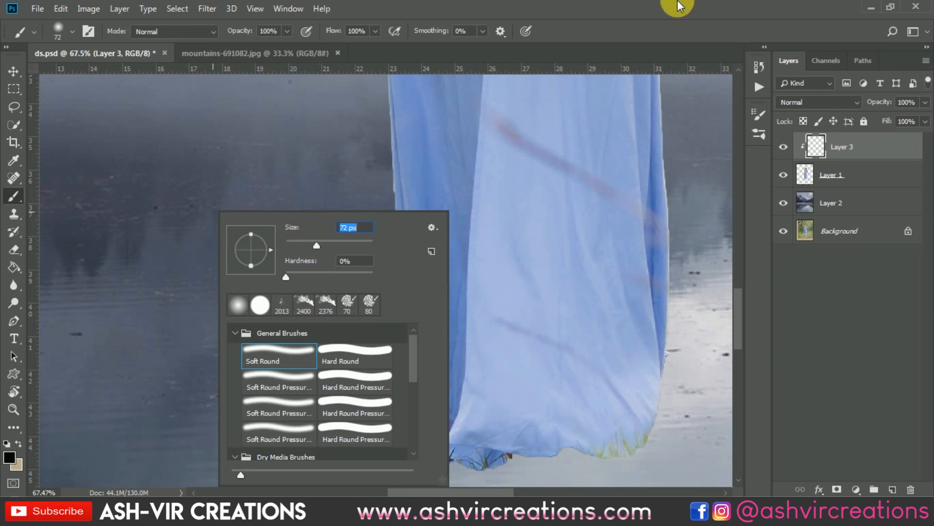
pyautogui.click(678, 2)
pyautogui.scroll(5, 404, 286)
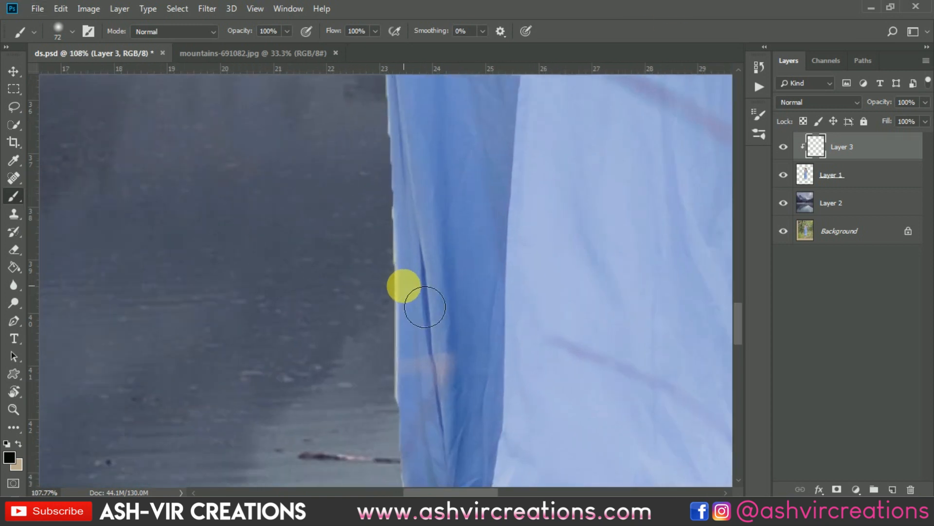
pyautogui.scroll(-4, 405, 286)
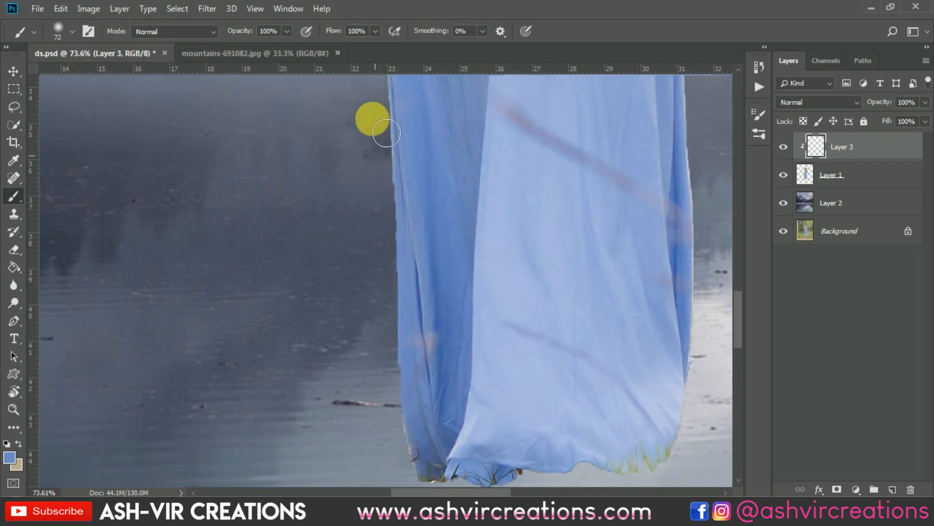
pyautogui.scroll(3, 371, 119)
pyautogui.moveTo(423, 351)
pyautogui.mouseDown()
pyautogui.moveTo(408, 136)
pyautogui.moveTo(408, 365)
pyautogui.moveTo(408, 399)
pyautogui.mouseUp()
pyautogui.moveTo(594, 273)
pyautogui.mouseDown()
pyautogui.moveTo(545, 278)
pyautogui.moveTo(555, 311)
pyautogui.moveTo(563, 302)
pyautogui.moveTo(607, 322)
pyautogui.moveTo(611, 339)
pyautogui.moveTo(634, 339)
pyautogui.moveTo(649, 363)
pyautogui.moveTo(666, 335)
pyautogui.mouseUp()
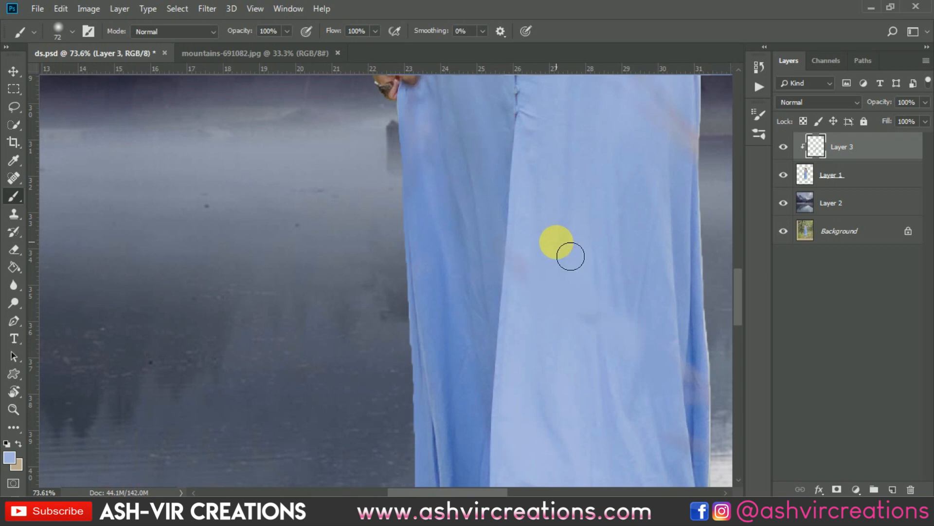
# Paint over the diagonal streak across the upper right part of the skirt with sampled dress blues
pyautogui.hotkey('alt', 'space')
pyautogui.click(656, 5)
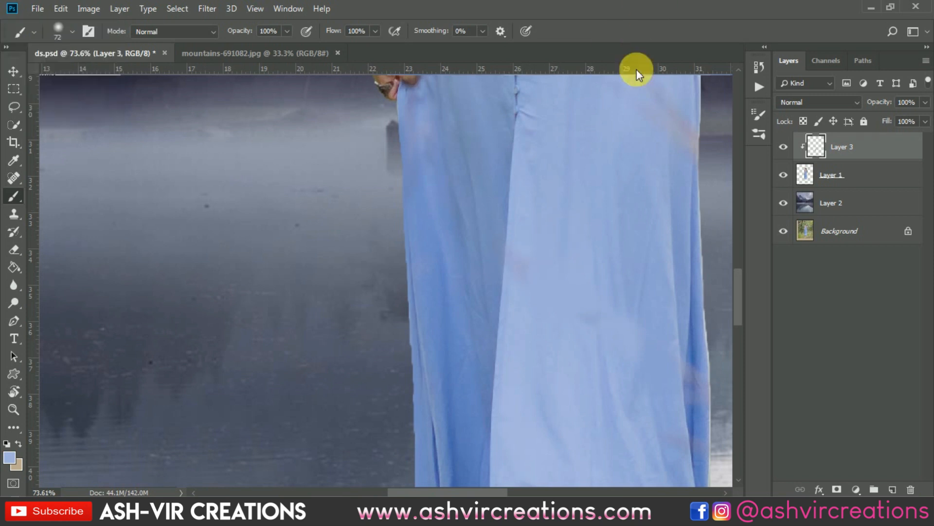
pyautogui.moveTo(552, 246); pyautogui.dragTo(250, 327)
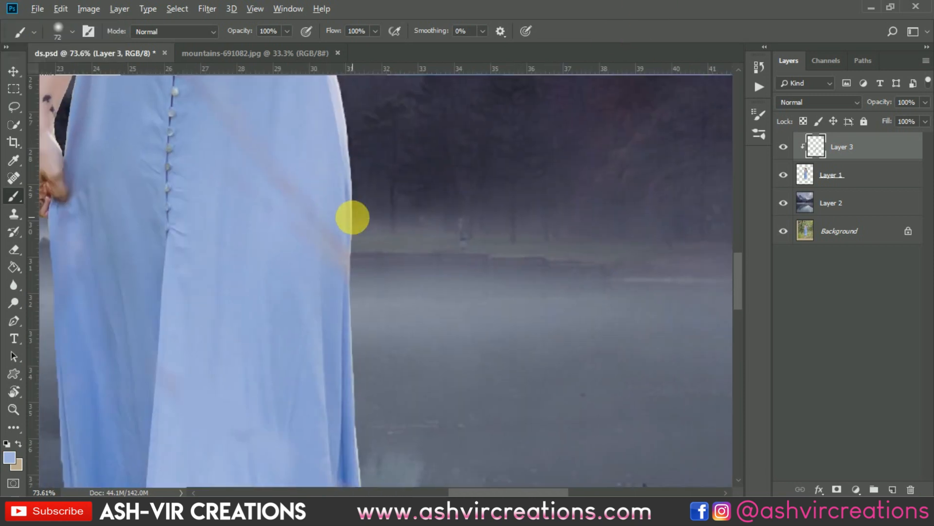
pyautogui.keyDown('alt'); pyautogui.click(340, 213); pyautogui.keyUp('alt')
pyautogui.moveTo(372, 285)
pyautogui.mouseDown()
pyautogui.moveTo(368, 265)
pyautogui.moveTo(345, 267)
pyautogui.mouseUp()
pyautogui.keyDown('alt'); pyautogui.click(323, 173); pyautogui.keyUp('alt')
pyautogui.moveTo(315, 222)
pyautogui.mouseDown()
pyautogui.moveTo(311, 234)
pyautogui.moveTo(309, 194)
pyautogui.moveTo(309, 236)
pyautogui.moveTo(292, 163)
pyautogui.moveTo(369, 247)
pyautogui.mouseUp()
pyautogui.keyDown('alt'); pyautogui.click(287, 203); pyautogui.keyUp('alt')
pyautogui.moveTo(297, 231)
pyautogui.mouseDown()
pyautogui.moveTo(296, 282)
pyautogui.moveTo(272, 223)
pyautogui.moveTo(331, 273)
pyautogui.moveTo(308, 211)
pyautogui.moveTo(201, 150)
pyautogui.mouseUp()
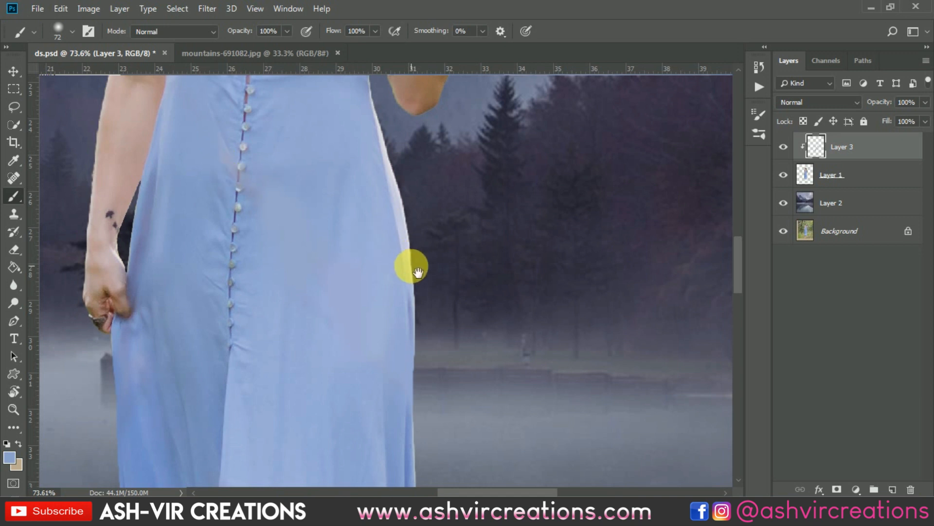
# Brush a darker sampled blue along the light fringe on the skirt's right edge beside the water
pyautogui.moveTo(411, 267)
pyautogui.mouseDown()
pyautogui.moveTo(329, 265)
pyautogui.moveTo(349, 84)
pyautogui.mouseUp()
pyautogui.moveTo(374, 224); pyautogui.dragTo(360, 155)
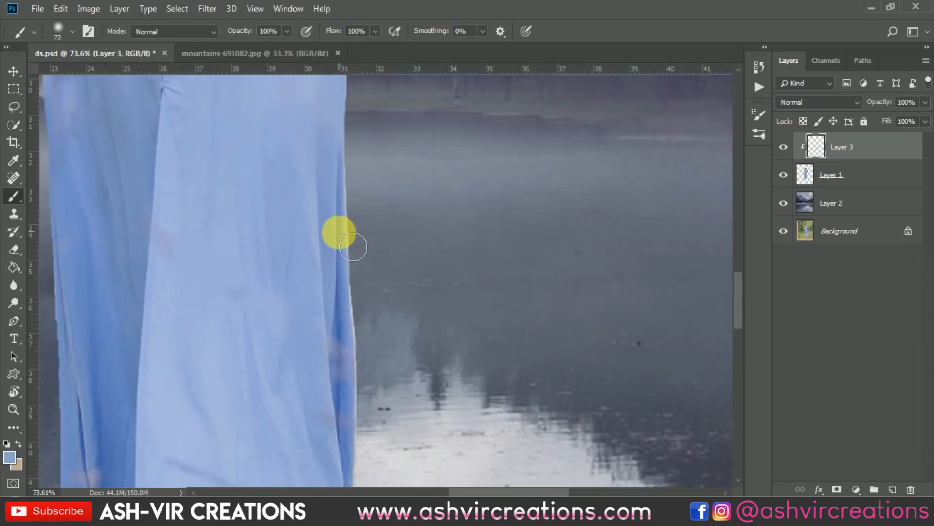
pyautogui.moveTo(349, 222)
pyautogui.mouseDown()
pyautogui.moveTo(353, 199)
pyautogui.moveTo(351, 275)
pyautogui.moveTo(371, 319)
pyautogui.mouseUp()
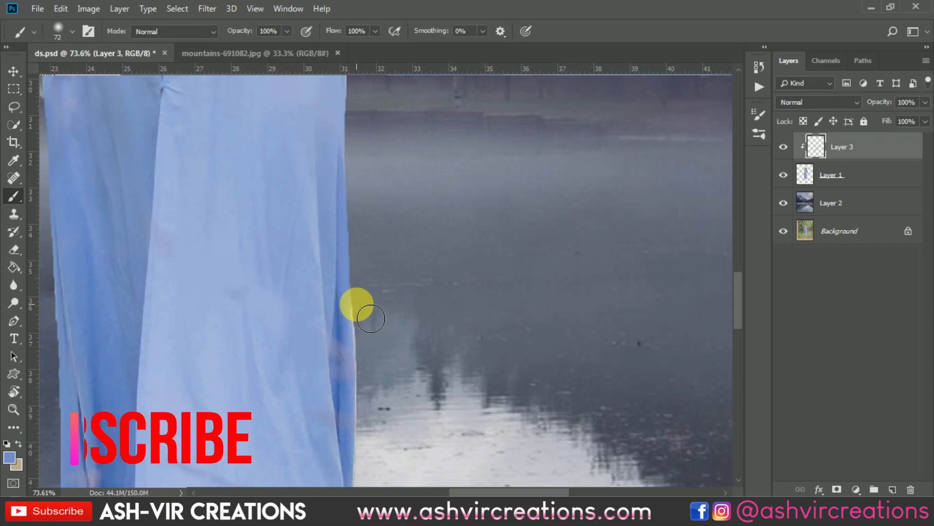
pyautogui.moveTo(370, 319); pyautogui.dragTo(369, 416)
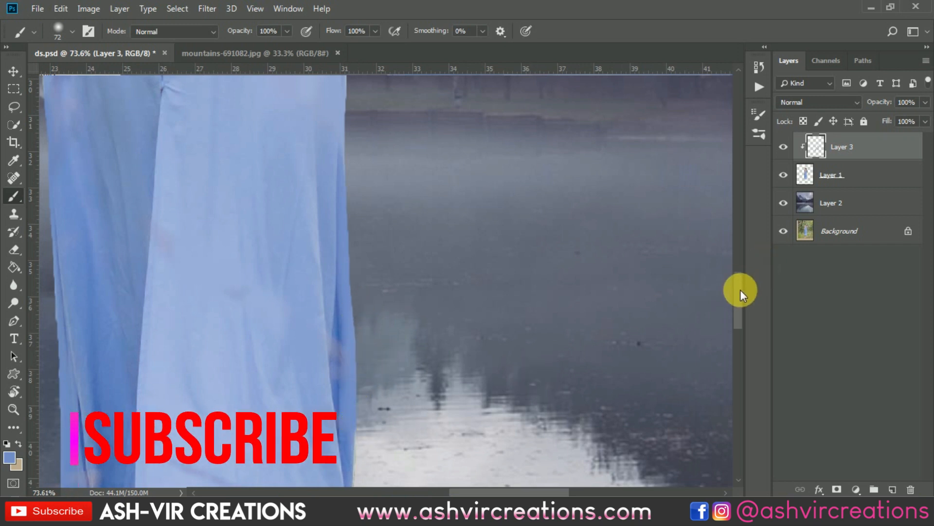
# Paint dress blue along the skirt's lower right edge and over the green grass blades at the right hem
pyautogui.moveTo(740, 290); pyautogui.dragTo(742, 327)
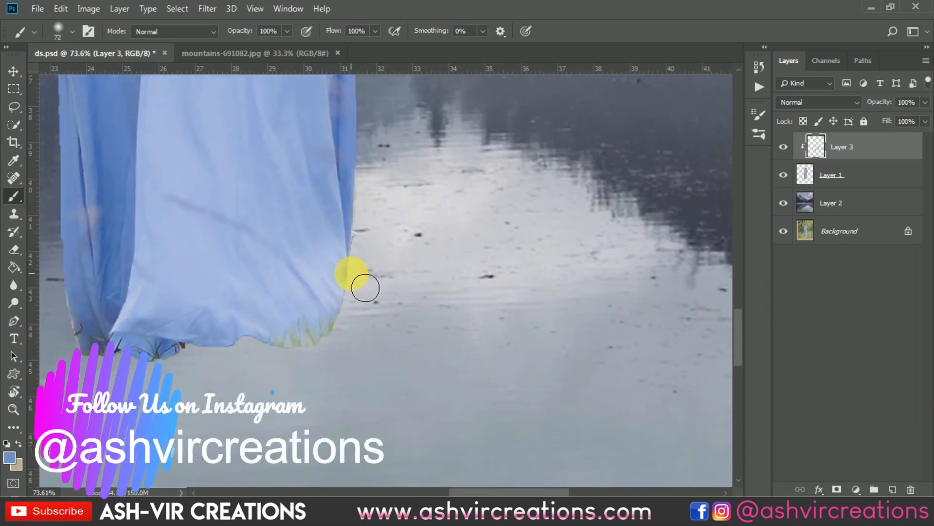
pyautogui.moveTo(365, 287); pyautogui.dragTo(364, 322)
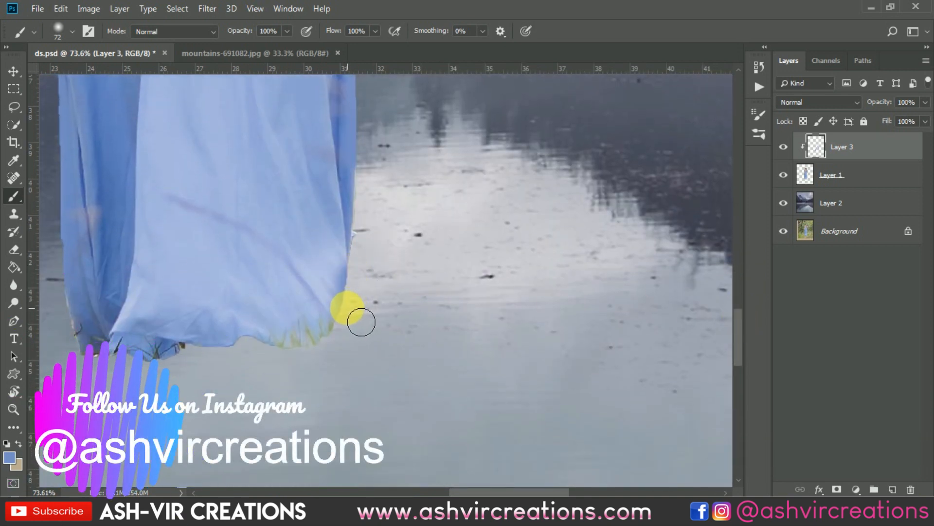
pyautogui.moveTo(359, 321)
pyautogui.mouseDown()
pyautogui.moveTo(338, 295)
pyautogui.moveTo(292, 340)
pyautogui.moveTo(320, 321)
pyautogui.mouseUp()
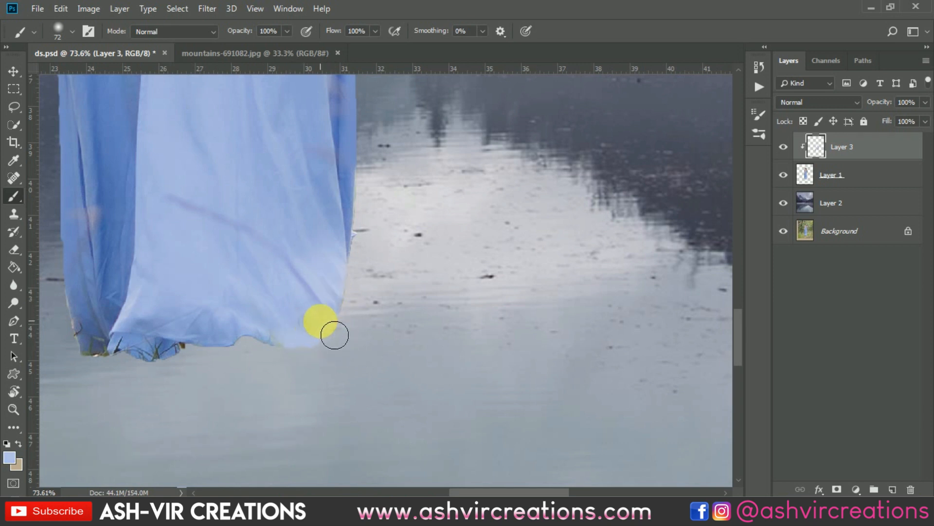
# Examine the retouched dress, the woman's arms, hair and hat edges, and the overall composite against the lake
pyautogui.scroll(-3, 379, 236)
pyautogui.scroll(-5, 235, 273)
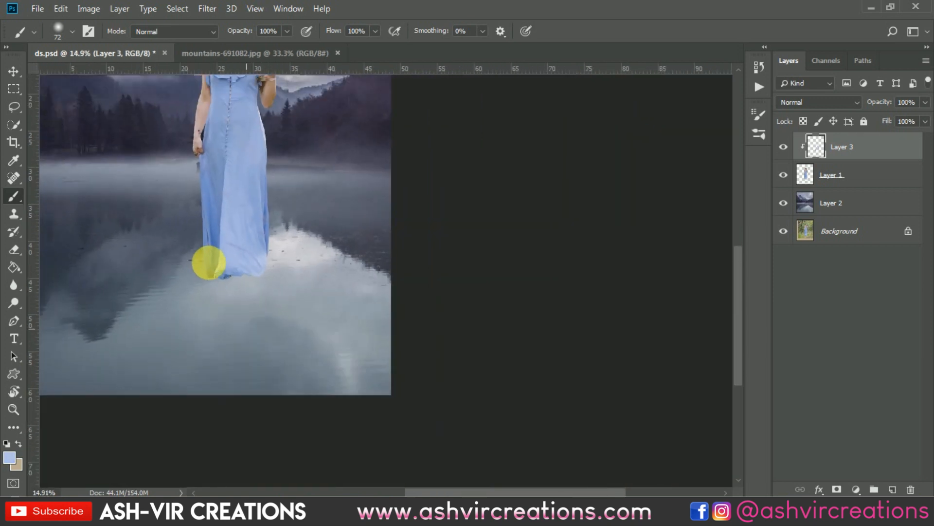
pyautogui.scroll(6, 348, 342)
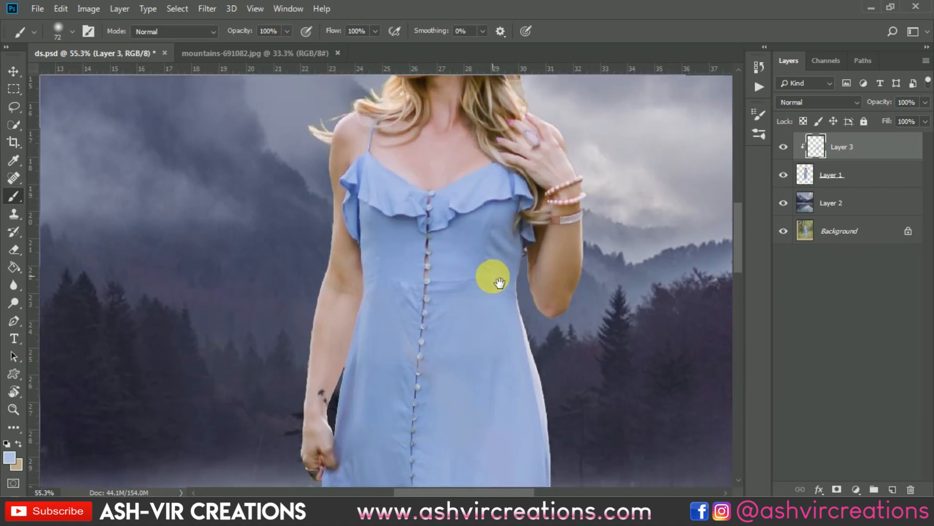
pyautogui.moveTo(417, 125); pyautogui.dragTo(376, 312)
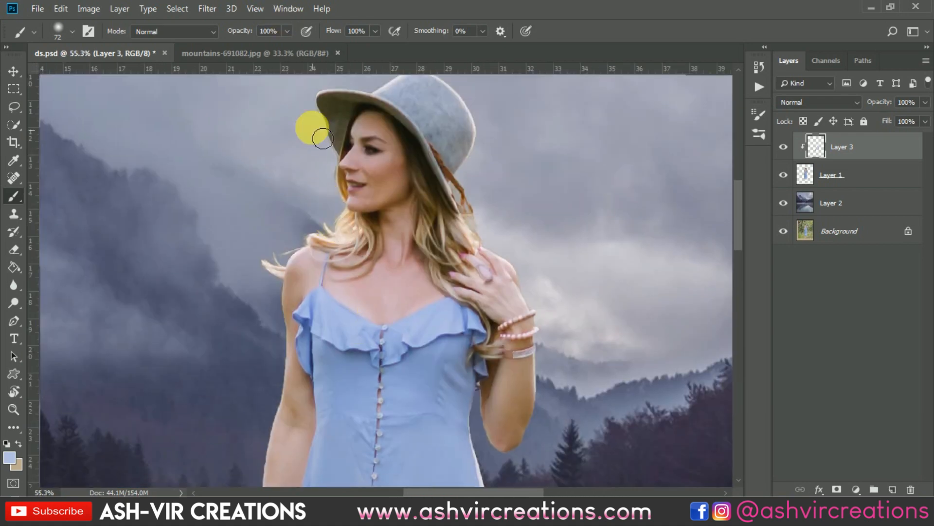
pyautogui.scroll(3, 323, 139)
pyautogui.scroll(-8, 364, 163)
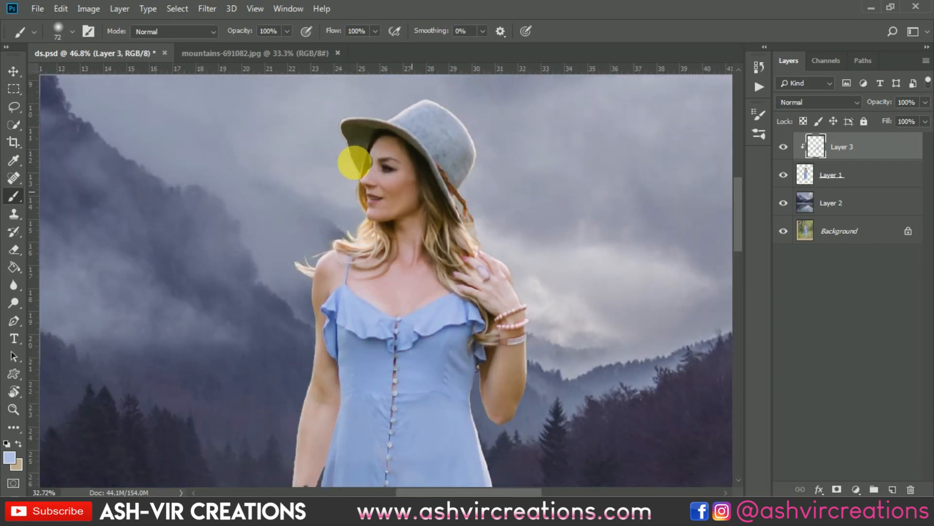
pyautogui.press('v')
pyautogui.scroll(-1, 355, 162)
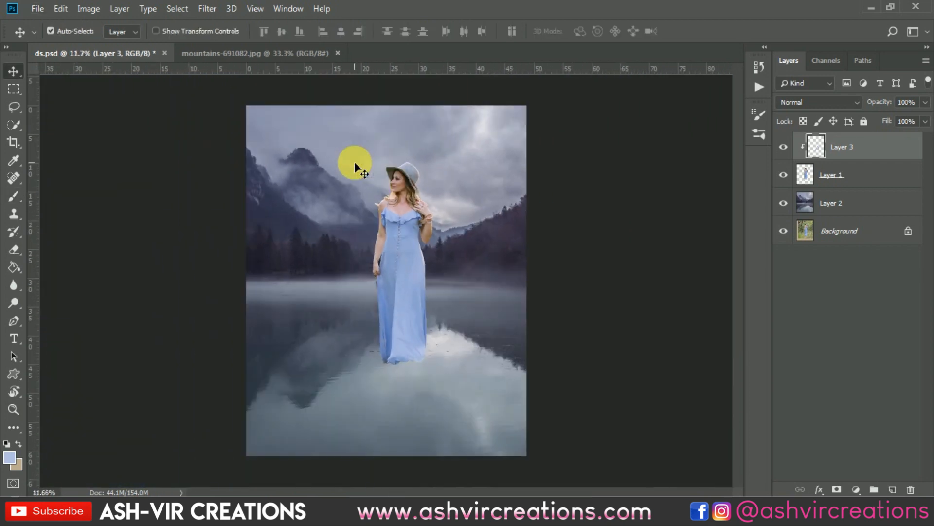
# Merge the clipped paint layer with the cut-out woman's layer
pyautogui.keyDown('shift'); pyautogui.click(884, 175); pyautogui.keyUp('shift')
pyautogui.rightClick(885, 176)
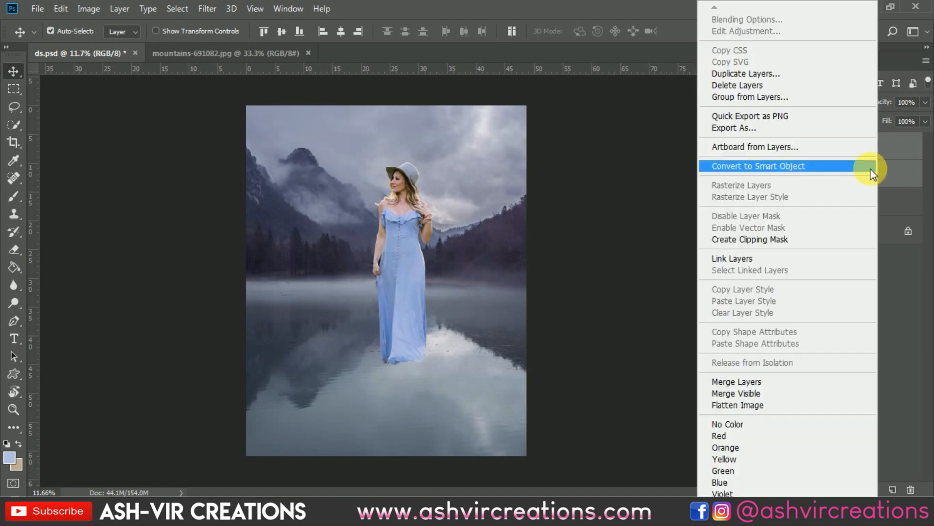
pyautogui.click(730, 382)
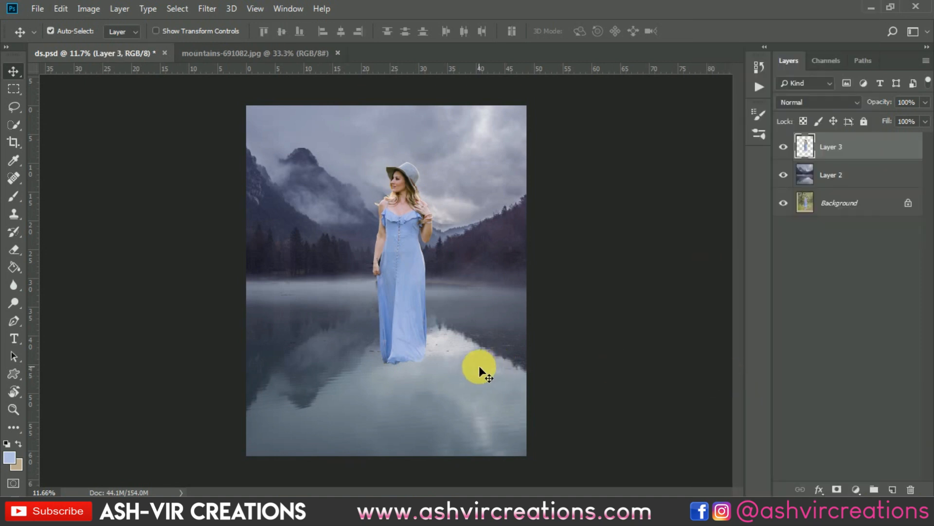
# Set up the Eraser with the Soft Round brush at 45 px for trimming the dress hem
pyautogui.scroll(1, 479, 366)
pyautogui.click(14, 249)
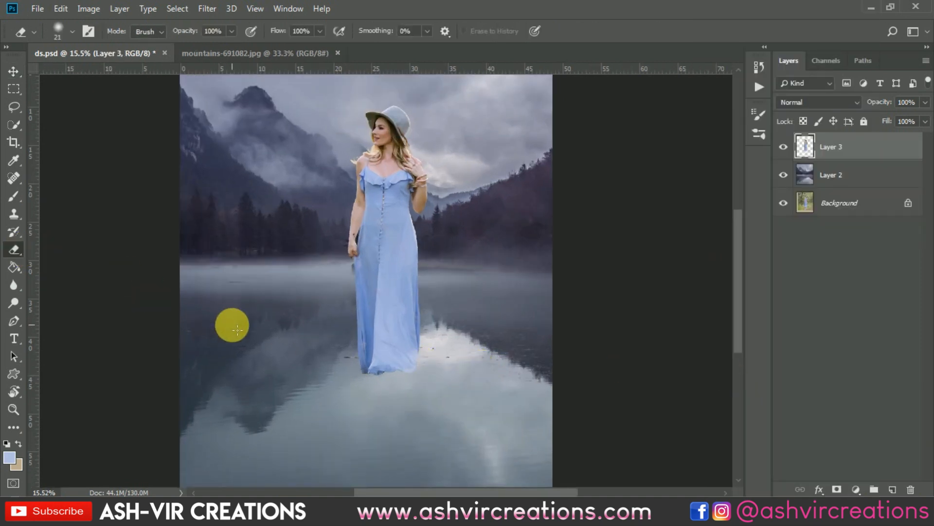
pyautogui.rightClick(229, 320)
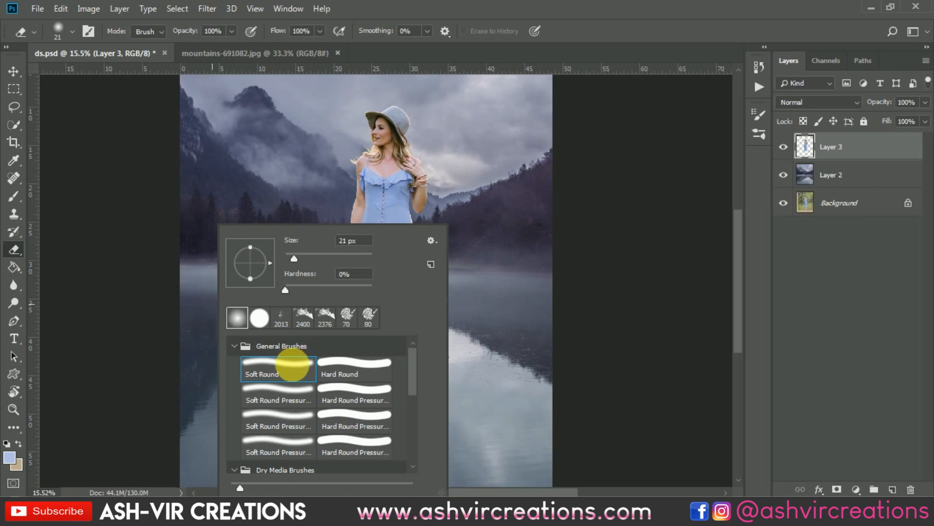
pyautogui.doubleClick(292, 365)
pyautogui.scroll(3, 287, 348)
pyautogui.rightClick(300, 302)
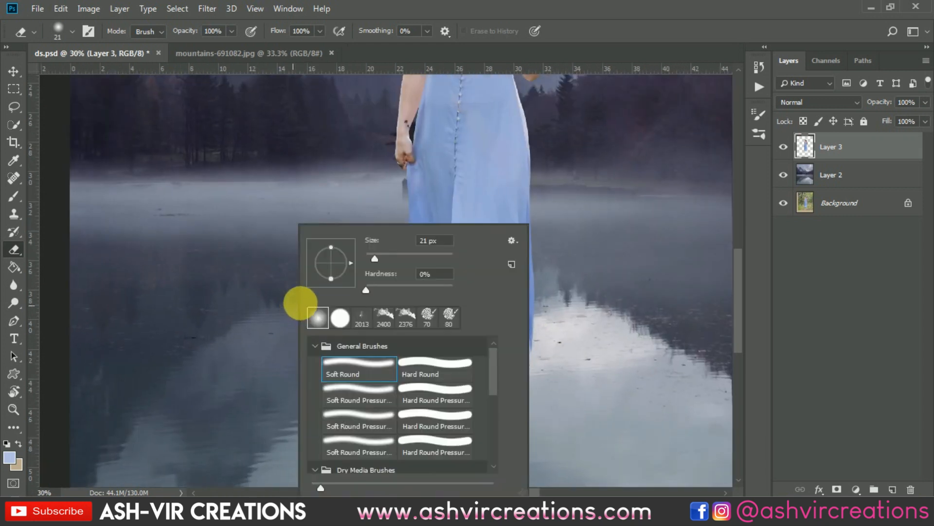
pyautogui.click(385, 258)
pyautogui.click(651, 8)
pyautogui.moveTo(651, 9); pyautogui.dragTo(636, 14)
pyautogui.moveTo(513, 242); pyautogui.dragTo(489, 140)
pyautogui.click(860, 18)
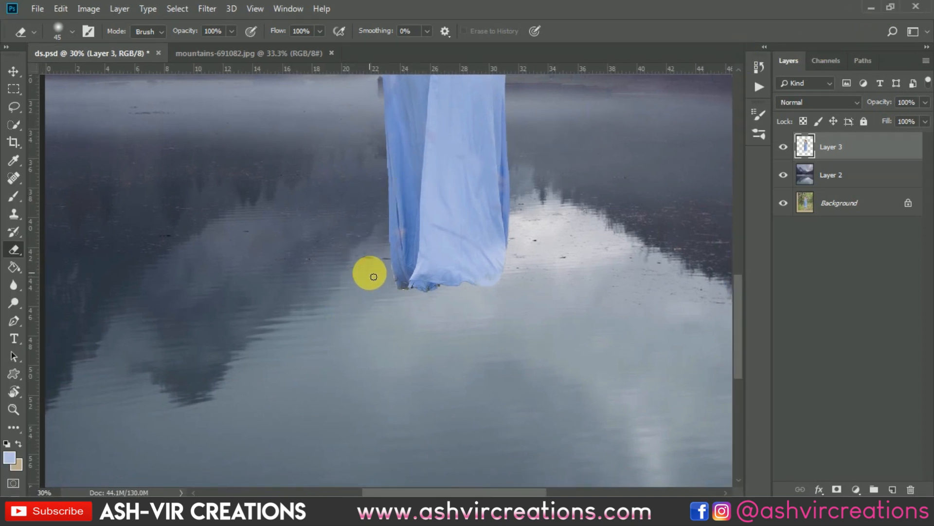
# Erase the ragged dress hem to a straight horizontal edge at the water, undoing the extra pass that trims it higher
pyautogui.moveTo(373, 276); pyautogui.dragTo(600, 266)
pyautogui.scroll(3, 466, 271)
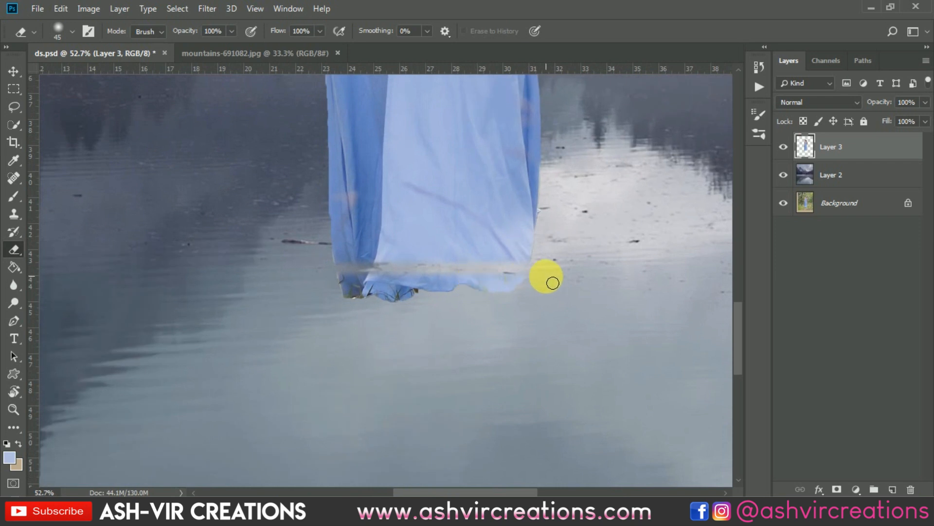
pyautogui.moveTo(517, 288)
pyautogui.mouseDown()
pyautogui.moveTo(306, 294)
pyautogui.moveTo(476, 286)
pyautogui.moveTo(338, 295)
pyautogui.moveTo(420, 298)
pyautogui.mouseUp()
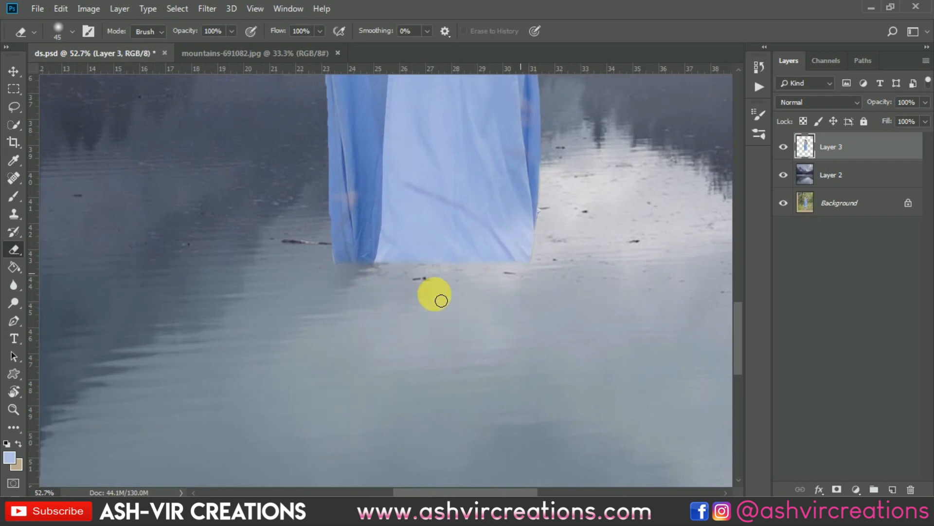
pyautogui.moveTo(494, 283); pyautogui.dragTo(274, 303)
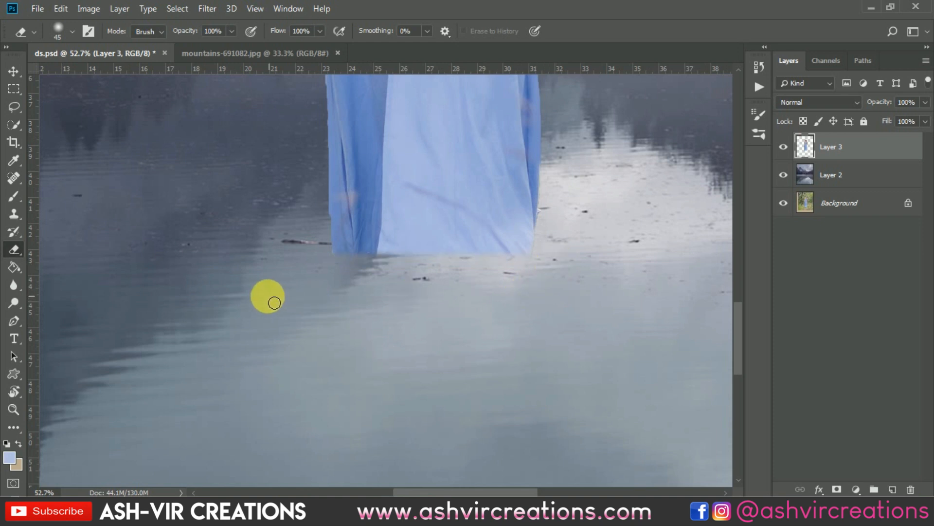
pyautogui.hotkey('ctrl', 'z')
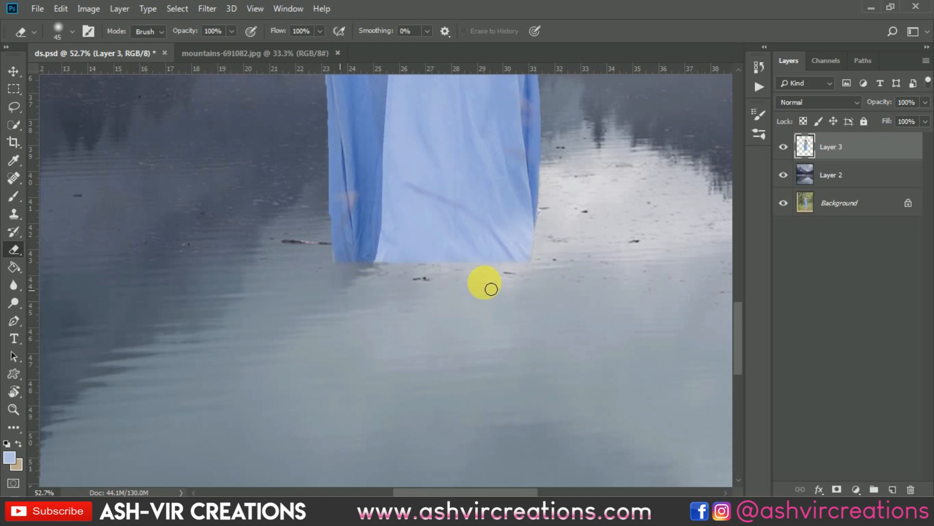
pyautogui.scroll(-4, 533, 319)
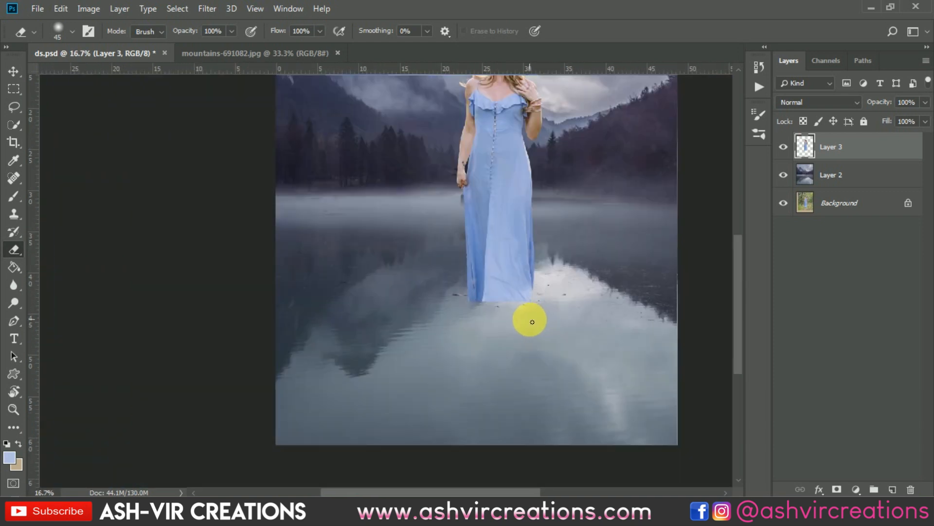
# Soften the lower left edge of the skirt with the Blur tool at 30% strength, using a brush of about 45 px
pyautogui.press('v')
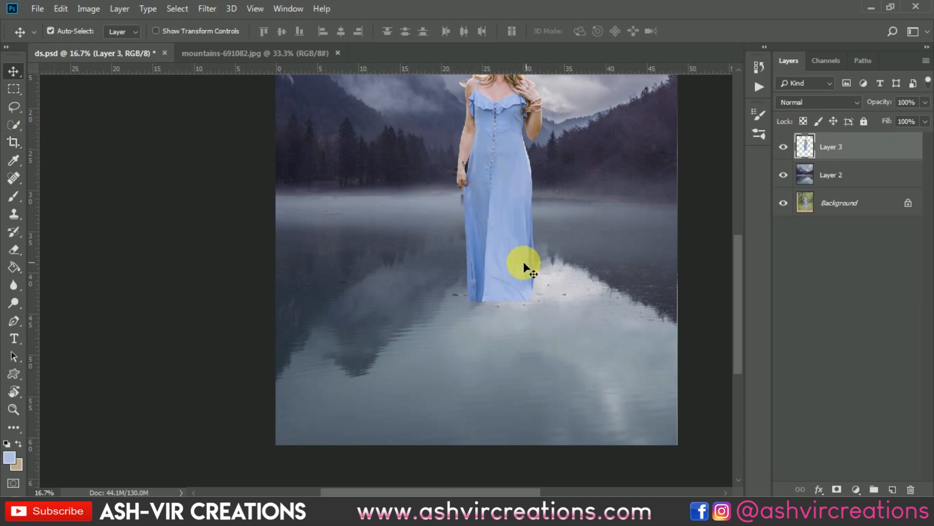
pyautogui.scroll(5, 492, 125)
pyautogui.moveTo(508, 242); pyautogui.dragTo(459, 256)
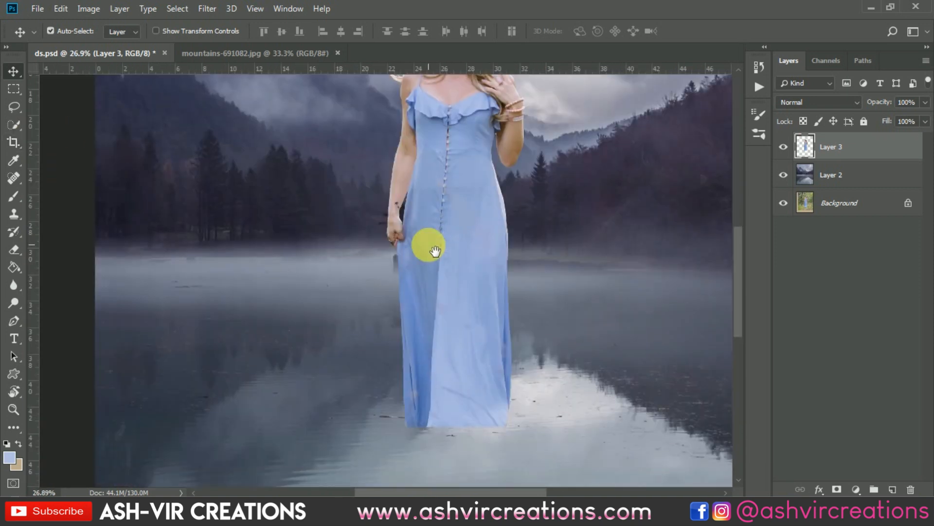
pyautogui.rightClick(19, 281)
pyautogui.click(57, 287)
pyautogui.scroll(3, 384, 386)
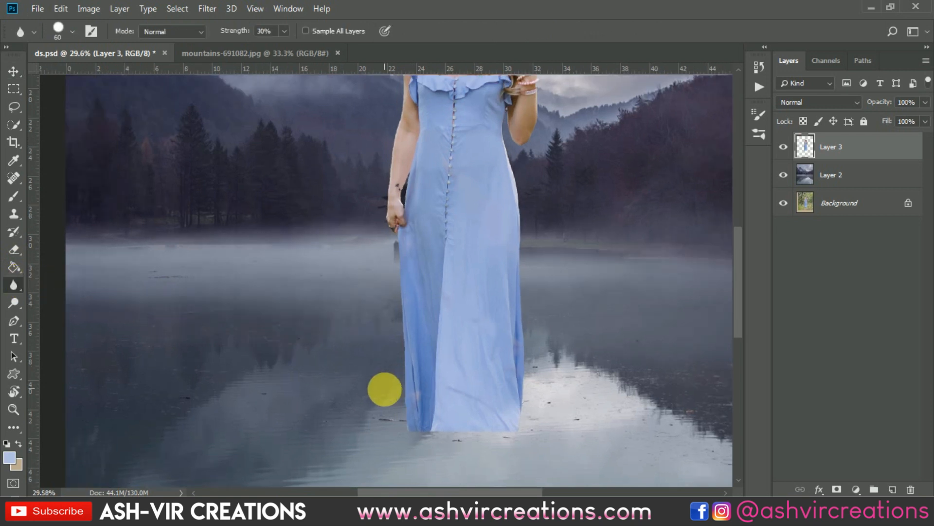
pyautogui.scroll(2, 416, 447)
pyautogui.rightClick(420, 433)
pyautogui.click(517, 373)
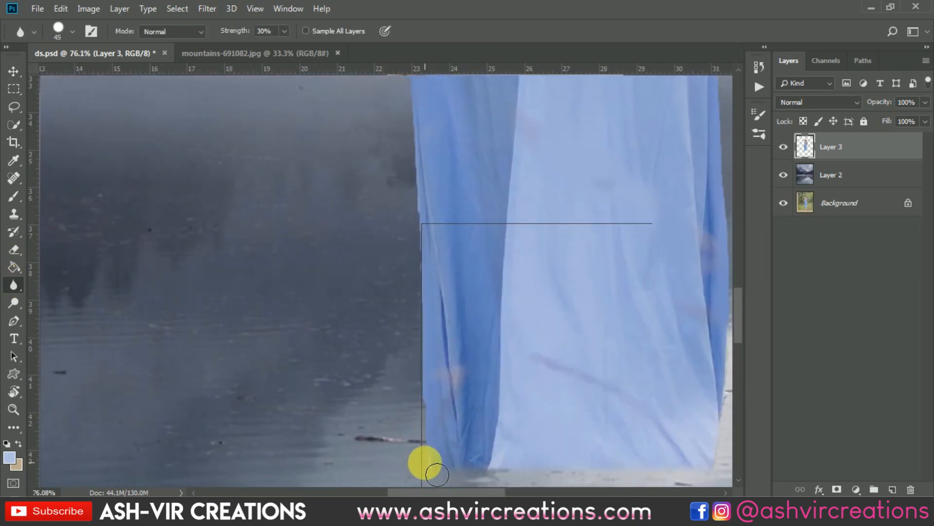
pyautogui.moveTo(424, 444); pyautogui.dragTo(416, 237)
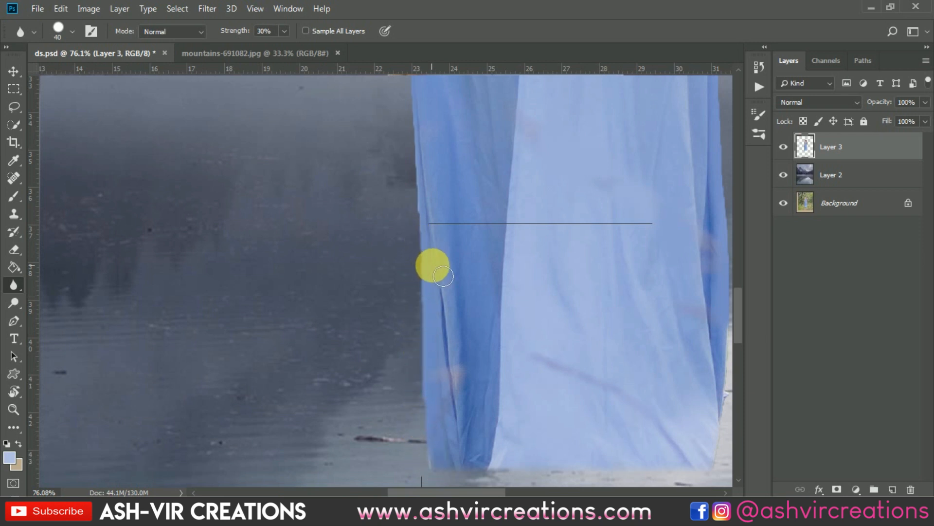
# Blur the left outline of the dress from the skirt up to the lowered arm with a 40 px brush
pyautogui.scroll(1, 415, 260)
pyautogui.scroll(2, 416, 261)
pyautogui.moveTo(446, 277); pyautogui.dragTo(469, 417)
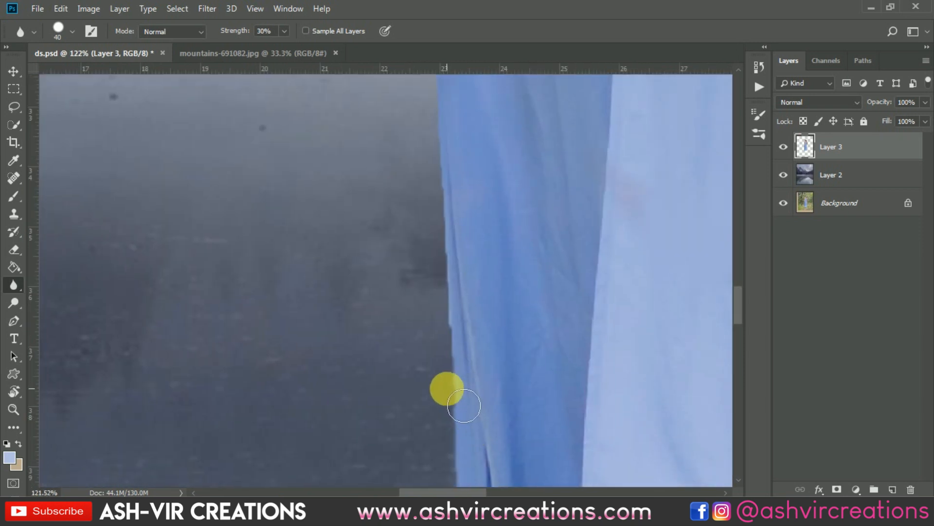
pyautogui.moveTo(427, 203); pyautogui.dragTo(431, 150)
pyautogui.moveTo(445, 185)
pyautogui.mouseDown()
pyautogui.moveTo(464, 496)
pyautogui.moveTo(443, 243)
pyautogui.moveTo(403, 175)
pyautogui.moveTo(492, 419)
pyautogui.moveTo(478, 431)
pyautogui.moveTo(451, 383)
pyautogui.moveTo(474, 219)
pyautogui.moveTo(503, 382)
pyautogui.moveTo(489, 355)
pyautogui.moveTo(494, 254)
pyautogui.moveTo(522, 138)
pyautogui.moveTo(559, 401)
pyautogui.moveTo(533, 471)
pyautogui.moveTo(519, 327)
pyautogui.moveTo(511, 330)
pyautogui.mouseUp()
pyautogui.moveTo(539, 277); pyautogui.dragTo(450, 476)
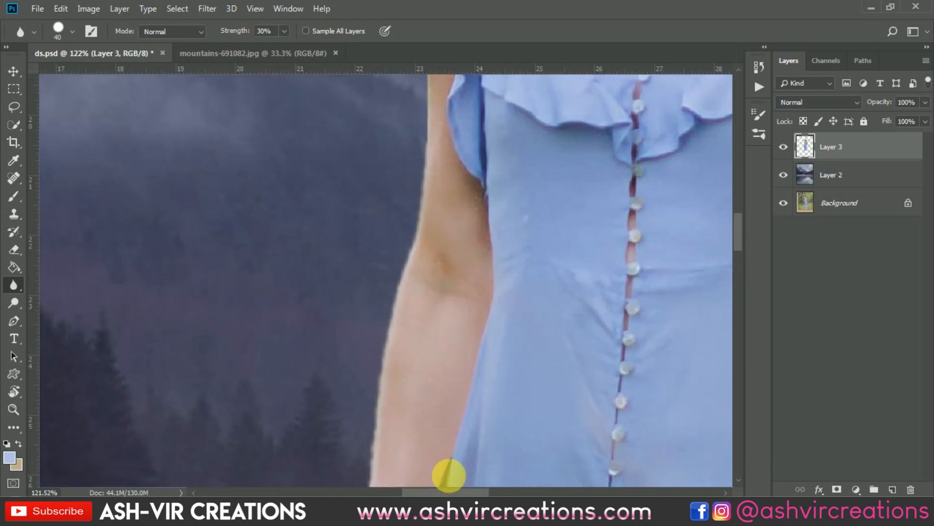
# Blur the woman's outline from the lowered arm up over the shoulder, hair and hat edges
pyautogui.moveTo(520, 138); pyautogui.dragTo(535, 404)
pyautogui.moveTo(442, 413)
pyautogui.mouseDown()
pyautogui.moveTo(446, 239)
pyautogui.moveTo(425, 230)
pyautogui.moveTo(401, 170)
pyautogui.moveTo(435, 190)
pyautogui.moveTo(486, 141)
pyautogui.moveTo(490, 152)
pyautogui.moveTo(463, 186)
pyautogui.moveTo(504, 149)
pyautogui.moveTo(441, 312)
pyautogui.mouseUp()
pyautogui.moveTo(506, 217)
pyautogui.mouseDown()
pyautogui.moveTo(502, 378)
pyautogui.moveTo(479, 233)
pyautogui.moveTo(340, 315)
pyautogui.moveTo(315, 258)
pyautogui.moveTo(284, 234)
pyautogui.moveTo(261, 235)
pyautogui.moveTo(402, 227)
pyautogui.moveTo(468, 194)
pyautogui.mouseUp()
pyautogui.moveTo(531, 216)
pyautogui.mouseDown()
pyautogui.moveTo(609, 285)
pyautogui.moveTo(603, 373)
pyautogui.moveTo(580, 428)
pyautogui.moveTo(461, 200)
pyautogui.moveTo(456, 287)
pyautogui.mouseUp()
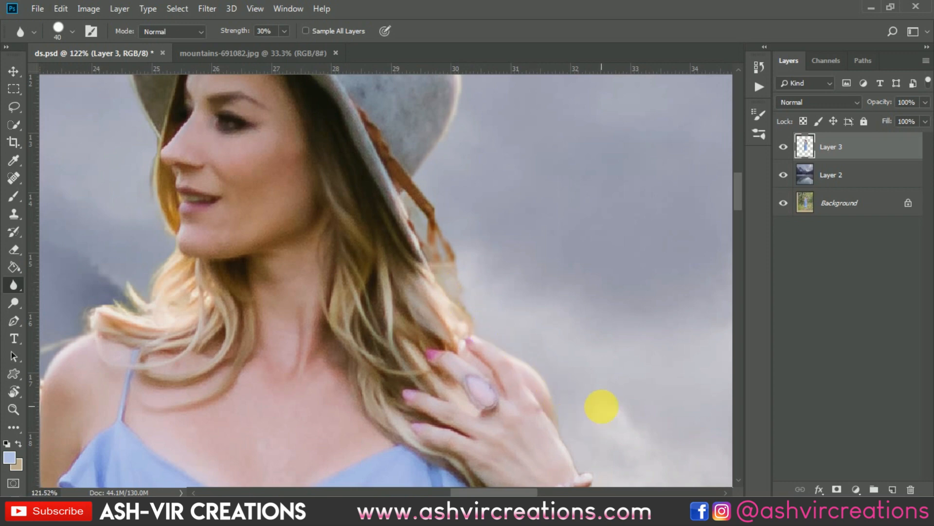
pyautogui.moveTo(602, 406)
pyautogui.mouseDown()
pyautogui.moveTo(476, 138)
pyautogui.moveTo(484, 223)
pyautogui.moveTo(435, 215)
pyautogui.moveTo(536, 323)
pyautogui.moveTo(412, 118)
pyautogui.mouseUp()
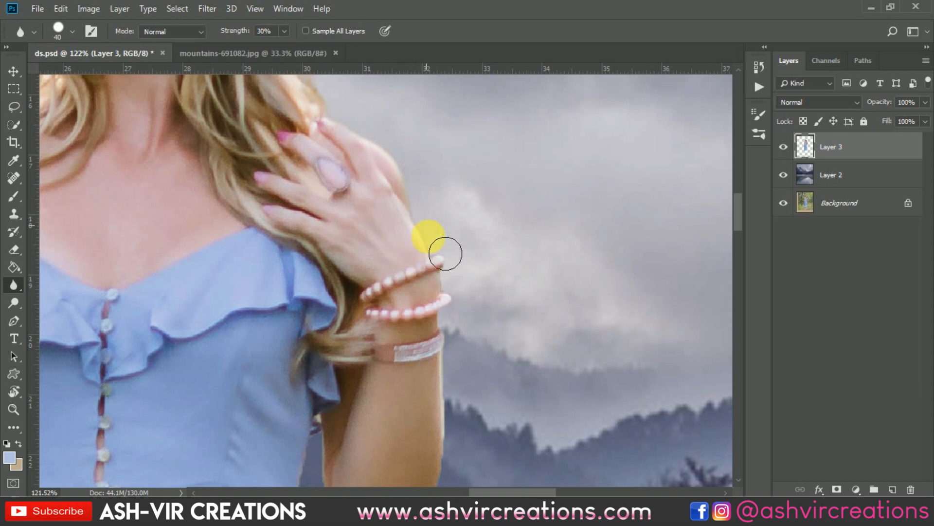
# Blur the outline of the raised hand and forearm and down to the right side of the waist
pyautogui.moveTo(466, 355)
pyautogui.mouseDown()
pyautogui.moveTo(507, 158)
pyautogui.moveTo(463, 181)
pyautogui.moveTo(431, 351)
pyautogui.moveTo(382, 385)
pyautogui.moveTo(340, 339)
pyautogui.moveTo(329, 242)
pyautogui.moveTo(320, 402)
pyautogui.mouseUp()
pyautogui.moveTo(401, 416)
pyautogui.mouseDown()
pyautogui.moveTo(502, 257)
pyautogui.moveTo(459, 207)
pyautogui.mouseUp()
pyautogui.moveTo(375, 181); pyautogui.dragTo(421, 411)
pyautogui.moveTo(480, 402)
pyautogui.mouseDown()
pyautogui.moveTo(469, 359)
pyautogui.moveTo(491, 232)
pyautogui.mouseUp()
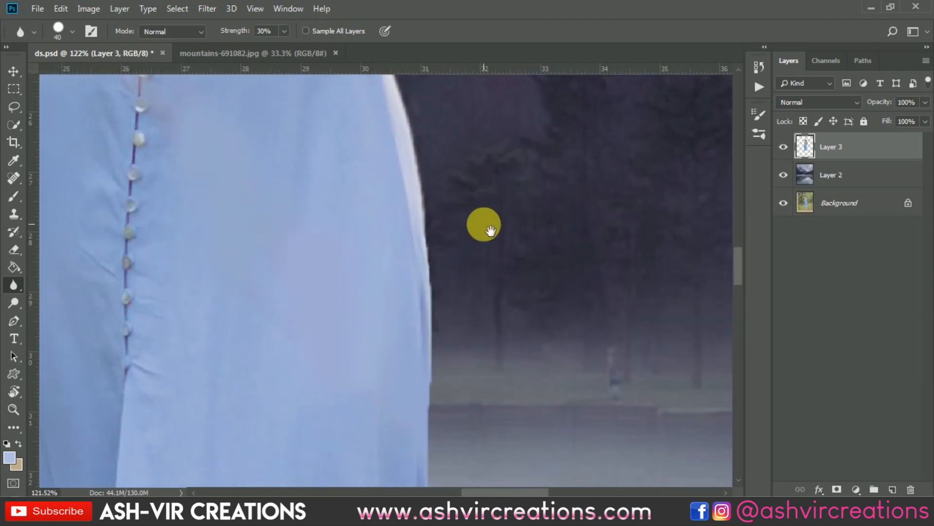
# Blur the skirt's right edge from the hip down to the hem
pyautogui.moveTo(431, 221)
pyautogui.mouseDown()
pyautogui.moveTo(447, 243)
pyautogui.moveTo(447, 385)
pyautogui.moveTo(462, 419)
pyautogui.moveTo(444, 156)
pyautogui.moveTo(391, 361)
pyautogui.moveTo(396, 421)
pyautogui.mouseUp()
pyautogui.moveTo(457, 405)
pyautogui.mouseDown()
pyautogui.moveTo(462, 201)
pyautogui.moveTo(413, 360)
pyautogui.moveTo(419, 431)
pyautogui.mouseUp()
pyautogui.moveTo(461, 366); pyautogui.dragTo(488, 217)
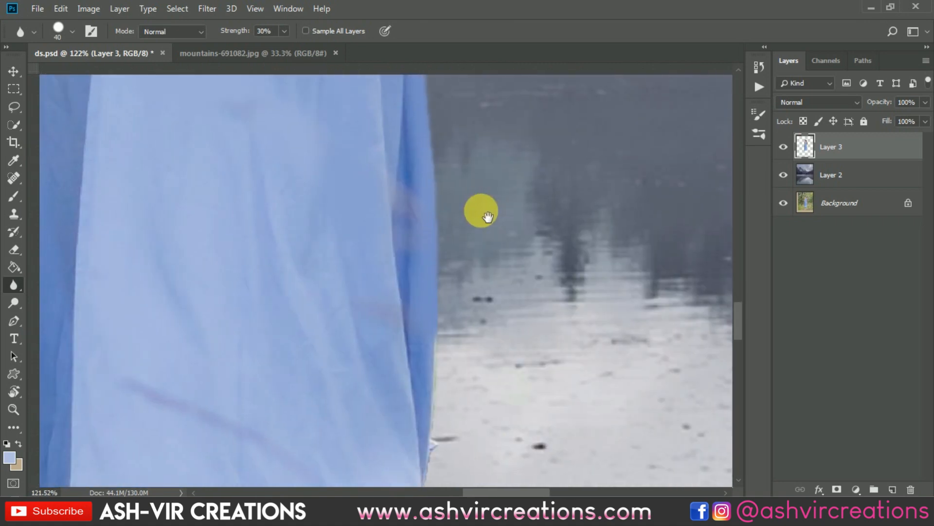
pyautogui.moveTo(448, 277); pyautogui.dragTo(437, 462)
pyautogui.moveTo(504, 364); pyautogui.dragTo(481, 151)
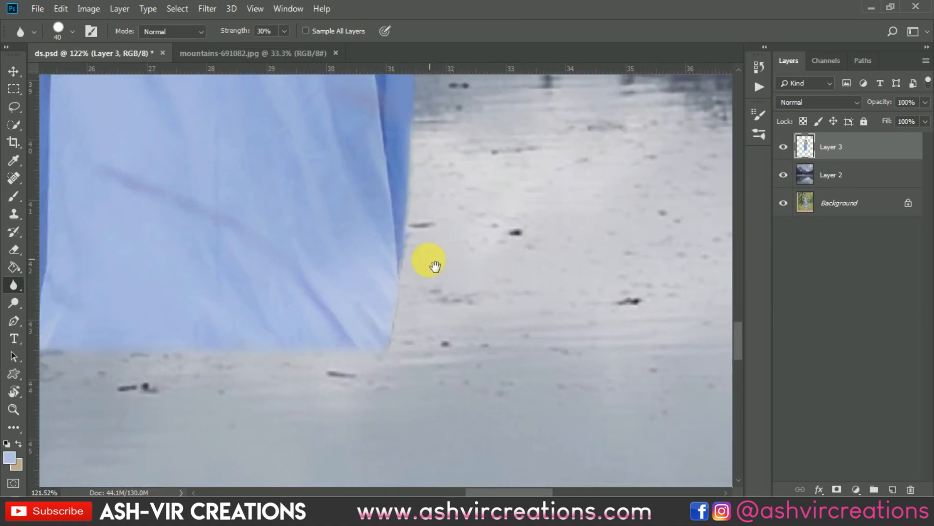
pyautogui.scroll(-8, 396, 375)
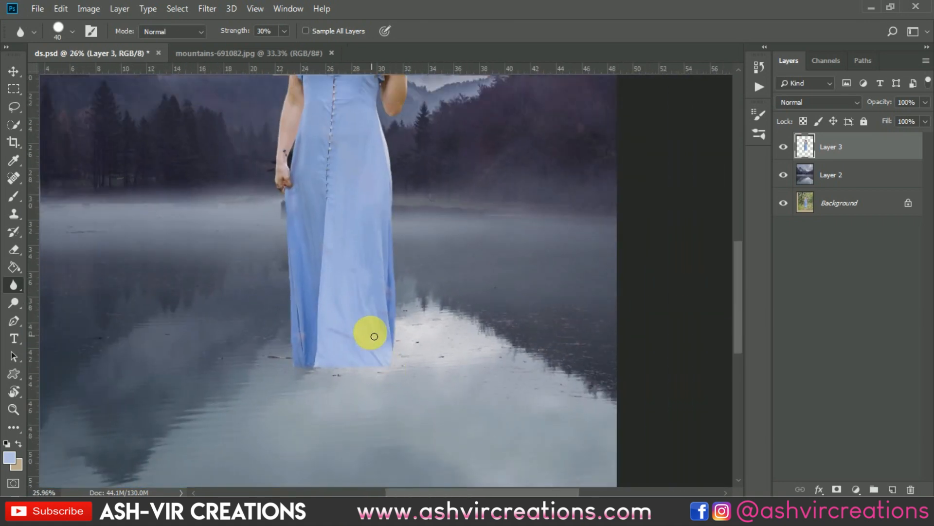
pyautogui.scroll(-4, 307, 163)
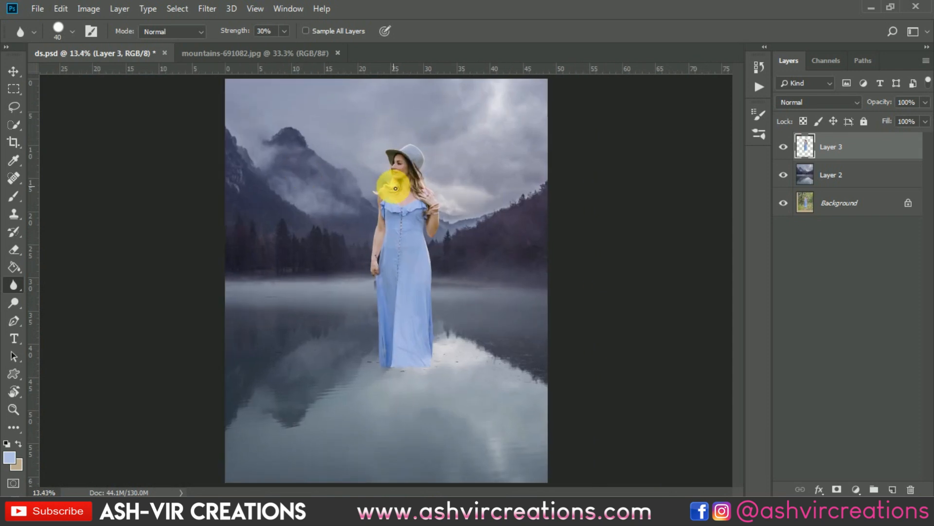
# Duplicate the woman's layer, Layer 3, as Layer 3 copy
pyautogui.press('v')
pyautogui.scroll(2, 398, 188)
pyautogui.rightClick(875, 153)
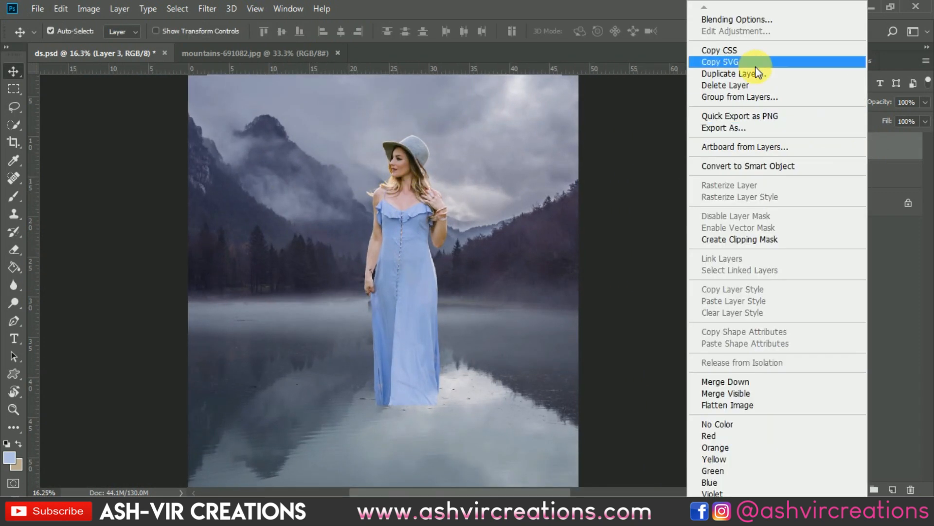
pyautogui.click(746, 71)
pyautogui.click(576, 130)
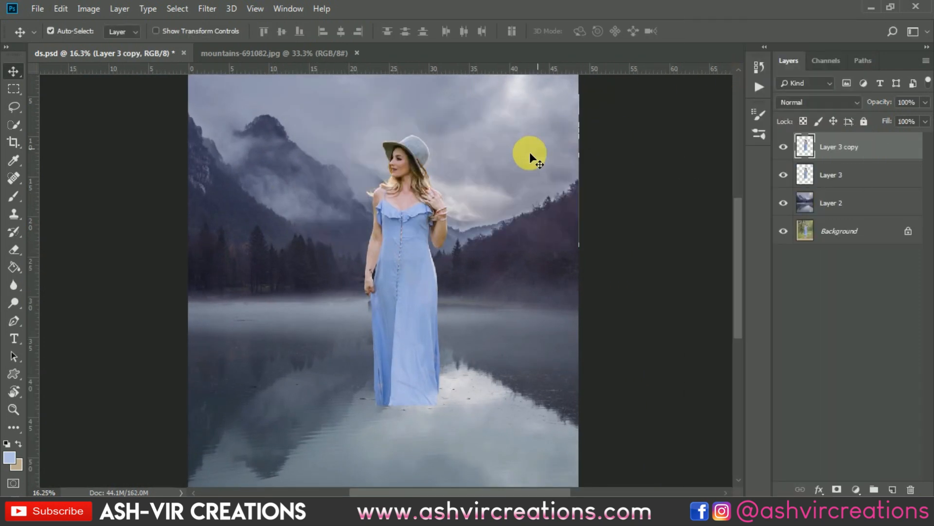
pyautogui.scroll(-2, 477, 142)
# Flip the duplicate woman vertically and place it directly below the original so the two hems meet as a reflection
pyautogui.hotkey('ctrl', 't')
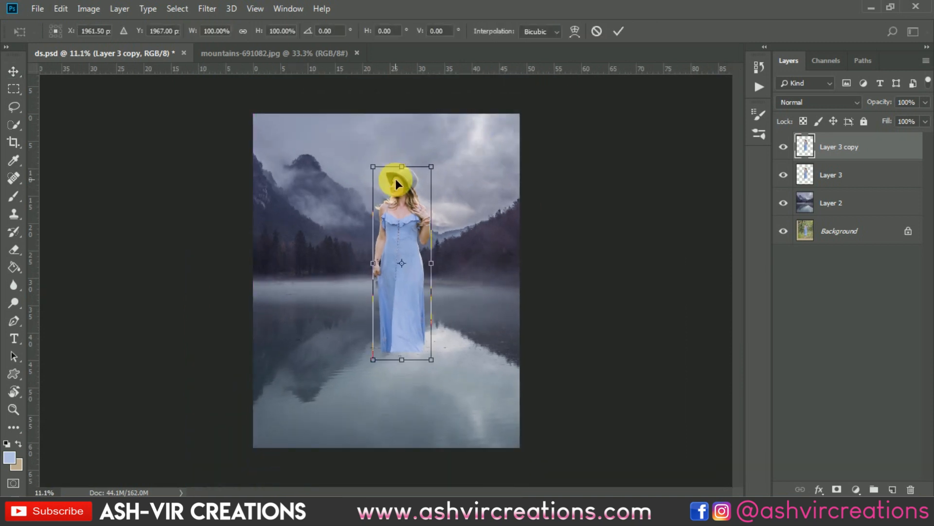
pyautogui.rightClick(401, 191)
pyautogui.click(444, 371)
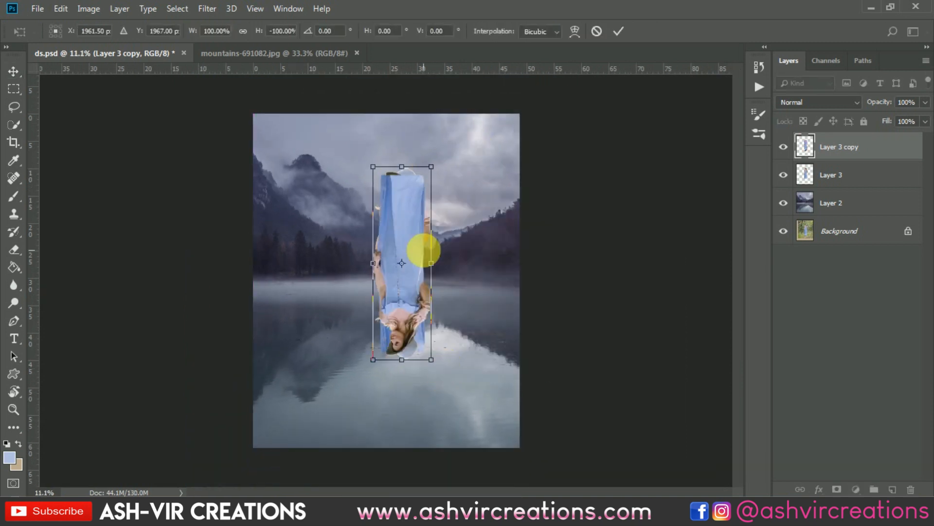
pyautogui.moveTo(411, 208); pyautogui.dragTo(416, 396)
pyautogui.moveTo(416, 363); pyautogui.dragTo(416, 369)
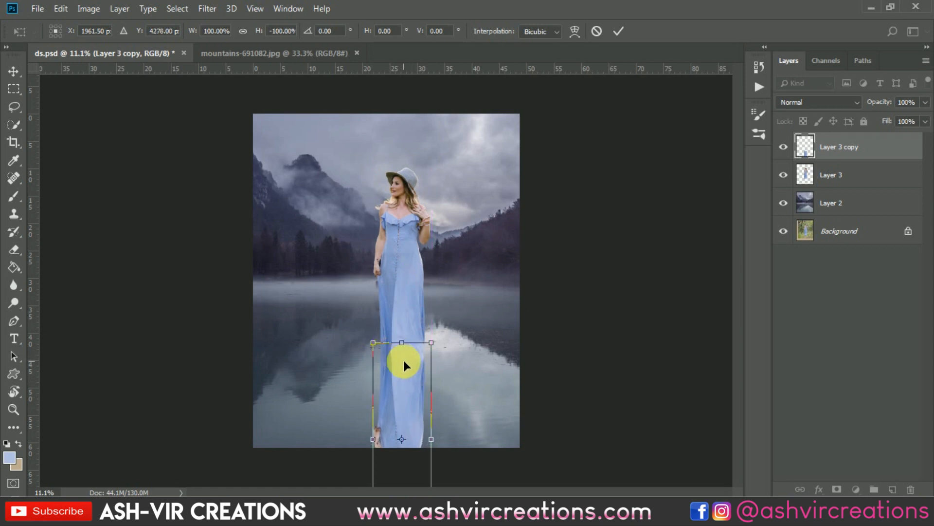
pyautogui.press('Return')
pyautogui.scroll(5, 404, 361)
pyautogui.scroll(4, 396, 386)
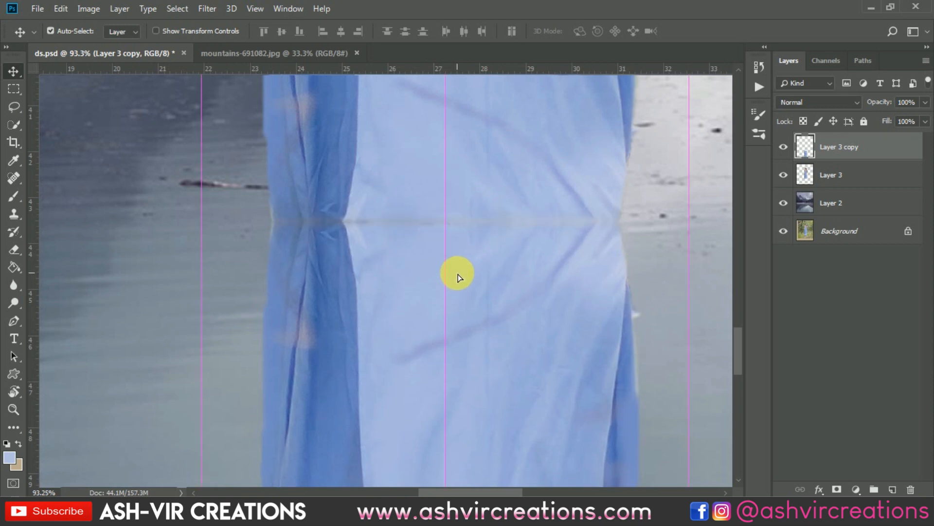
pyautogui.scroll(-7, 458, 273)
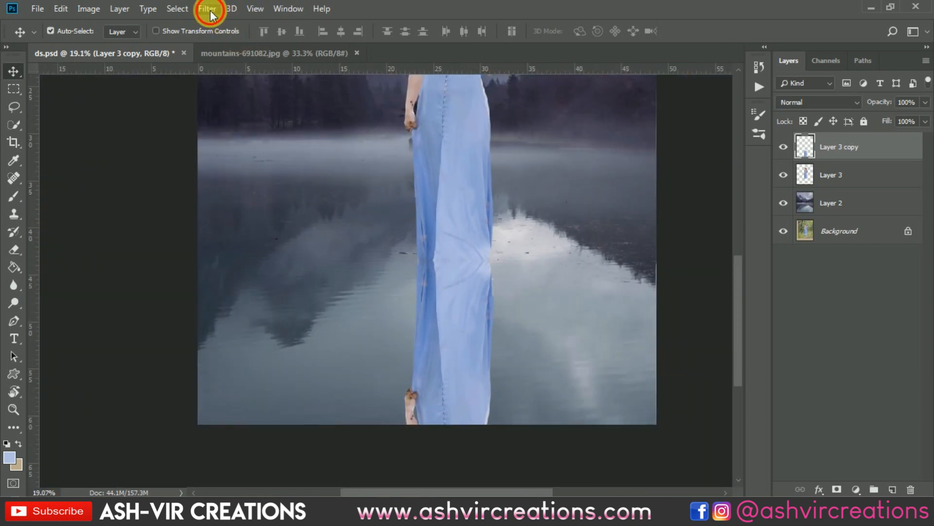
# Apply a Motion Blur to the flipped reflection on Layer 3 copy with an angle of 0° and a distance of 30 pixels
pyautogui.click(207, 9)
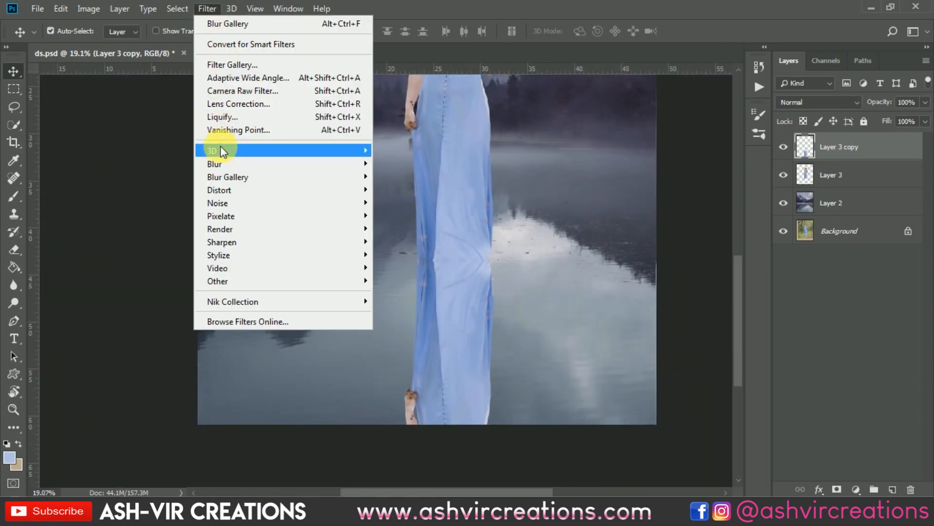
pyautogui.moveTo(220, 165)
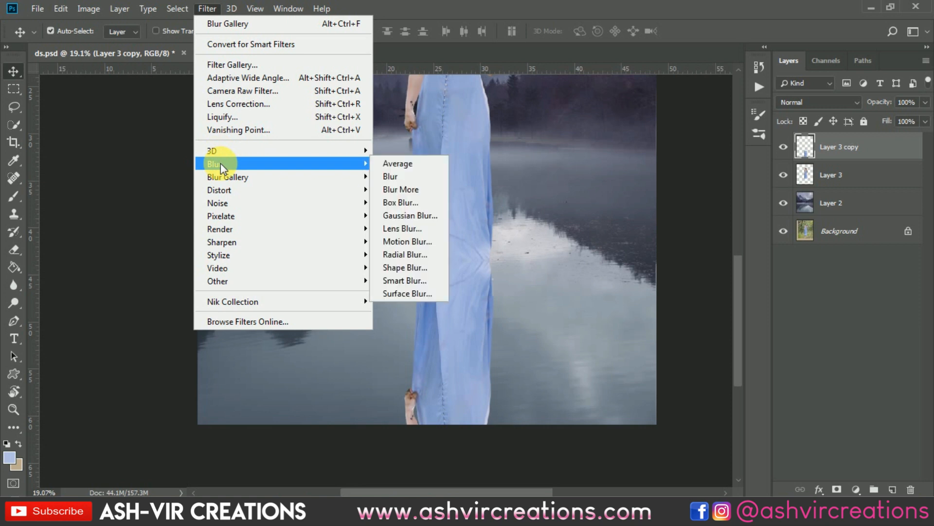
pyautogui.click(401, 240)
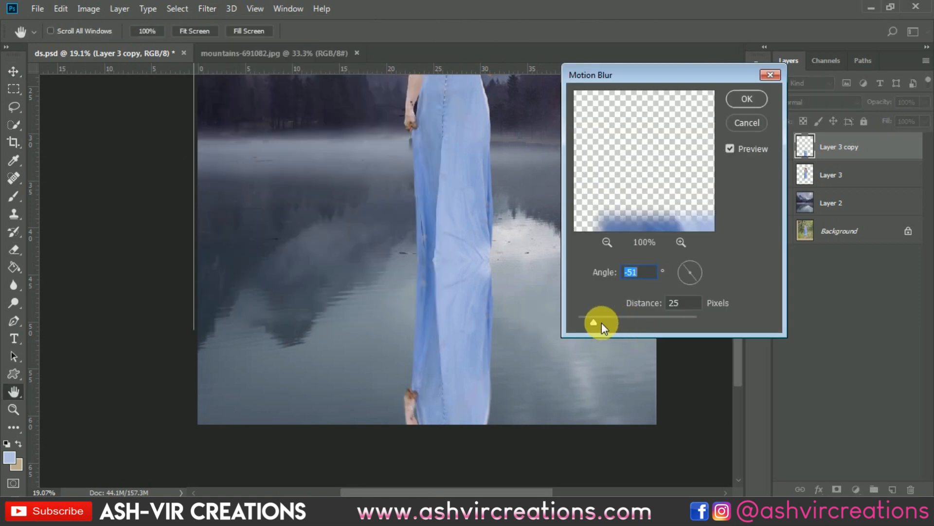
pyautogui.write('8')
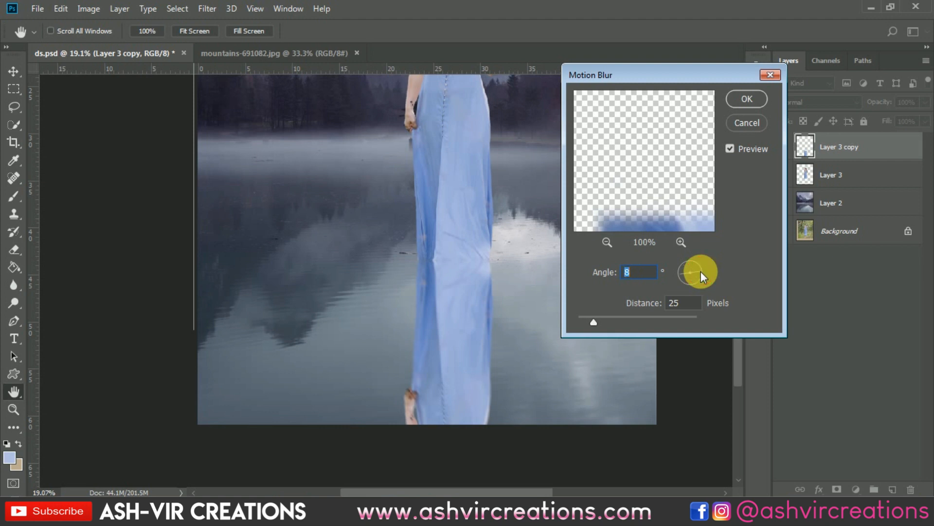
pyautogui.moveTo(701, 271); pyautogui.dragTo(701, 273)
pyautogui.write('0')
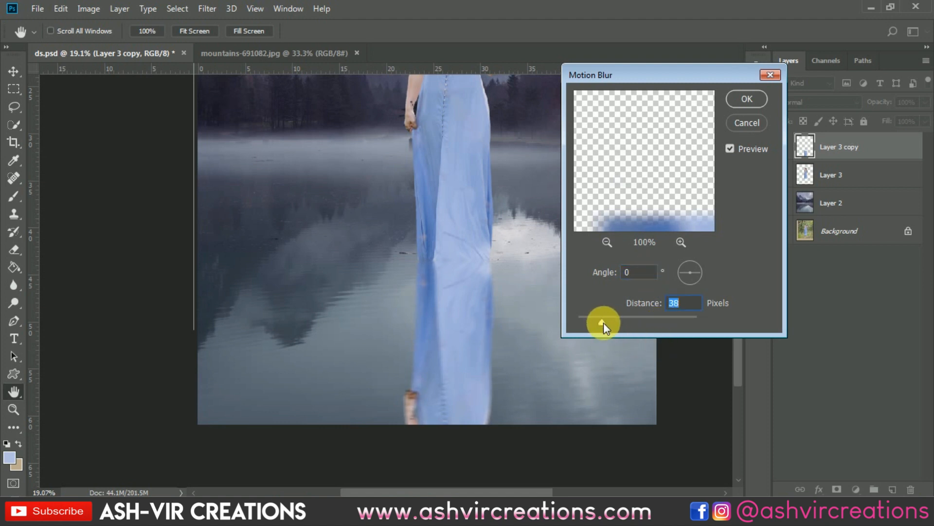
pyautogui.moveTo(602, 322); pyautogui.dragTo(603, 322)
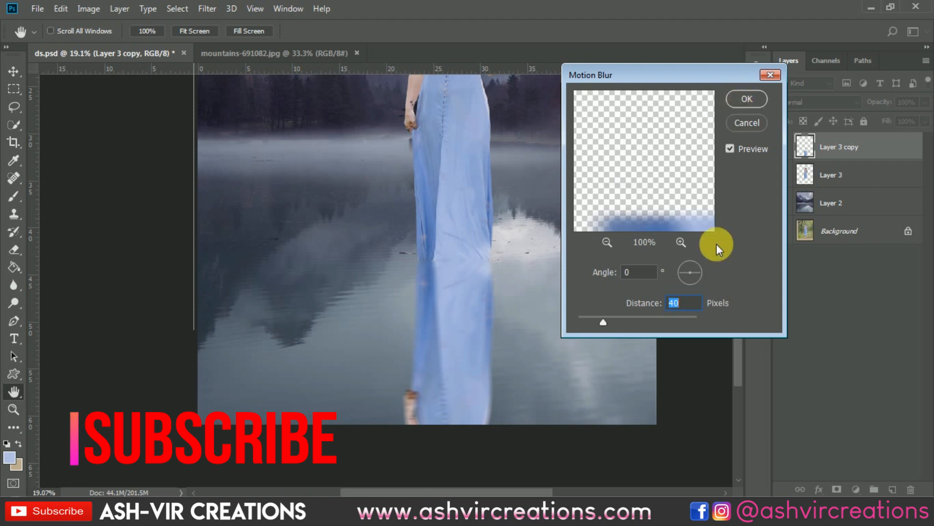
pyautogui.moveTo(603, 322)
pyautogui.mouseDown()
pyautogui.moveTo(588, 327)
pyautogui.moveTo(597, 322)
pyautogui.mouseUp()
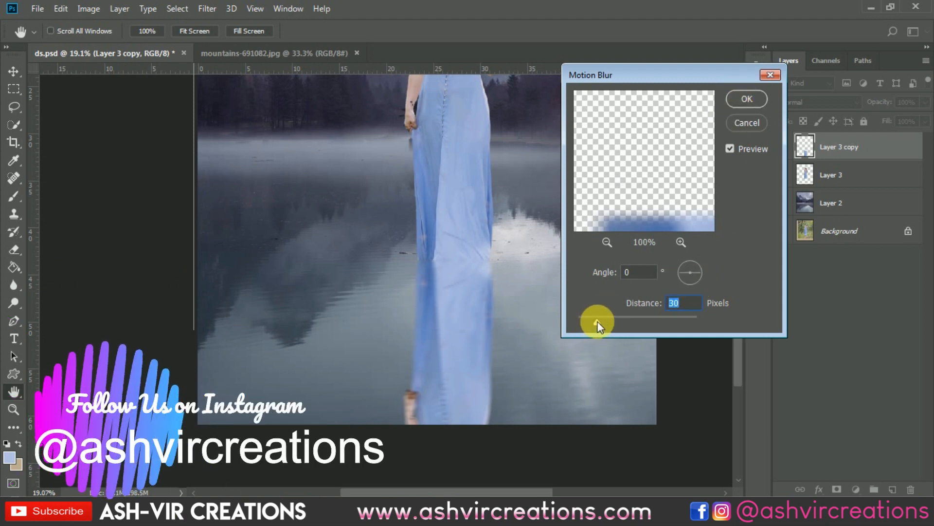
pyautogui.click(746, 98)
pyautogui.scroll(-1, 519, 261)
pyautogui.scroll(-1, 519, 263)
pyautogui.scroll(2, 466, 364)
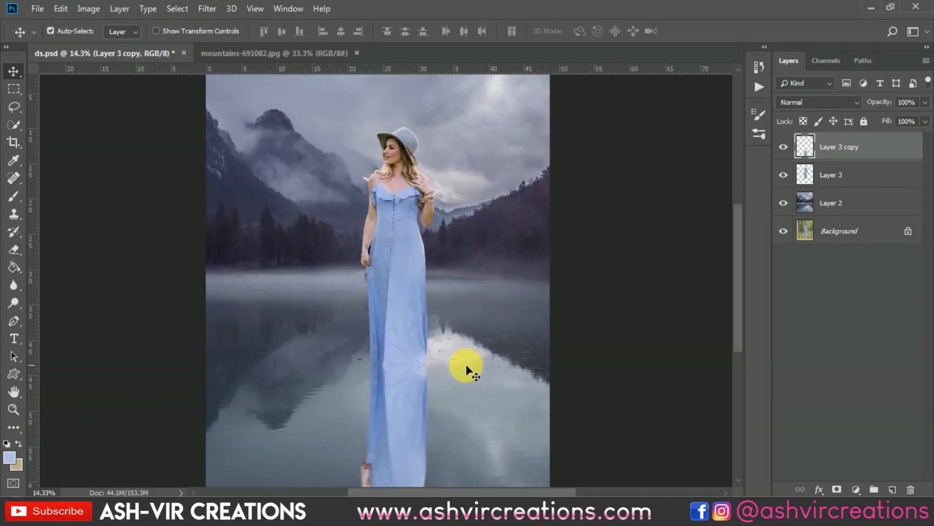
pyautogui.moveTo(475, 337); pyautogui.dragTo(494, 244)
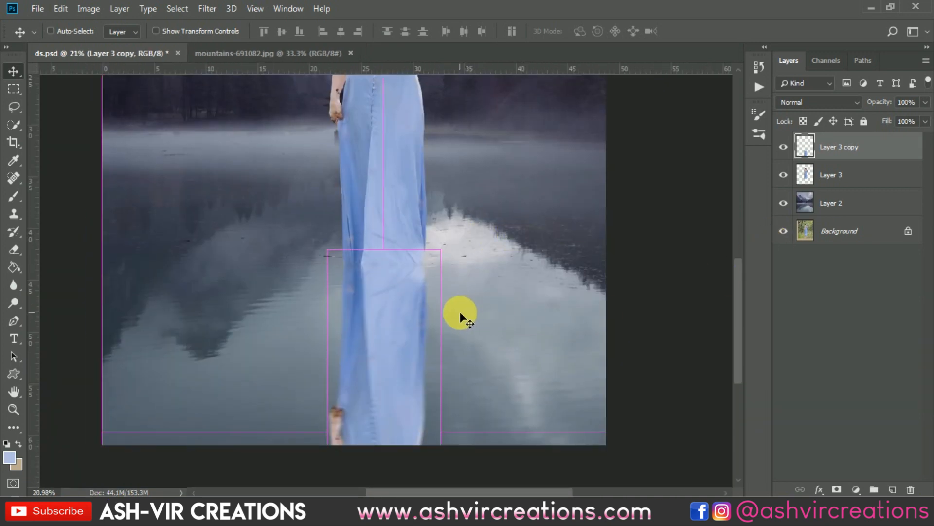
pyautogui.hotkey('ctrl', 'u')
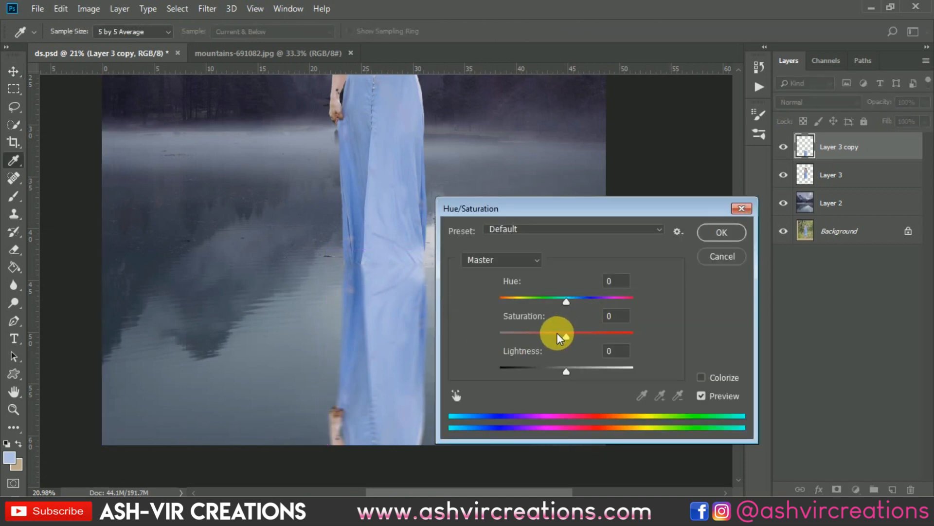
pyautogui.moveTo(557, 332); pyautogui.dragTo(534, 333)
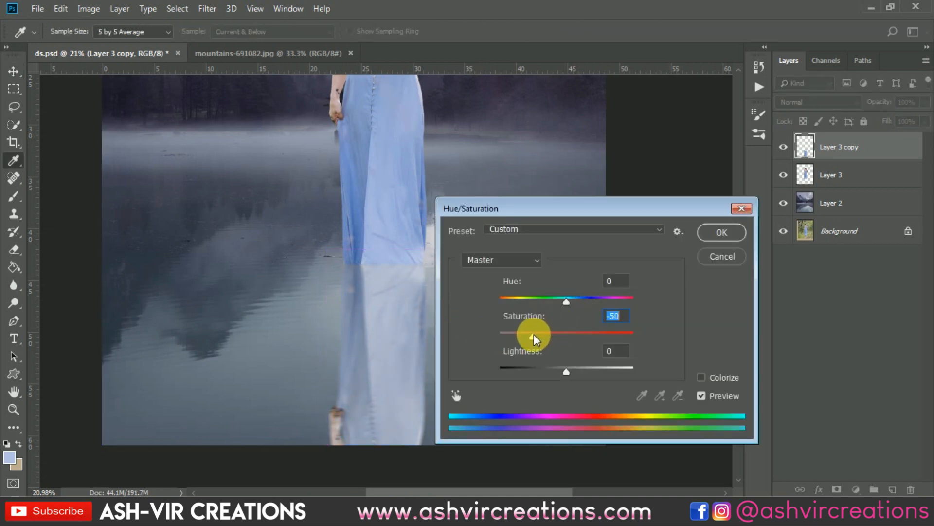
pyautogui.click(724, 237)
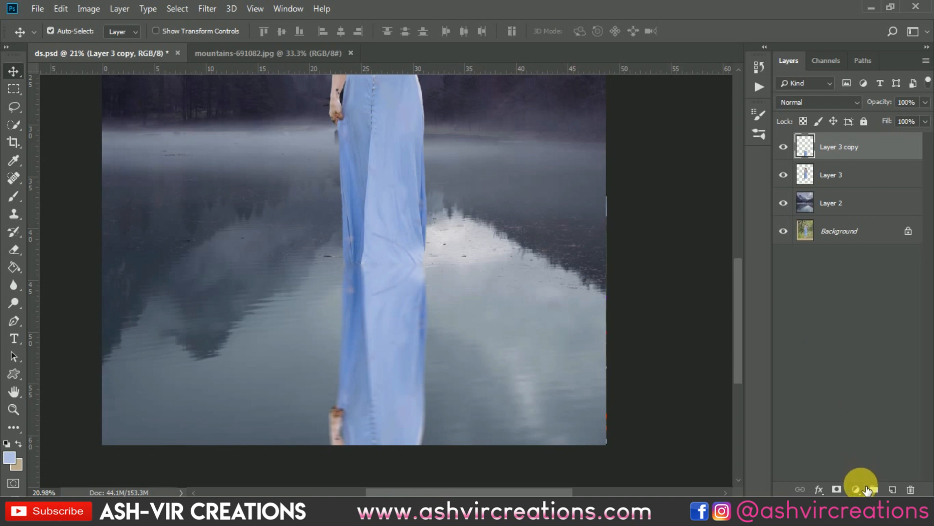
# Add a Hue/Saturation adjustment layer clipped to the reflection's Layer 3 copy and set its saturation to -10
pyautogui.click(867, 489)
pyautogui.click(849, 352)
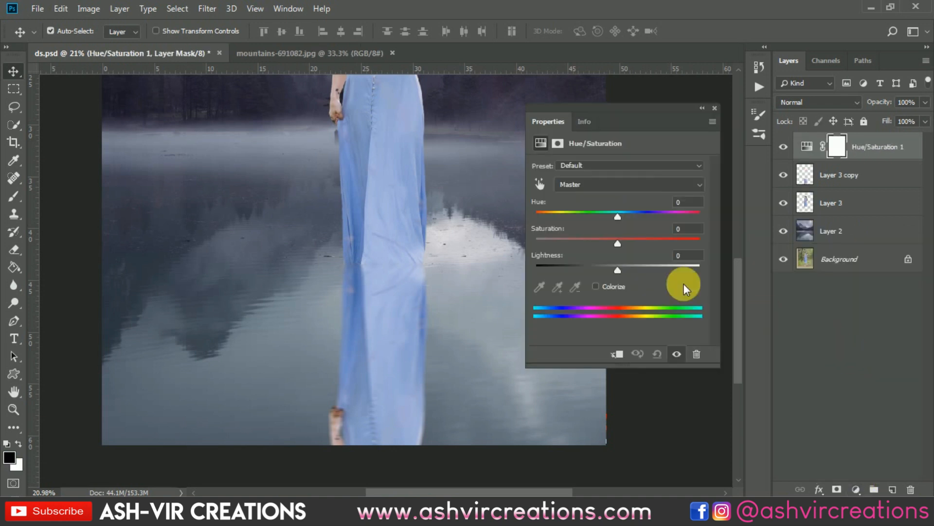
pyautogui.click(617, 354)
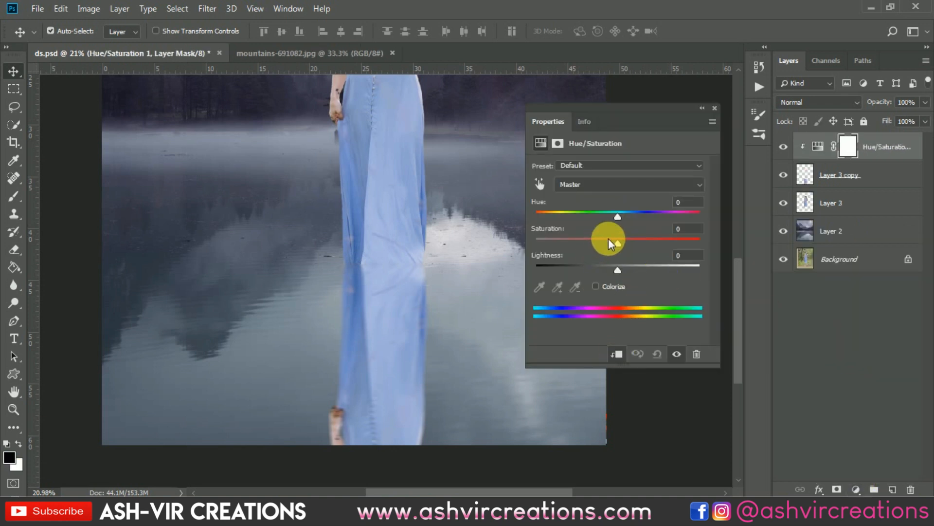
pyautogui.moveTo(610, 238)
pyautogui.mouseDown()
pyautogui.moveTo(580, 237)
pyautogui.moveTo(604, 237)
pyautogui.mouseUp()
pyautogui.click(714, 108)
pyautogui.scroll(-3, 438, 285)
pyautogui.scroll(2, 438, 285)
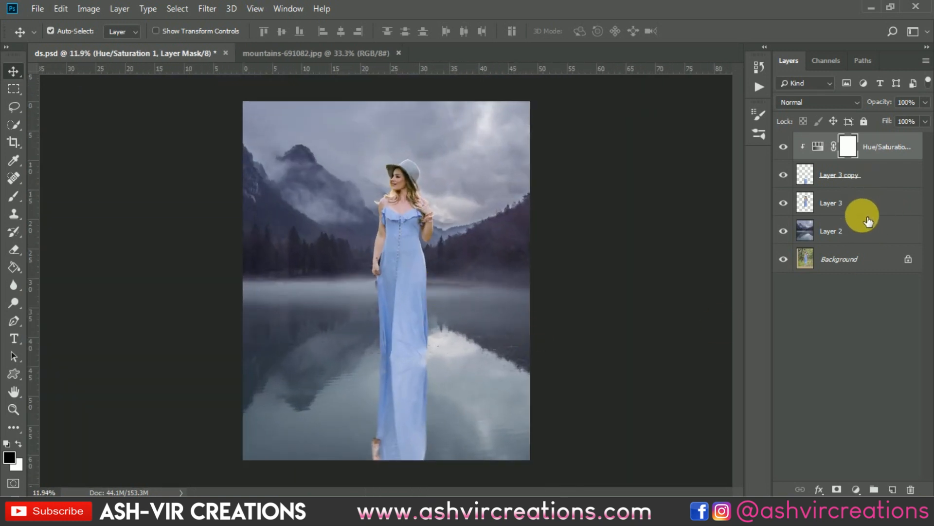
# Add a Solid Color fill layer in dark blue-grey #262931 directly above the lake background on Layer 2
pyautogui.click(857, 231)
pyautogui.click(857, 489)
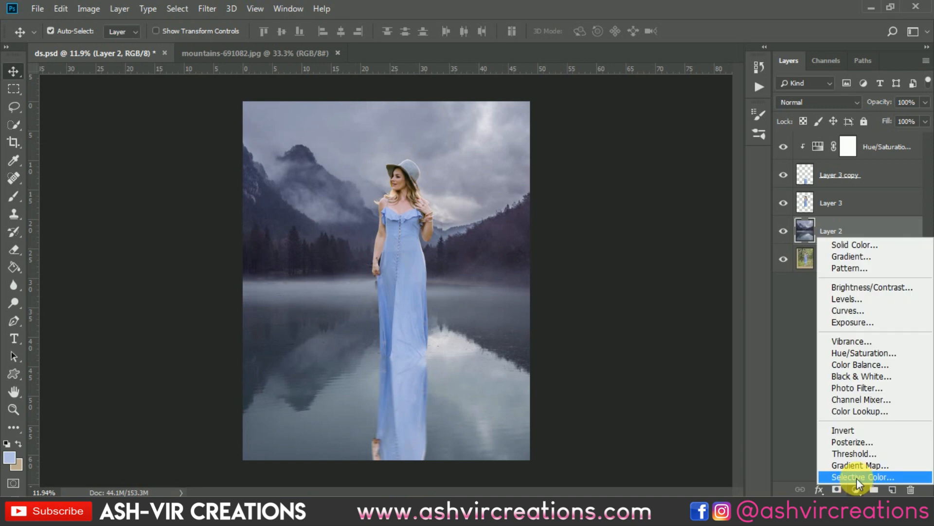
pyautogui.click(858, 245)
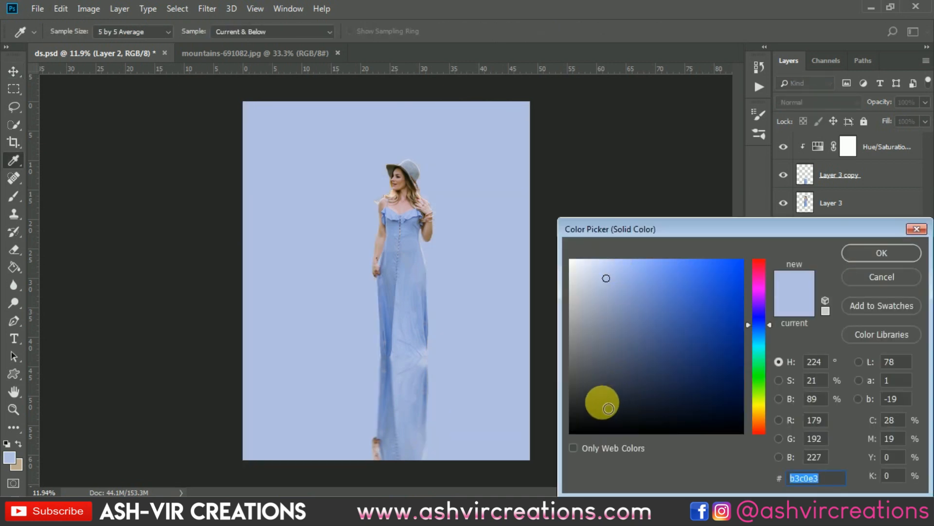
pyautogui.moveTo(600, 396)
pyautogui.mouseDown()
pyautogui.moveTo(579, 388)
pyautogui.moveTo(594, 408)
pyautogui.moveTo(611, 408)
pyautogui.mouseUp()
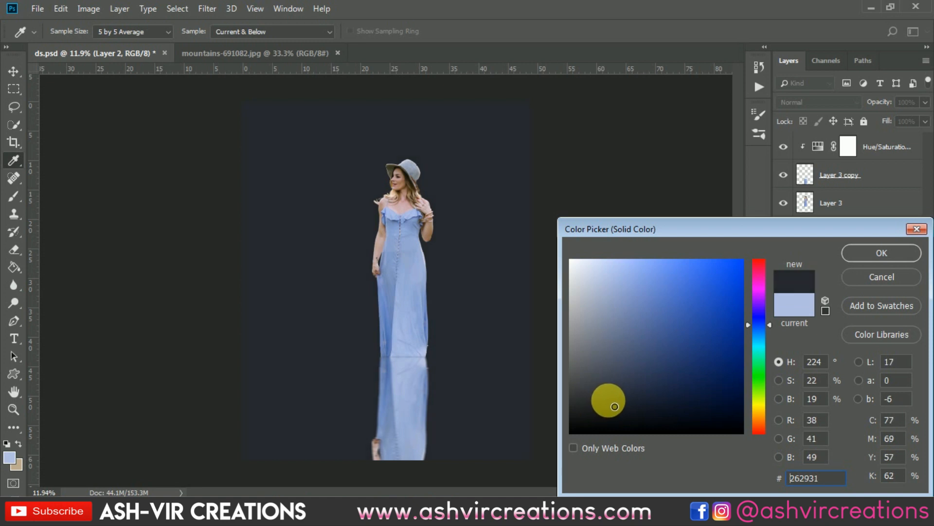
pyautogui.click(876, 251)
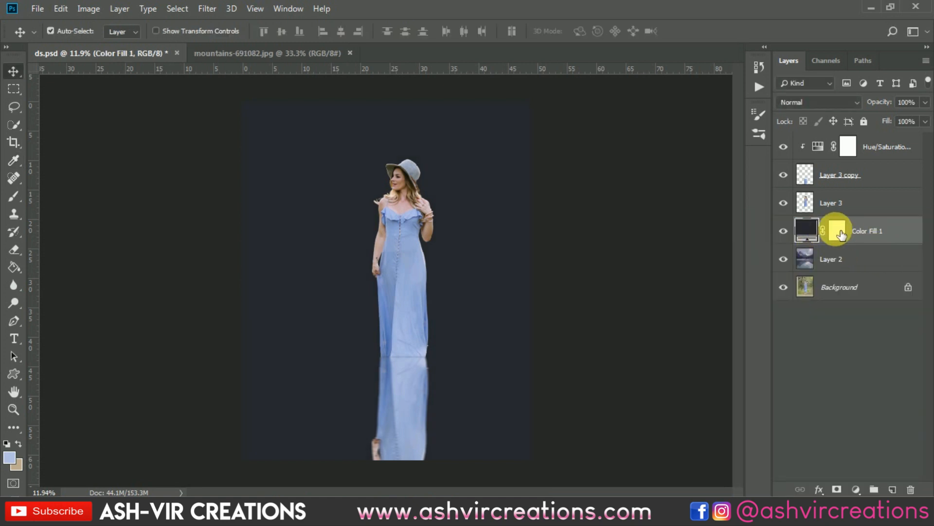
# Paint black on the color fill's mask around the woman's head with a Soft Round brush of 1900 px to reveal the landscape there
pyautogui.click(835, 234)
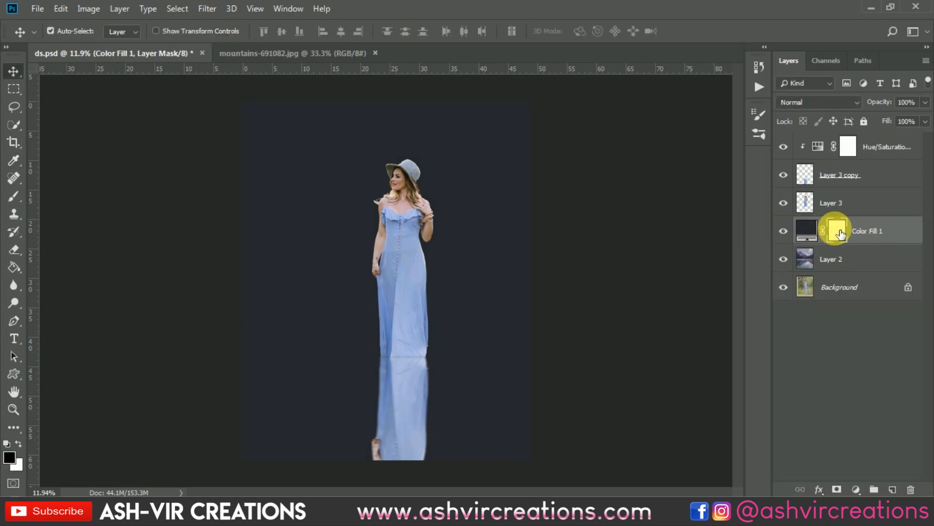
pyautogui.click(22, 195)
pyautogui.rightClick(312, 219)
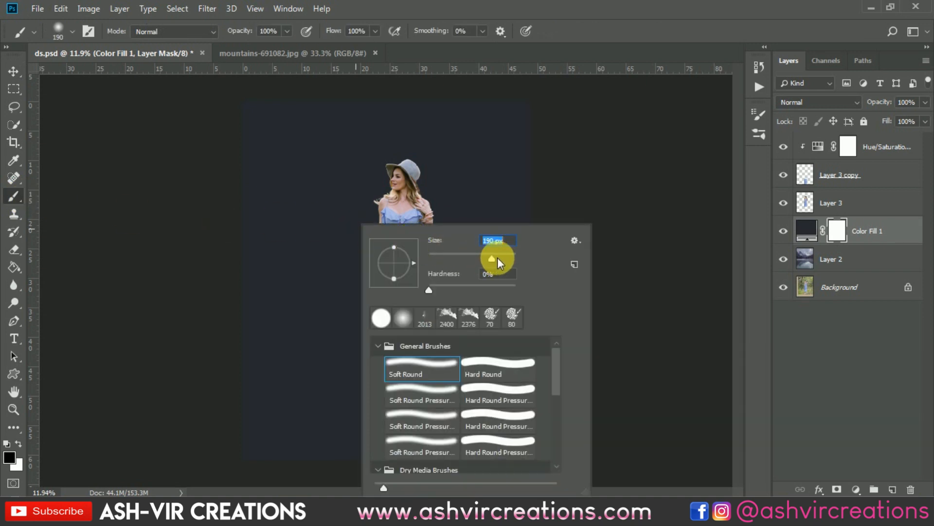
pyautogui.moveTo(498, 257); pyautogui.dragTo(501, 258)
pyautogui.doubleClick(416, 364)
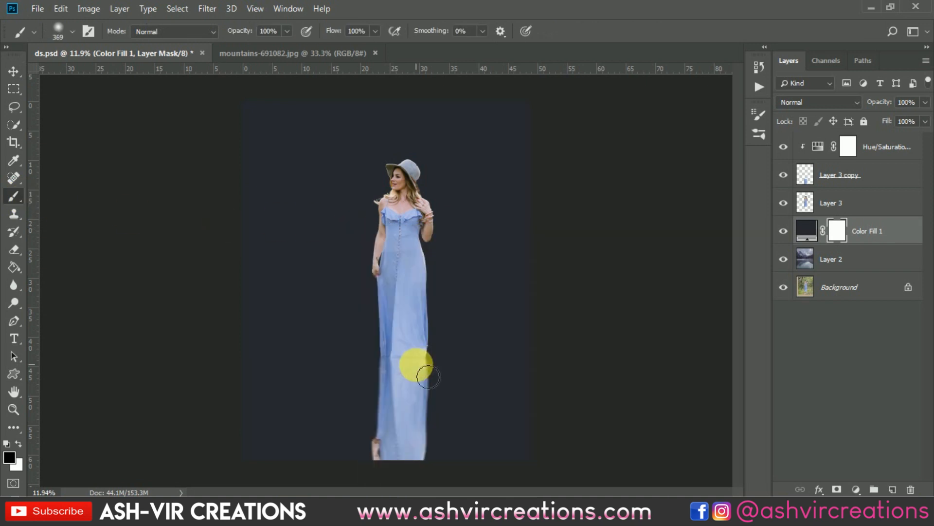
pyautogui.press(']')
pyautogui.press(']')
pyautogui.press(']')
pyautogui.press(']')
pyautogui.press(']')
pyautogui.press(']')
pyautogui.press(']')
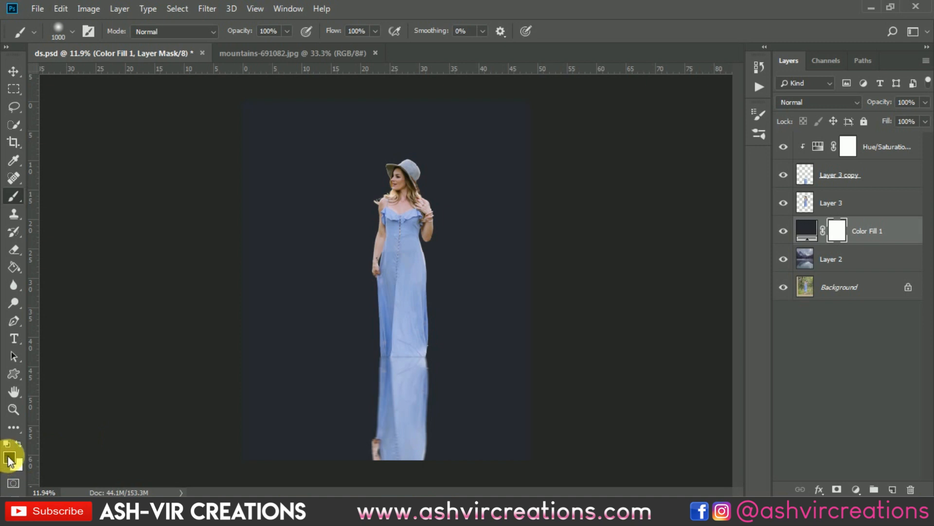
pyautogui.press(']')
pyautogui.press(']')
pyautogui.press(']')
pyautogui.press(']')
pyautogui.press(']')
pyautogui.press(']')
pyautogui.press(']')
pyautogui.press(']')
pyautogui.press(']')
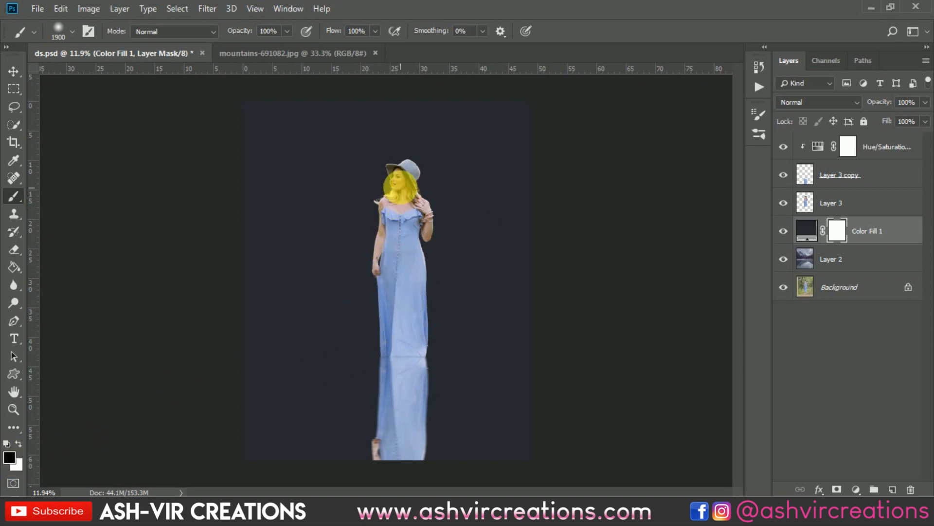
pyautogui.click(400, 188)
# Enlarge the brush to 2200 px and mask the dark fill around the woman's body down to the waterline
pyautogui.press(']')
pyautogui.press(']')
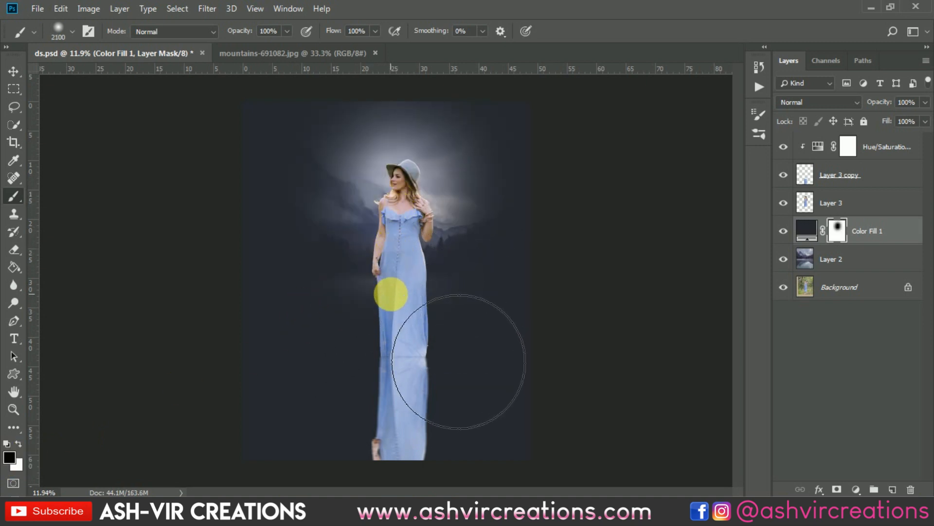
pyautogui.press(']')
pyautogui.click(397, 316)
pyautogui.moveTo(397, 275)
pyautogui.mouseDown()
pyautogui.moveTo(402, 223)
pyautogui.moveTo(386, 198)
pyautogui.mouseUp()
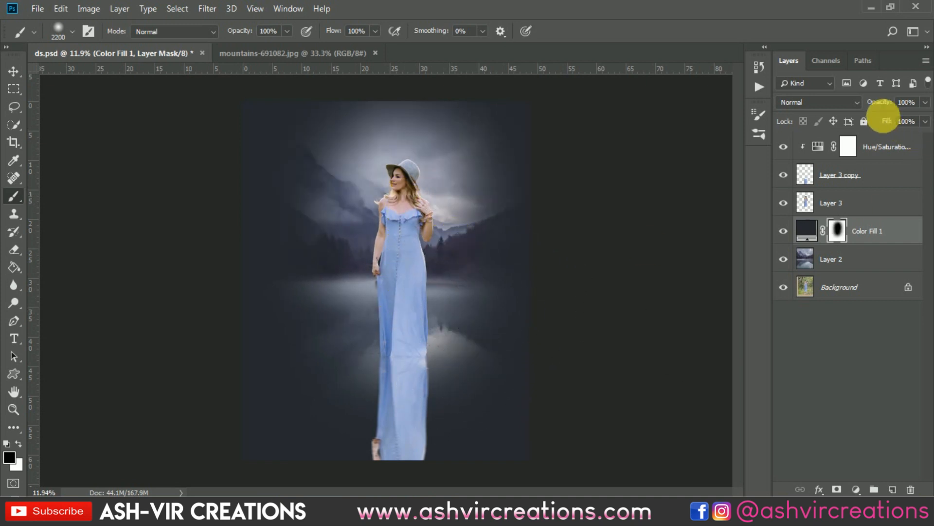
# Lower the color fill layer's opacity to 37% and set its blend mode to Multiply
pyautogui.moveTo(879, 102); pyautogui.dragTo(822, 106)
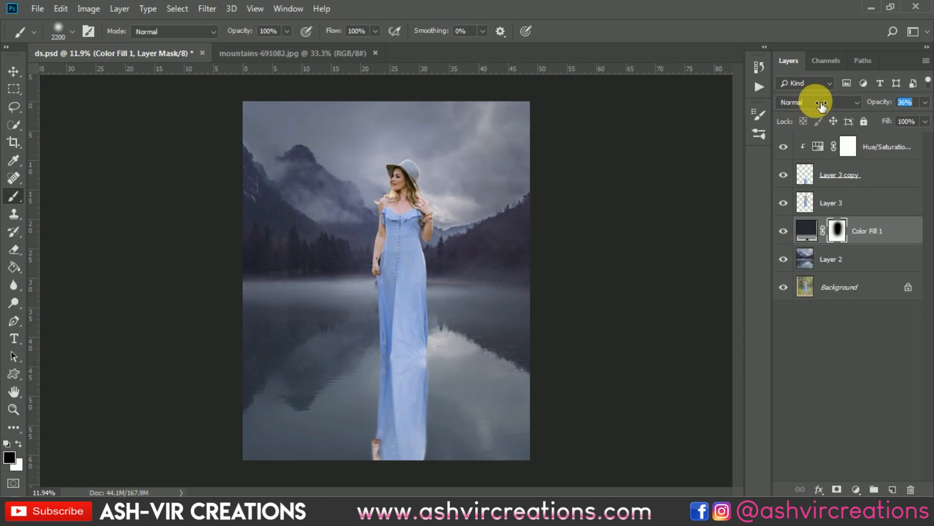
pyautogui.click(800, 101)
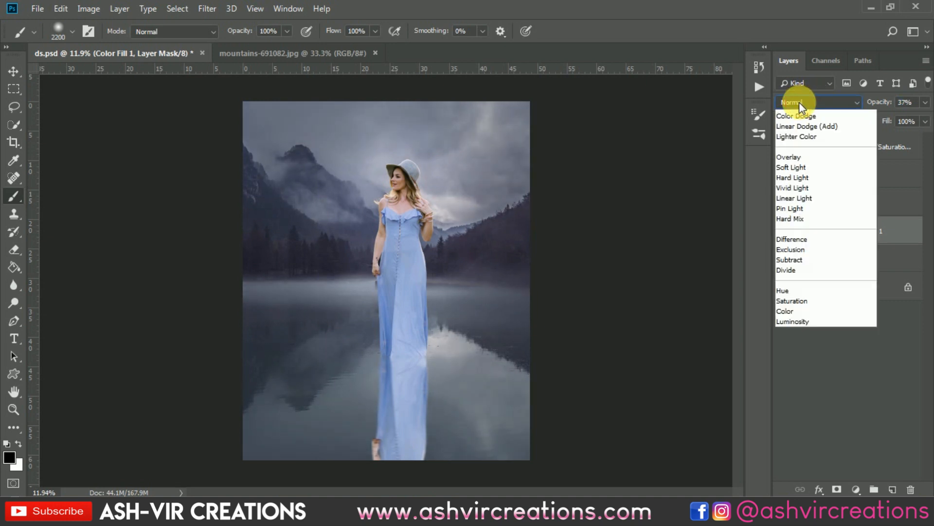
pyautogui.click(798, 160)
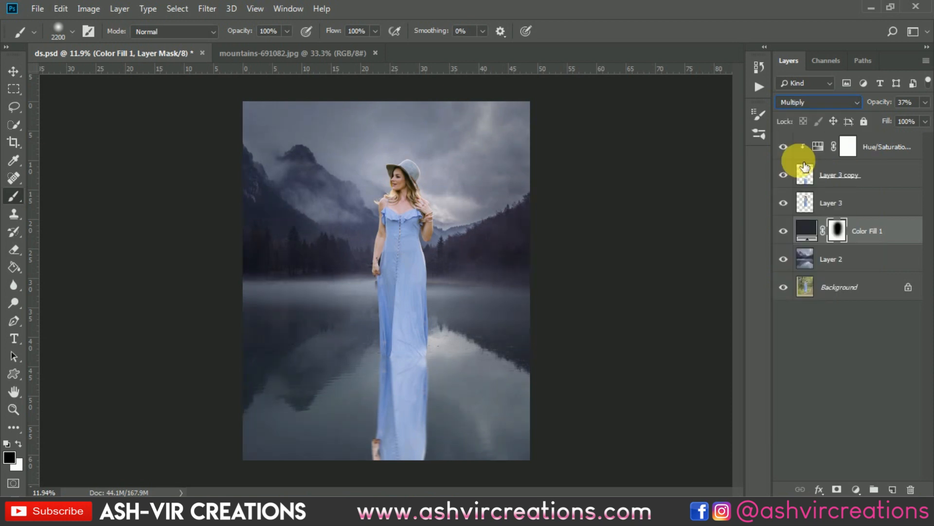
# Compare the picture with and without the dark vignette of the color fill layer
pyautogui.click(784, 231)
pyautogui.click(784, 231)
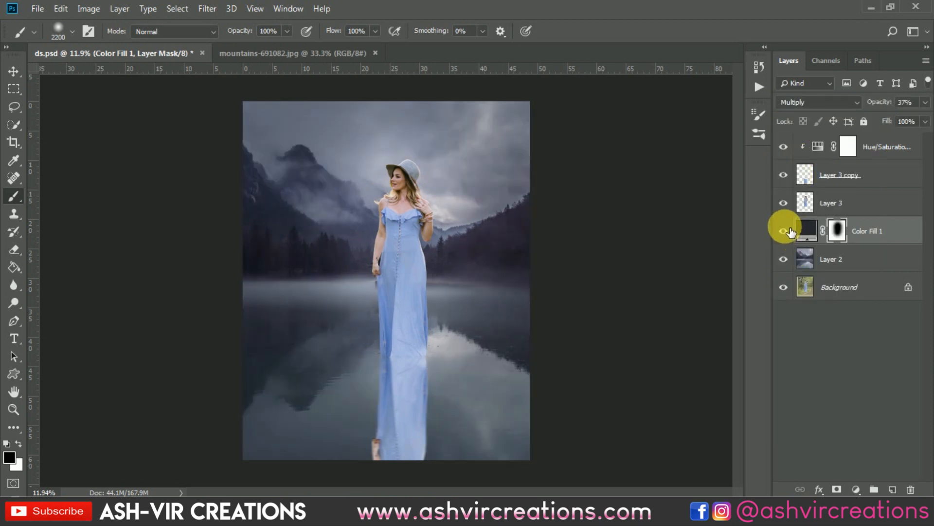
pyautogui.click(788, 230)
pyautogui.click(788, 229)
pyautogui.click(789, 231)
pyautogui.click(788, 231)
pyautogui.click(788, 230)
pyautogui.click(788, 232)
pyautogui.click(788, 231)
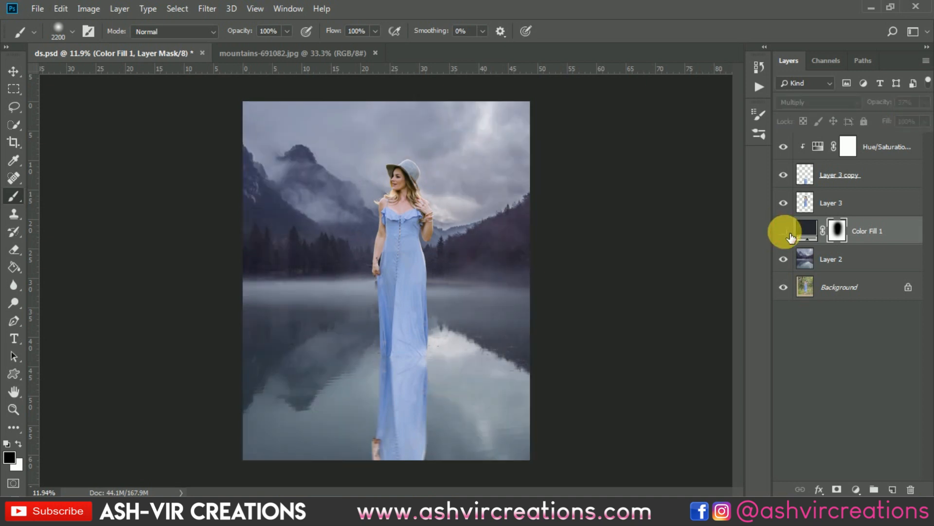
pyautogui.click(789, 233)
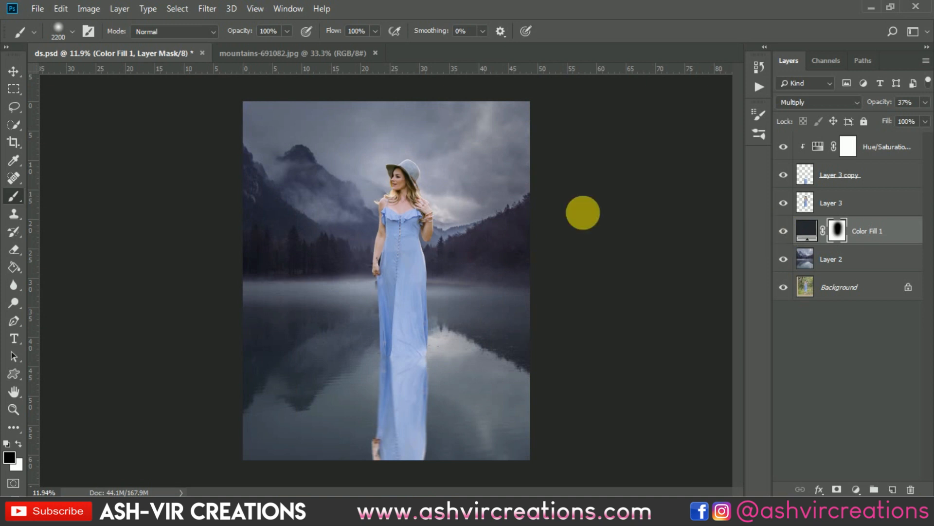
# Open the light-ray image tf.jpg and bring it into ds.psd as a layer behind the woman
pyautogui.click(14, 72)
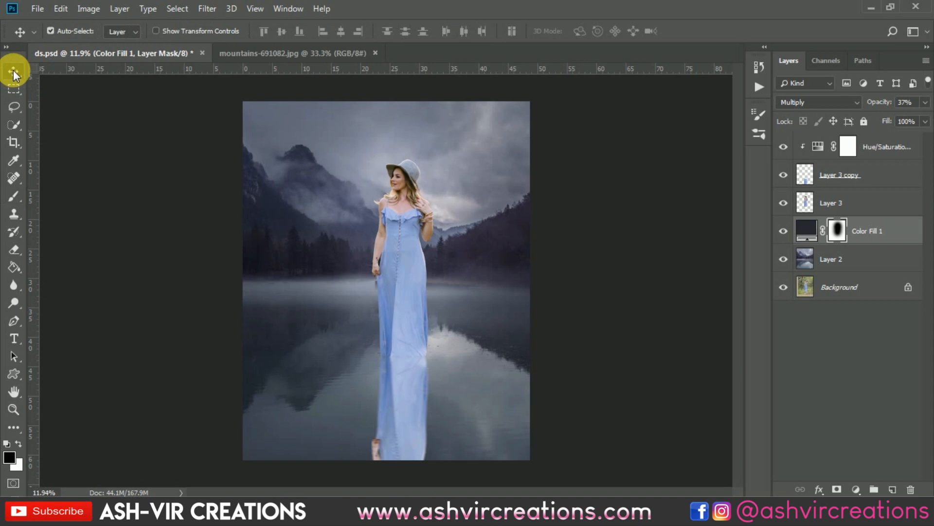
pyautogui.click(37, 9)
pyautogui.click(35, 22)
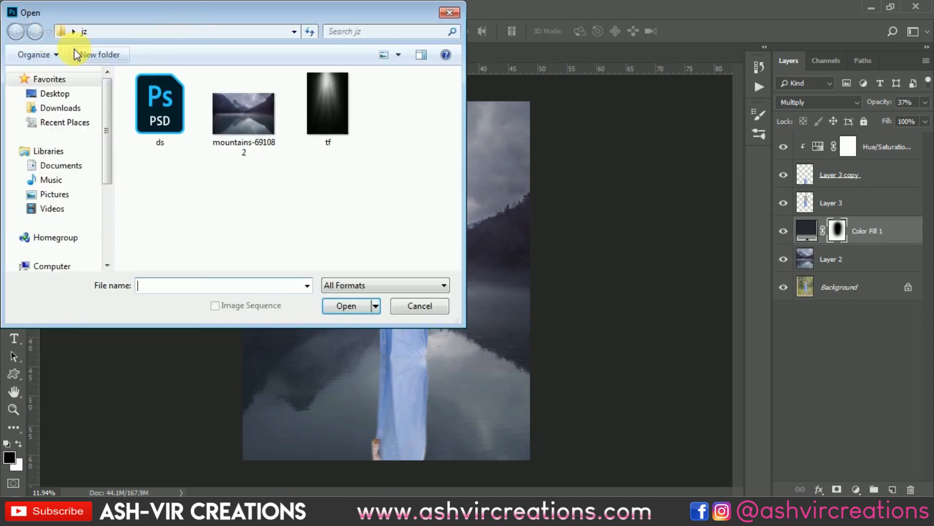
pyautogui.doubleClick(325, 108)
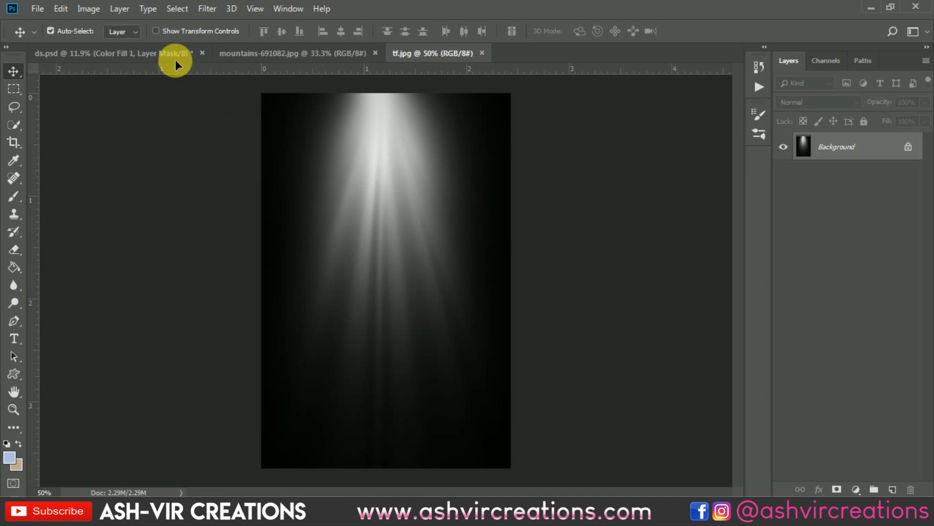
pyautogui.moveTo(175, 59); pyautogui.dragTo(424, 165)
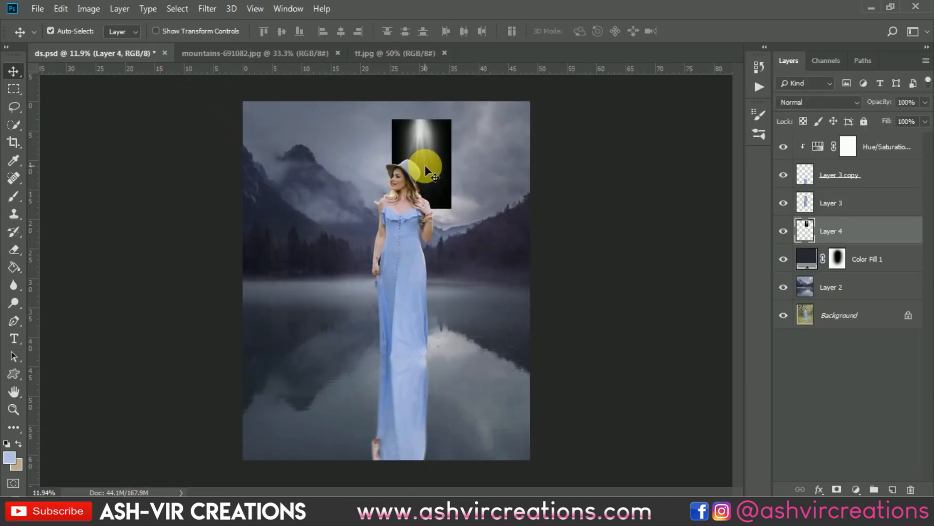
# Scale the light-ray layer to about 226% behind the woman and set its blend mode to Screen
pyautogui.hotkey('ctrl', 't')
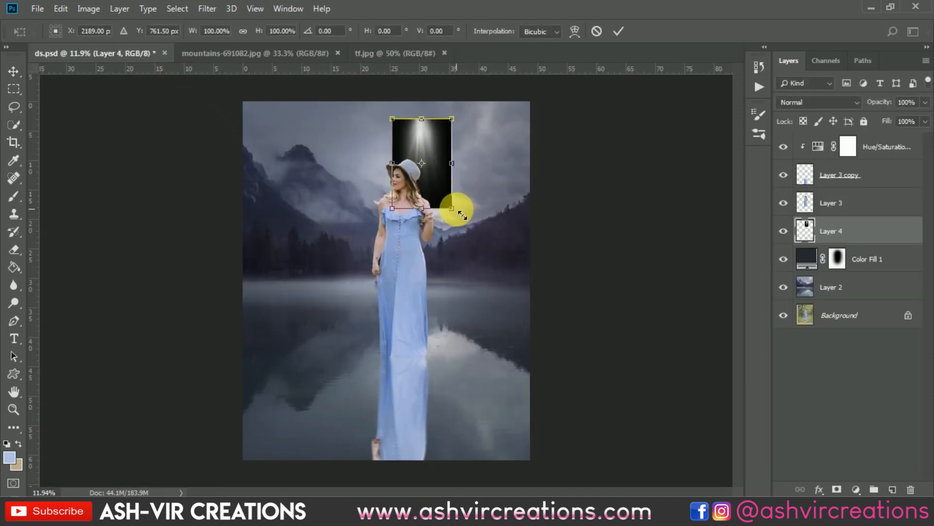
pyautogui.moveTo(461, 213); pyautogui.dragTo(504, 255)
pyautogui.moveTo(457, 146); pyautogui.dragTo(476, 217)
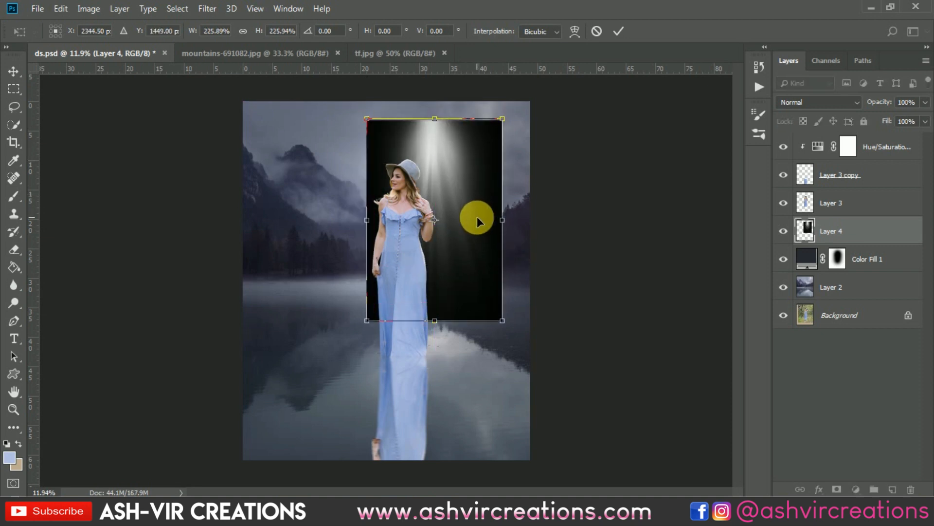
pyautogui.press('Return')
pyautogui.click(842, 100)
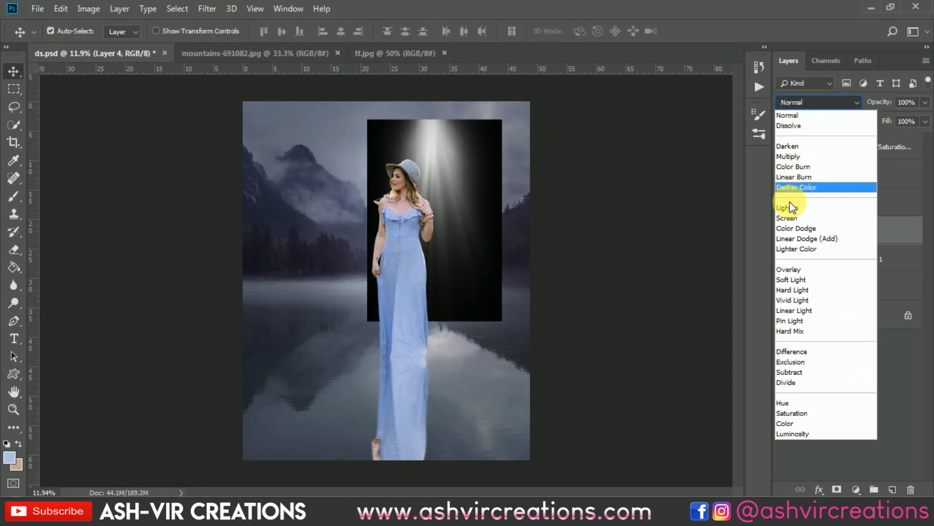
pyautogui.click(789, 211)
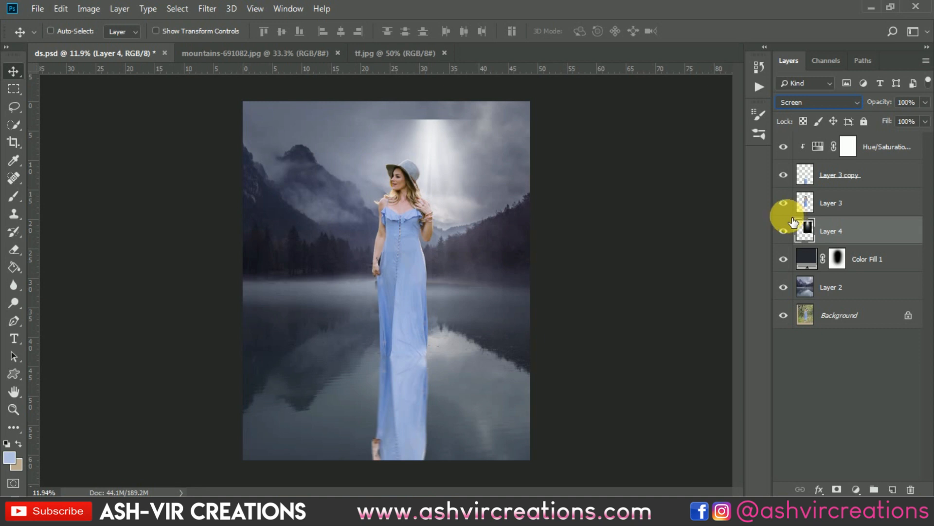
# Raise the black input level of the light-ray layer slightly with Levels
pyautogui.hotkey('ctrl', 'l')
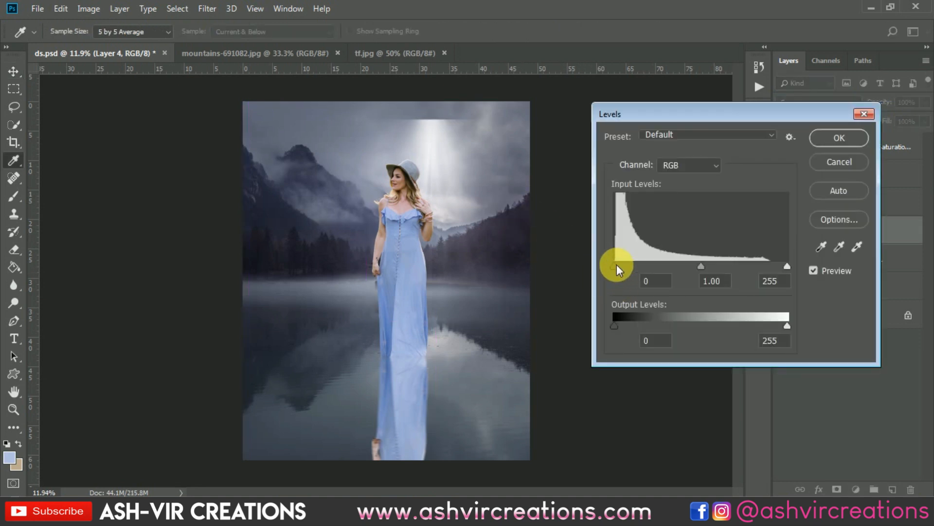
pyautogui.moveTo(615, 264); pyautogui.dragTo(620, 264)
pyautogui.click(817, 133)
pyautogui.press('v')
# Rotate the light rays 29.33° and scale them to 121.24%, so they fall from the sky's upper right corner toward the woman
pyautogui.scroll(2, 415, 194)
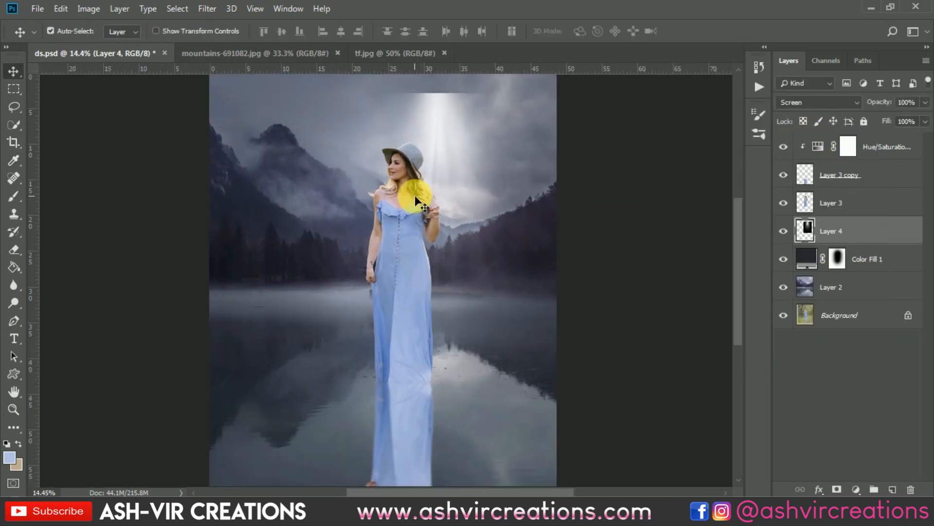
pyautogui.hotkey('ctrl', 't')
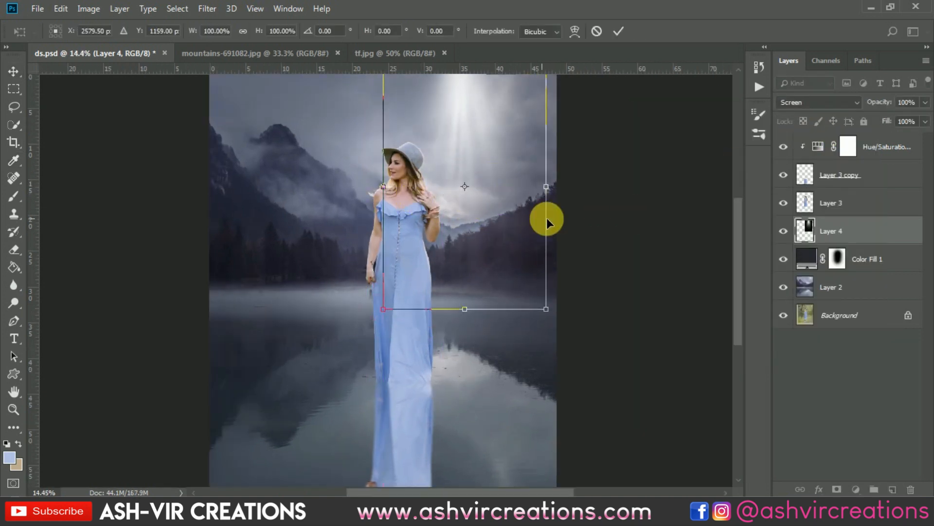
pyautogui.scroll(-2, 559, 221)
pyautogui.moveTo(574, 226); pyautogui.dragTo(557, 305)
pyautogui.moveTo(517, 265); pyautogui.dragTo(453, 167)
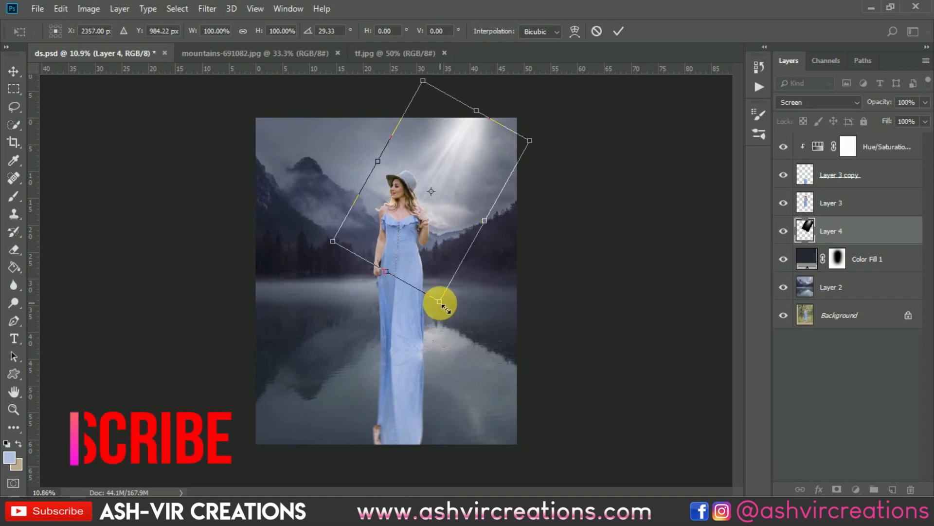
pyautogui.moveTo(532, 142); pyautogui.dragTo(552, 131)
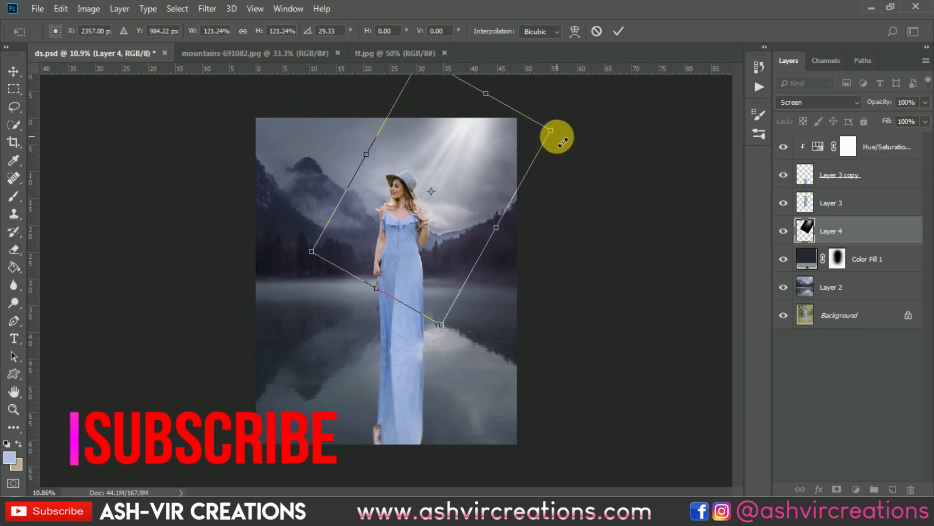
pyautogui.moveTo(476, 152); pyautogui.dragTo(483, 154)
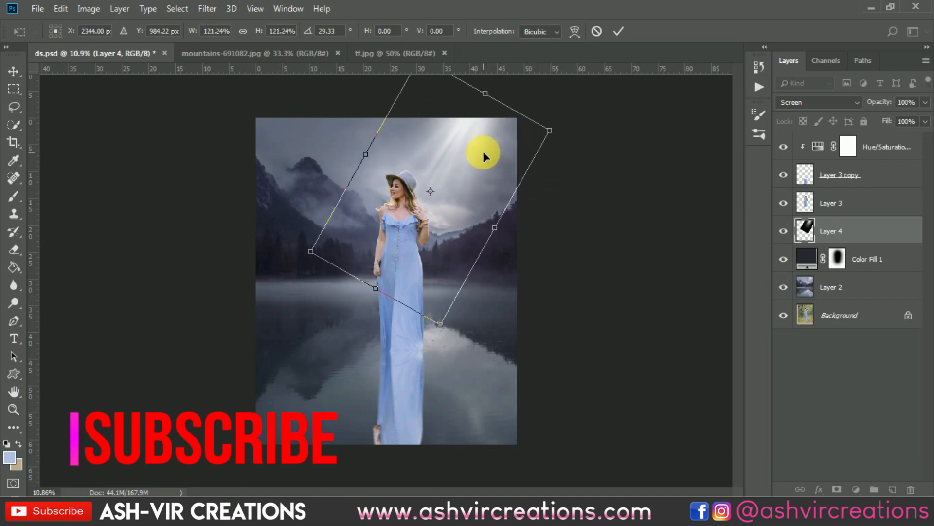
pyautogui.press('Return')
pyautogui.scroll(2, 483, 152)
pyautogui.scroll(-2, 470, 157)
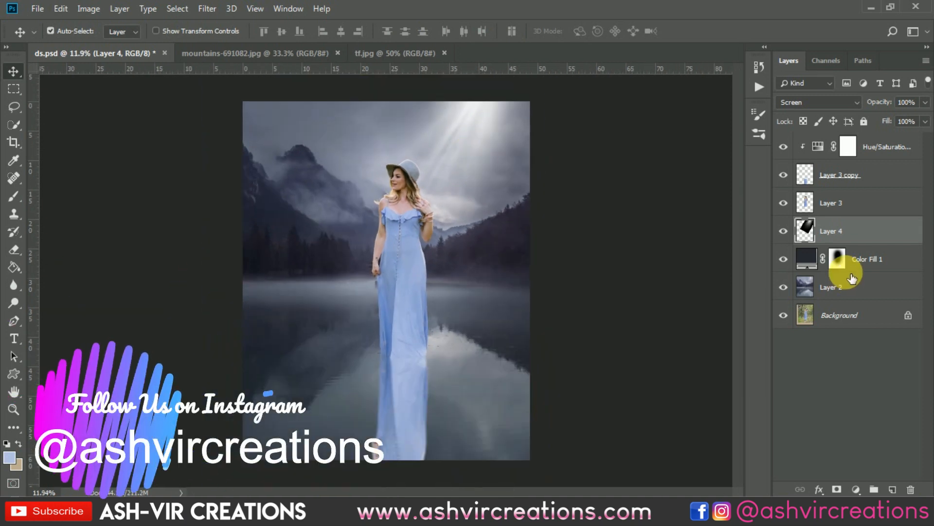
# Paint white on the color fill's mask with the 2200 px brush to darken the picture's outer areas
pyautogui.click(837, 259)
pyautogui.click(19, 200)
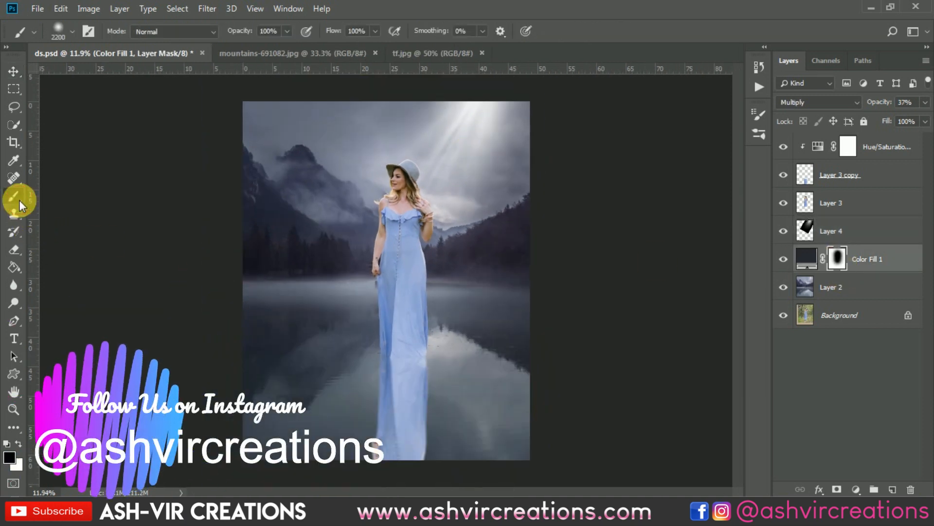
pyautogui.scroll(1, 381, 246)
pyautogui.click(18, 444)
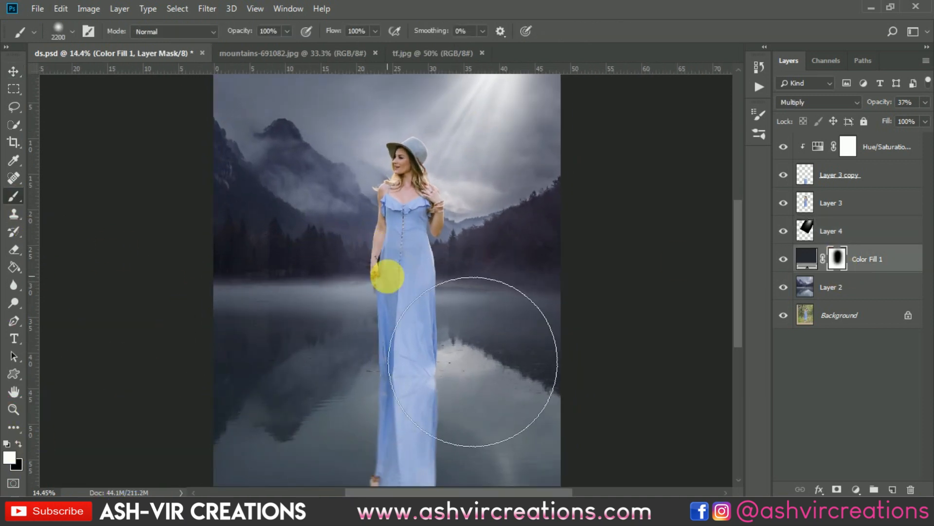
pyautogui.moveTo(427, 259); pyautogui.dragTo(386, 364)
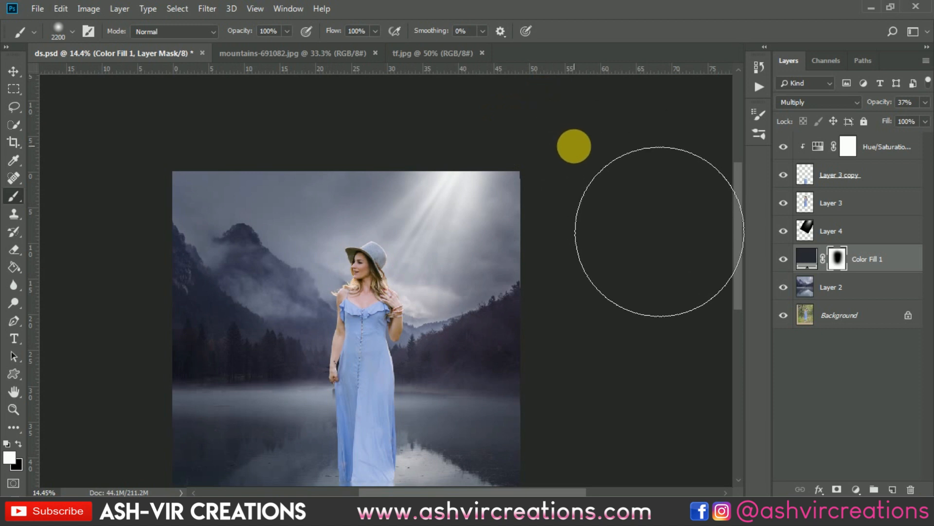
pyautogui.scroll(-2, 619, 183)
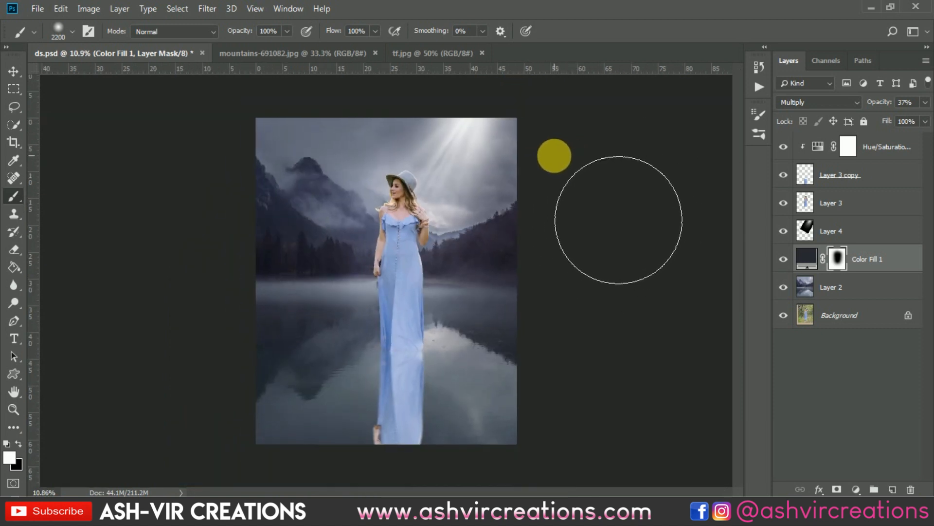
# Compare the picture with and without the light rays and inspect the woman up close
pyautogui.press('v')
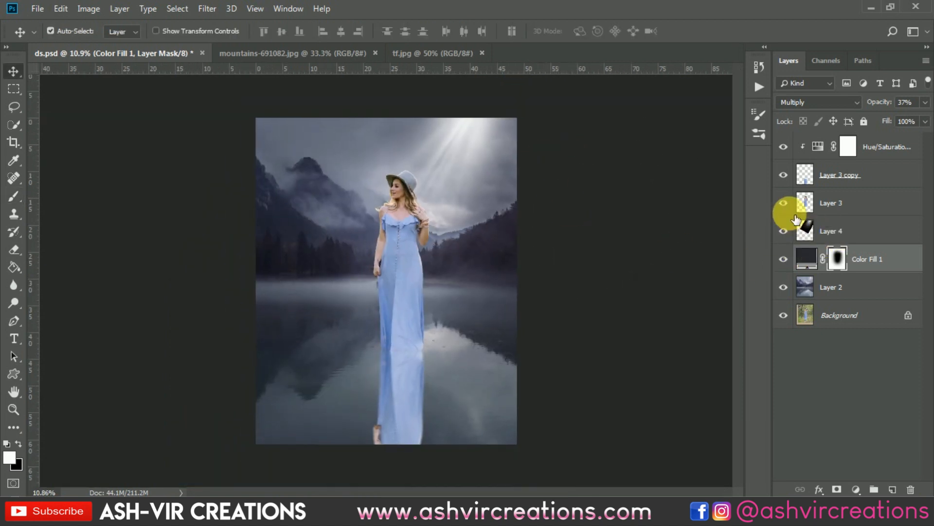
pyautogui.click(785, 230)
pyautogui.click(784, 231)
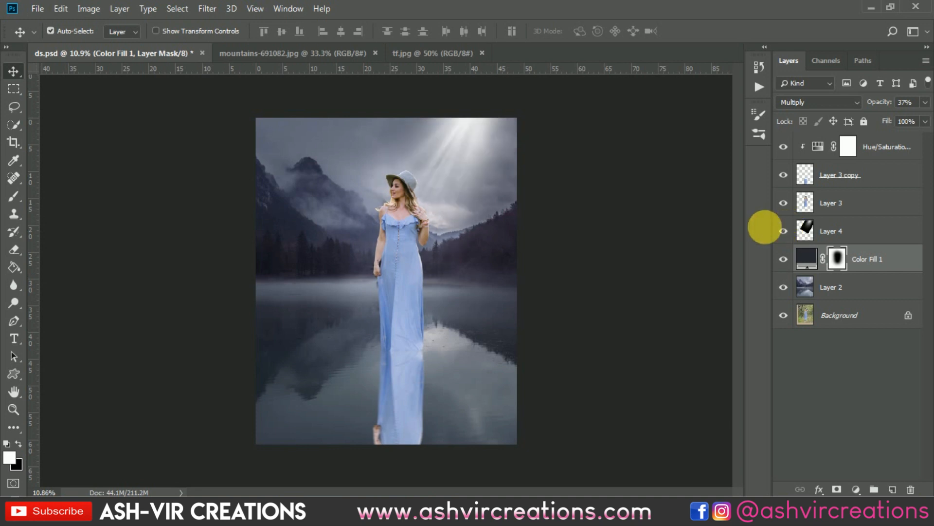
pyautogui.scroll(4, 398, 184)
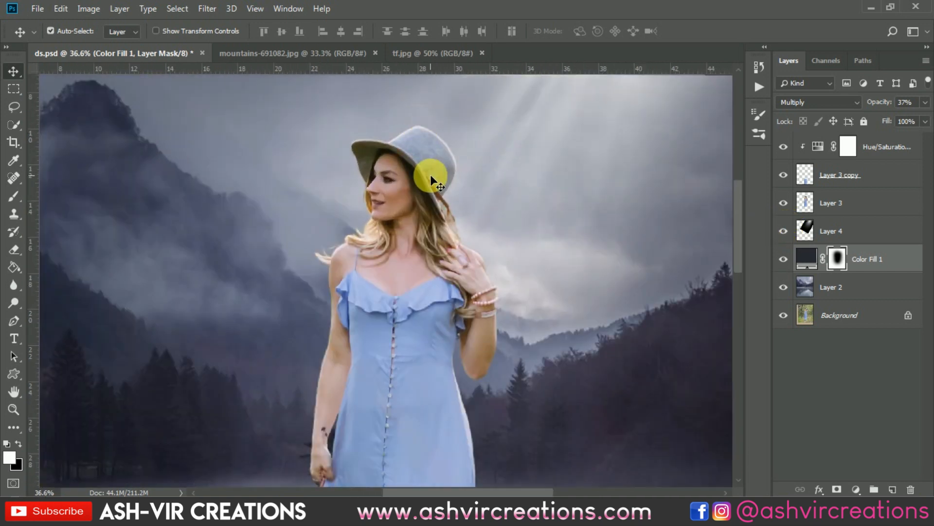
pyautogui.scroll(-5, 430, 175)
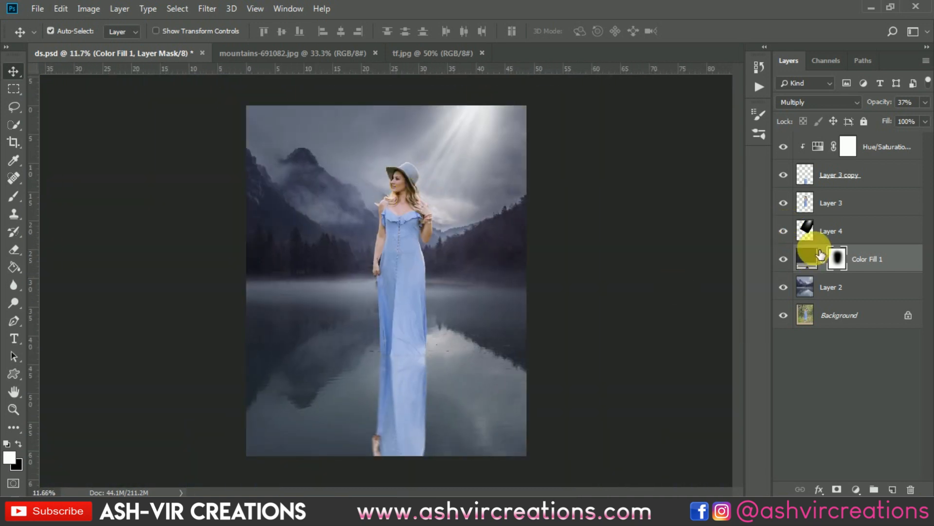
# Duplicate the light-ray layer to strengthen the beams and compare the picture with and without the copy
pyautogui.click(809, 233)
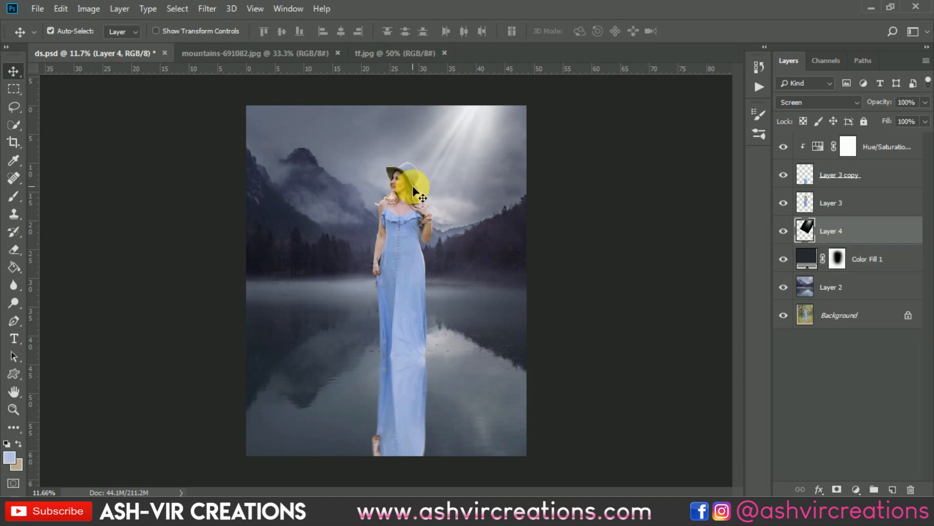
pyautogui.hotkey('ctrl', 'j')
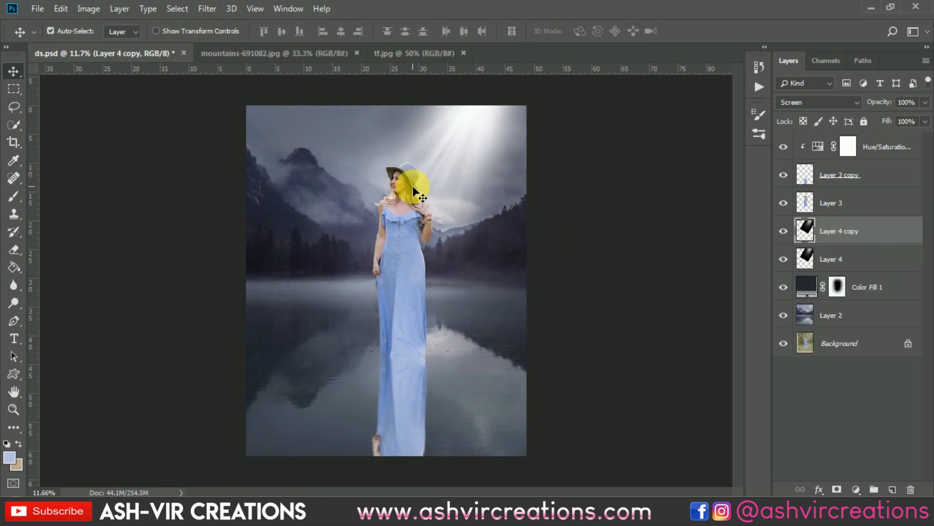
pyautogui.click(783, 231)
pyautogui.click(785, 232)
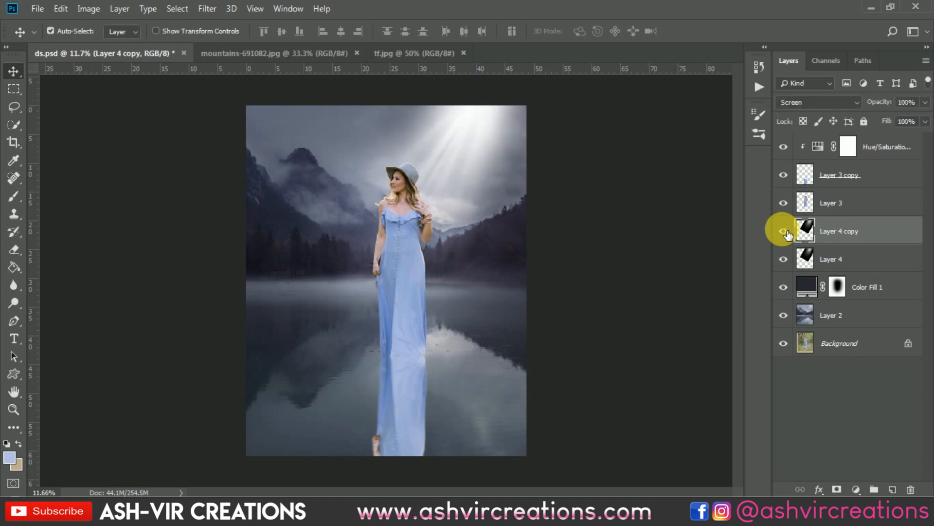
pyautogui.click(784, 232)
pyautogui.click(784, 231)
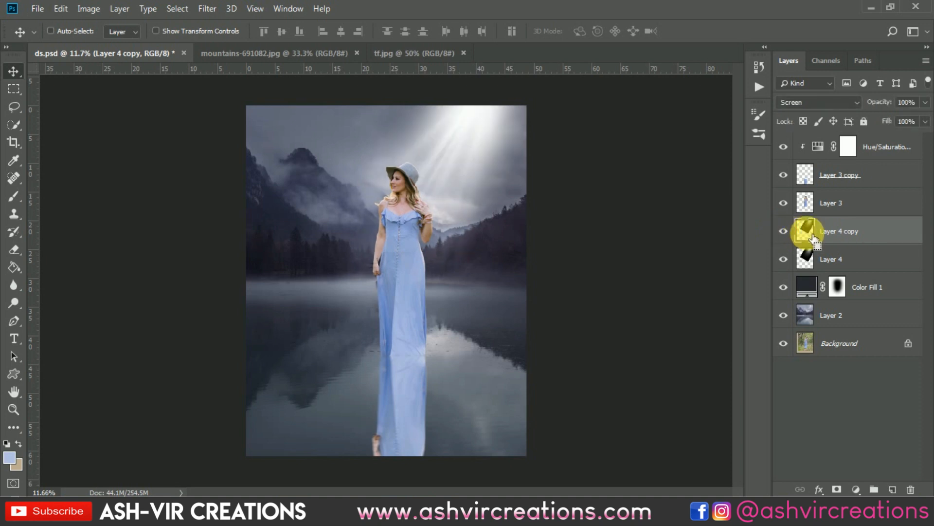
# Duplicate the light rays again, flip the copy vertically and move it down onto the water as a reflection
pyautogui.hotkey('ctrl', 'j')
pyautogui.scroll(-3, 577, 223)
pyautogui.scroll(2, 578, 223)
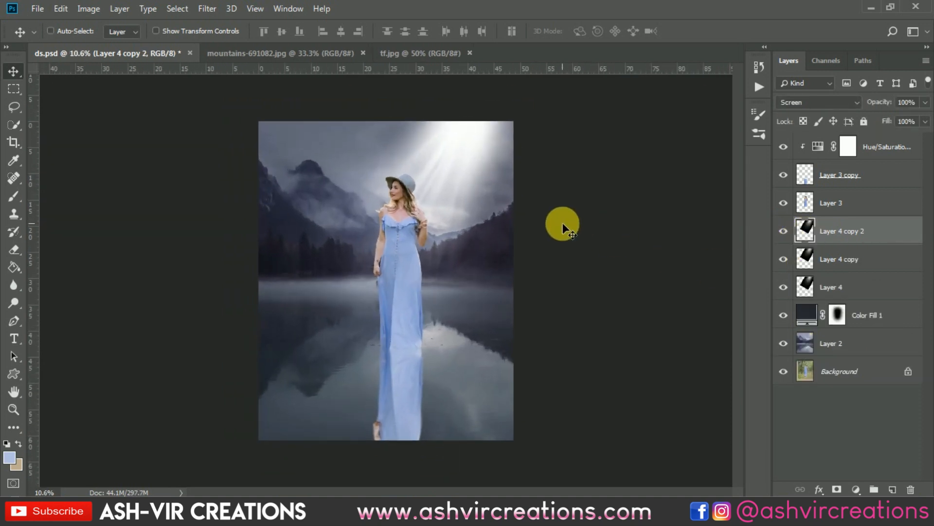
pyautogui.hotkey('ctrl', 't')
pyautogui.rightClick(470, 186)
pyautogui.click(515, 350)
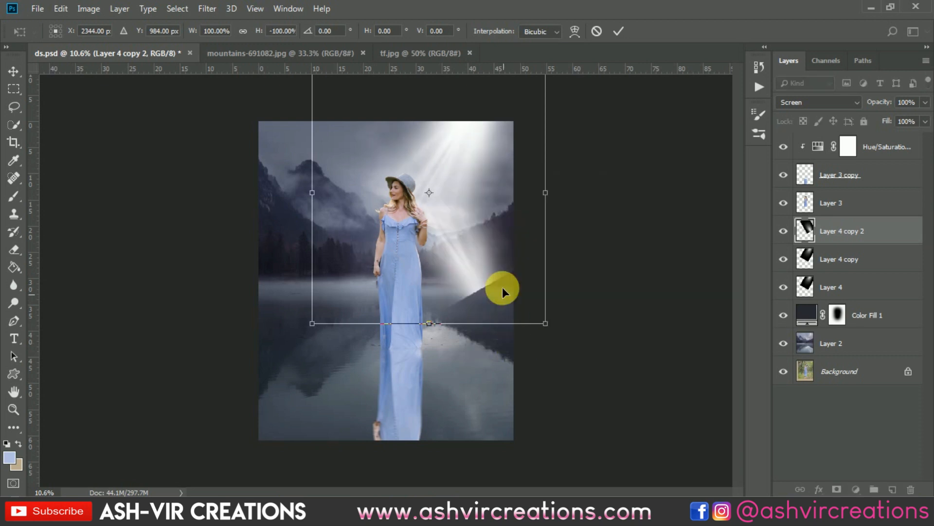
pyautogui.moveTo(463, 187); pyautogui.dragTo(448, 356)
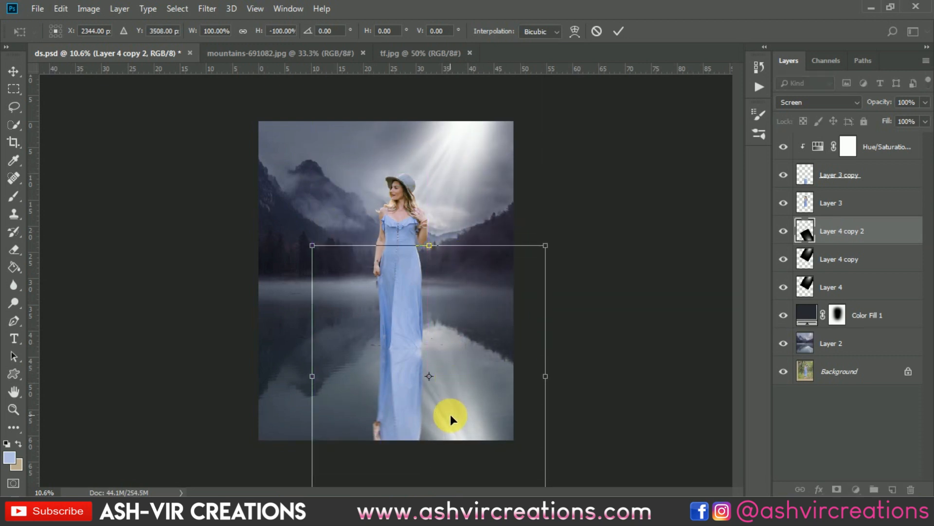
pyautogui.press('Return')
# Apply the last-used Motion Blur filter twice to the flipped light-ray reflection on the water
pyautogui.scroll(5, 458, 416)
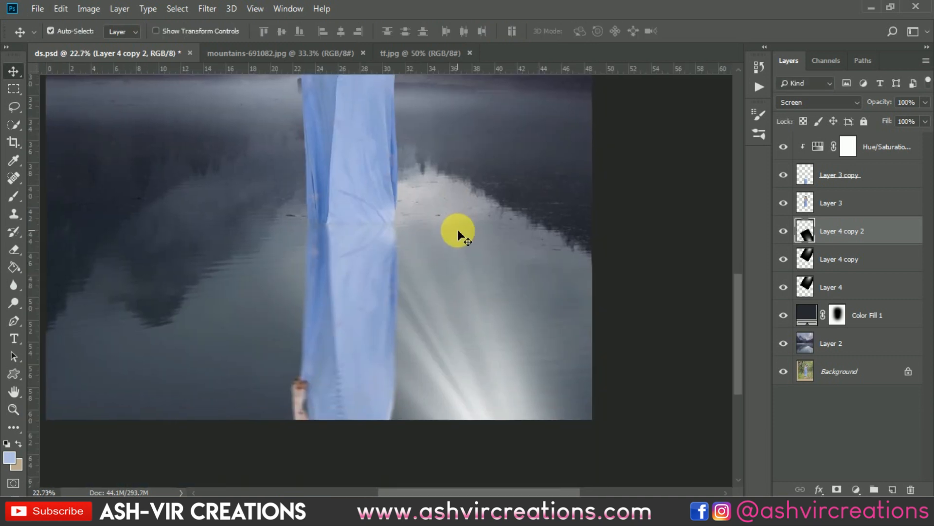
pyautogui.scroll(-2, 447, 335)
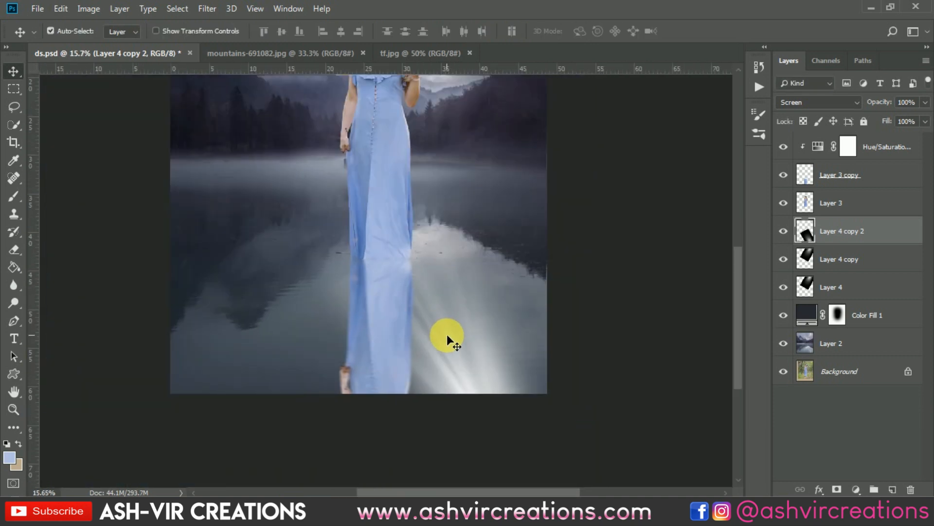
pyautogui.click(200, 9)
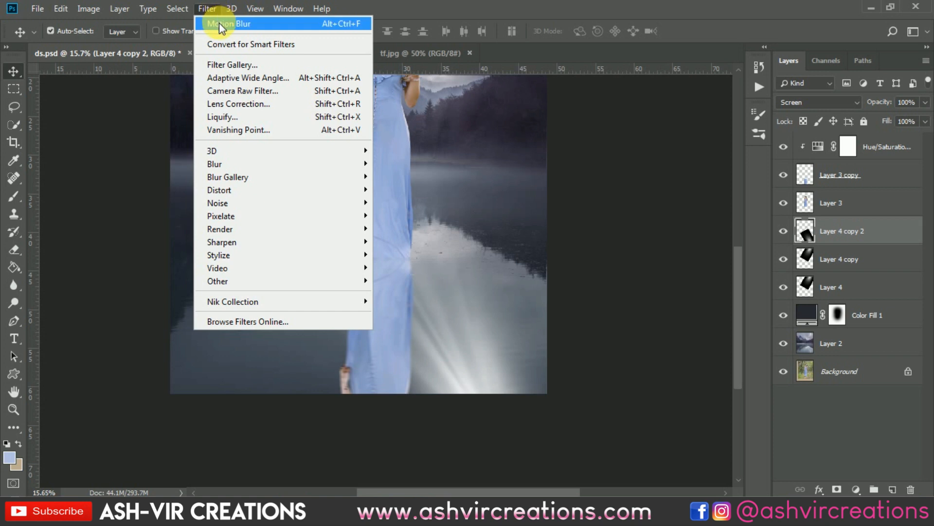
pyautogui.click(219, 23)
pyautogui.scroll(2, 460, 392)
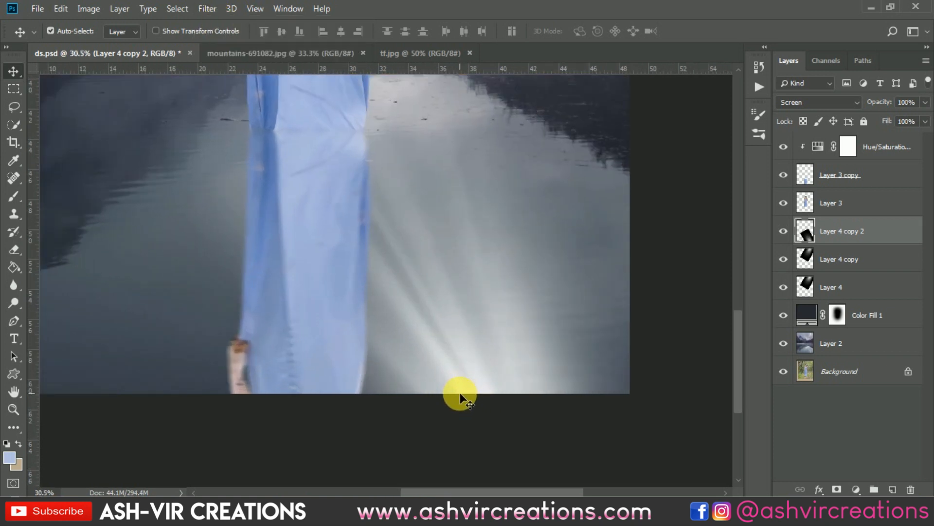
pyautogui.click(206, 9)
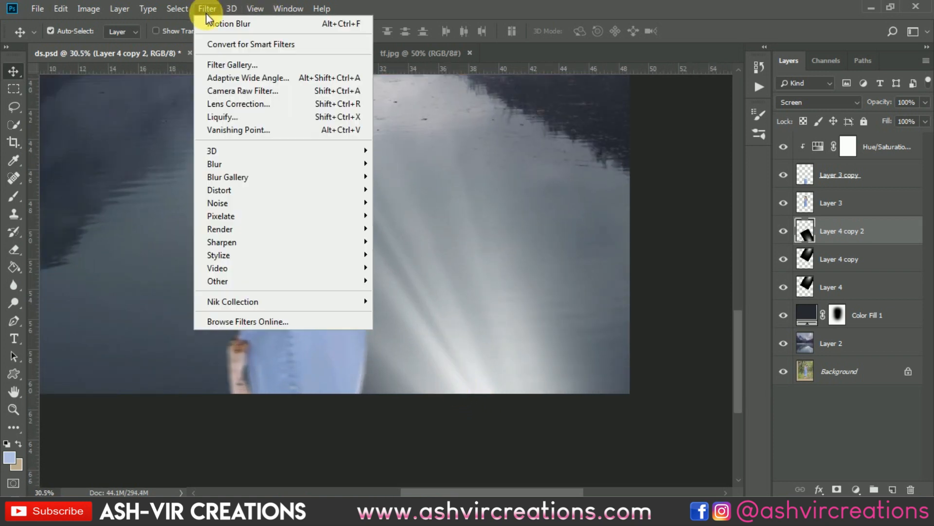
pyautogui.click(208, 18)
pyautogui.scroll(-3, 439, 266)
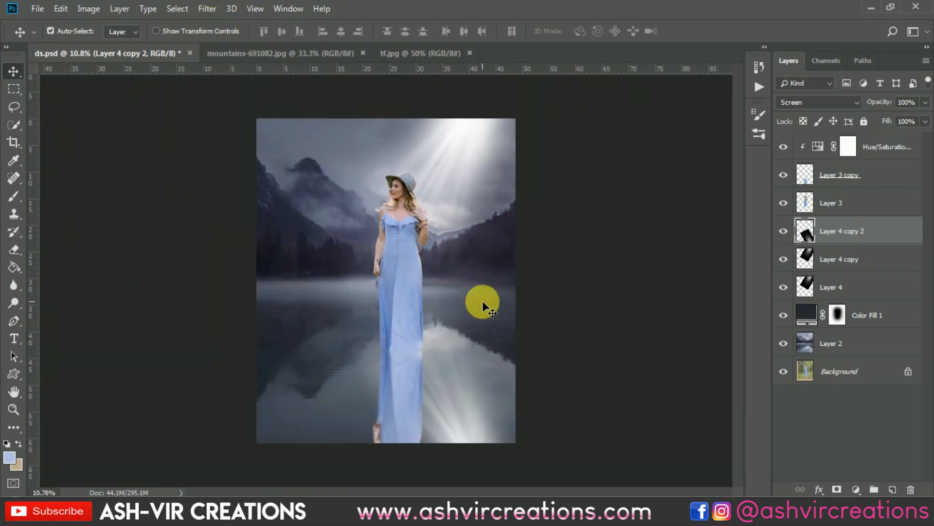
# Lower the opacity of the light-ray reflection layer to 61% and compare the picture with and without it
pyautogui.click(785, 231)
pyautogui.click(786, 231)
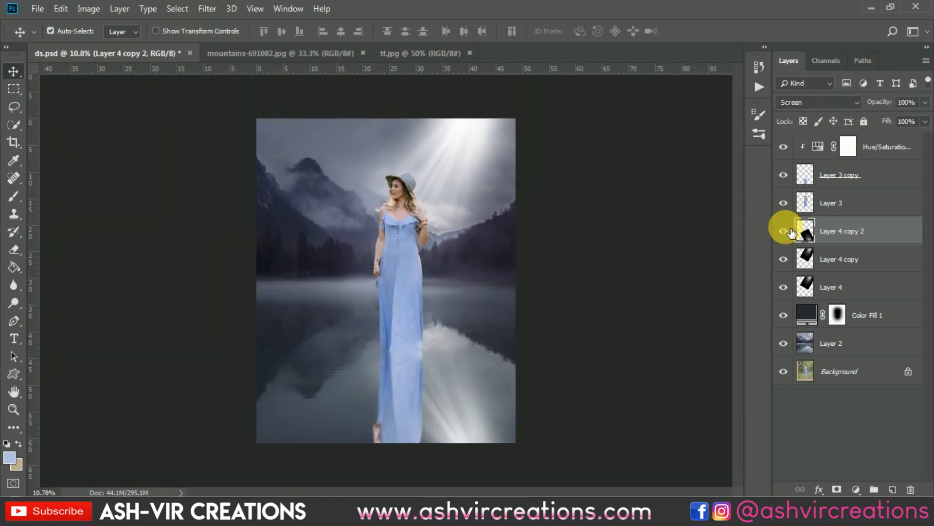
pyautogui.click(789, 232)
pyautogui.click(789, 232)
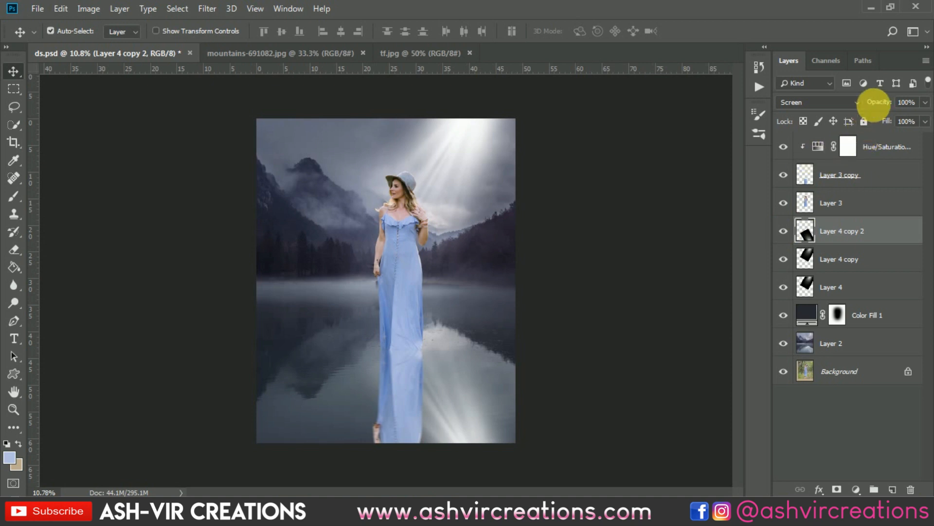
pyautogui.moveTo(874, 102); pyautogui.dragTo(855, 111)
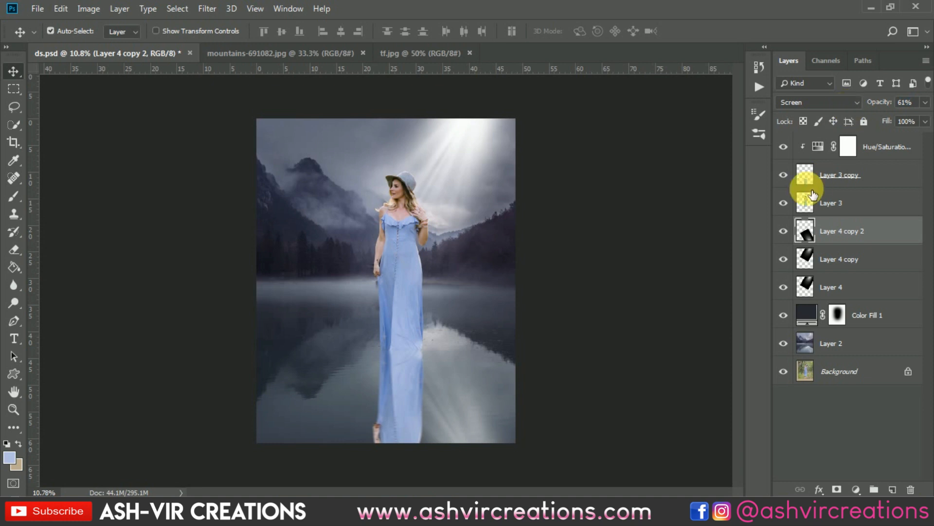
pyautogui.click(783, 231)
pyautogui.click(784, 230)
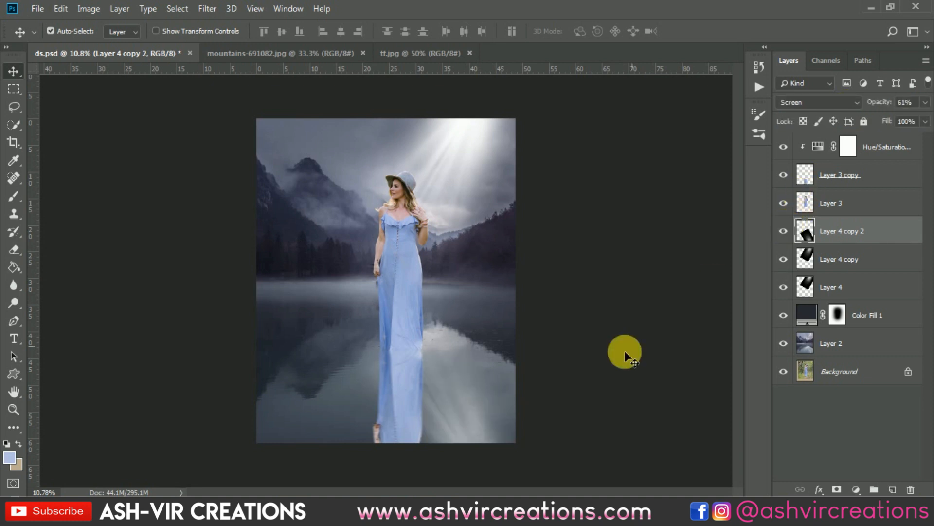
# Inspect the water up close with the light-ray reflection hidden and shown
pyautogui.scroll(4, 517, 372)
pyautogui.moveTo(581, 271); pyautogui.dragTo(606, 170)
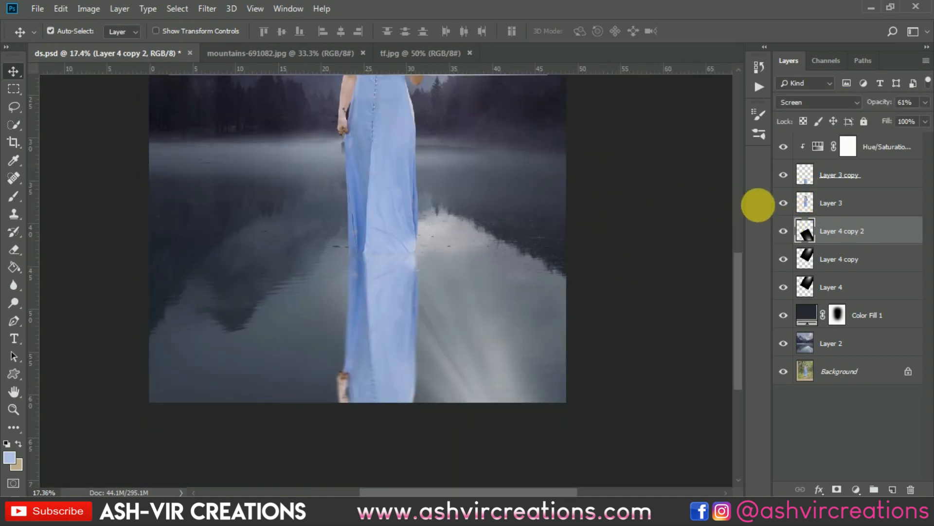
pyautogui.click(784, 231)
pyautogui.click(784, 231)
pyautogui.click(784, 231)
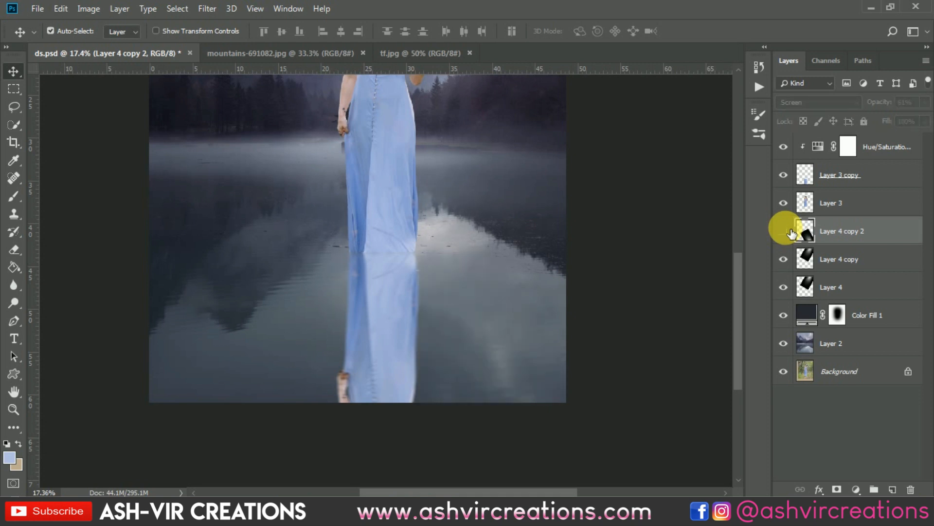
pyautogui.click(784, 230)
pyautogui.click(784, 230)
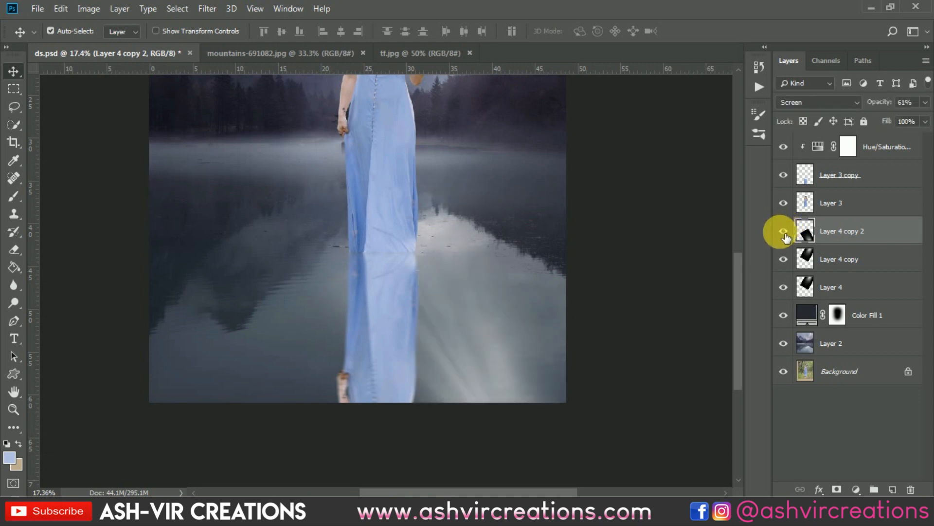
pyautogui.click(783, 231)
pyautogui.click(783, 231)
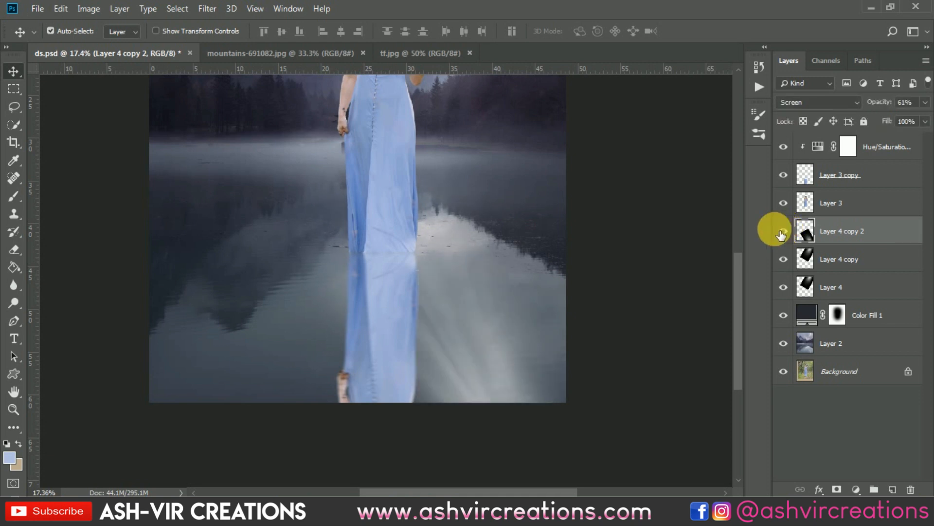
# Raise the opacity of the dark color fill layer to about 53%
pyautogui.click(810, 314)
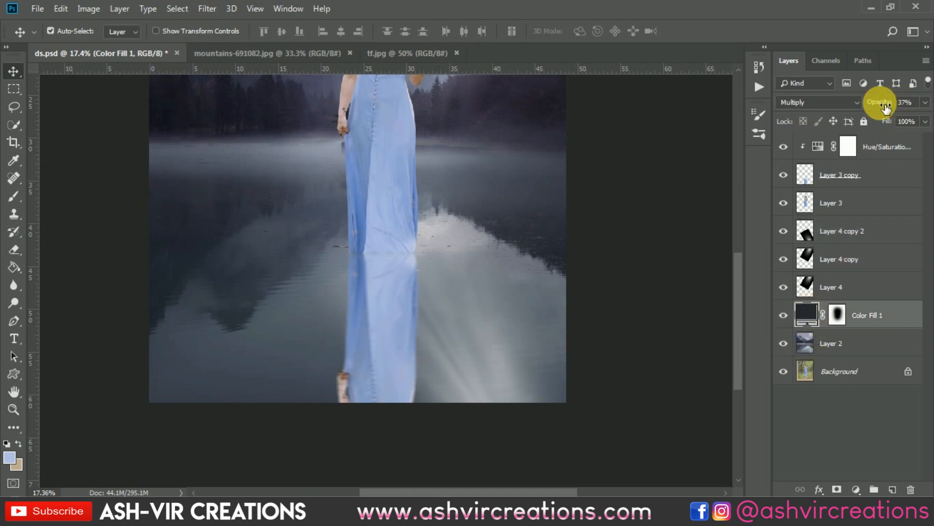
pyautogui.moveTo(884, 107); pyautogui.dragTo(885, 108)
pyautogui.hotkey('ctrl', '0')
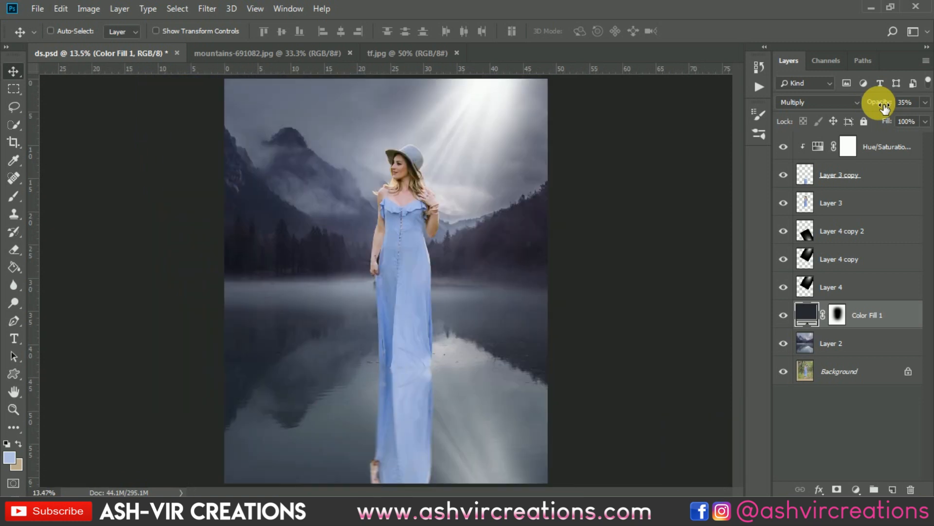
pyautogui.moveTo(871, 96); pyautogui.dragTo(834, 113)
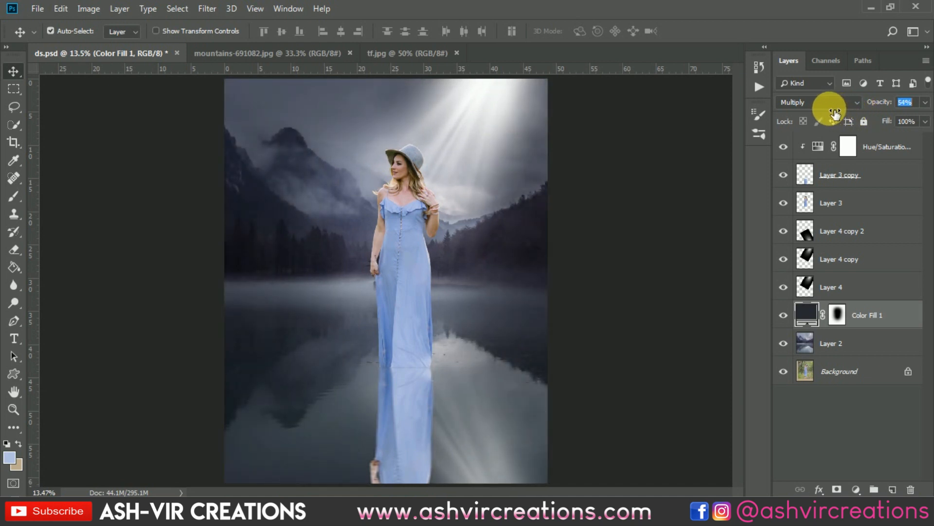
# Add a Color Lookup adjustment above all layers with the 3DLUT file AVC-Cinematic Film-a7.cube
pyautogui.click(879, 145)
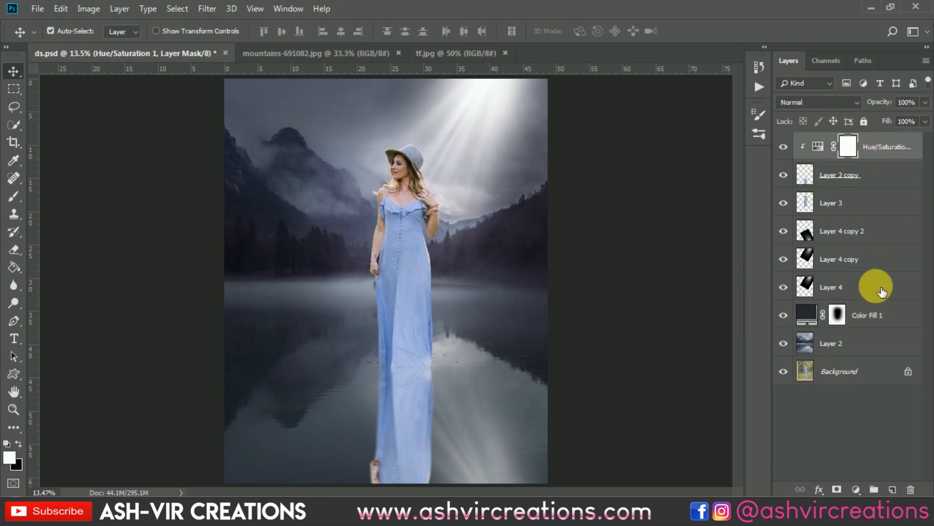
pyautogui.click(856, 488)
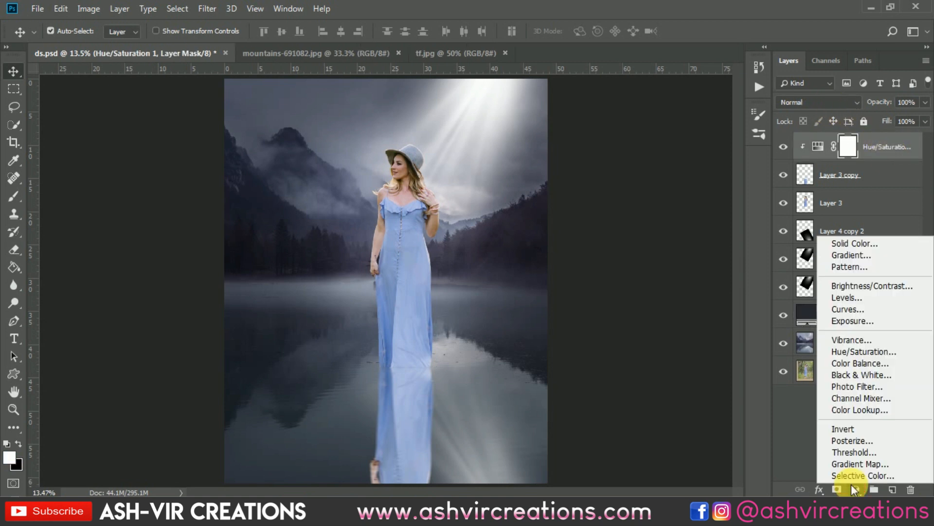
pyautogui.click(860, 410)
pyautogui.click(615, 164)
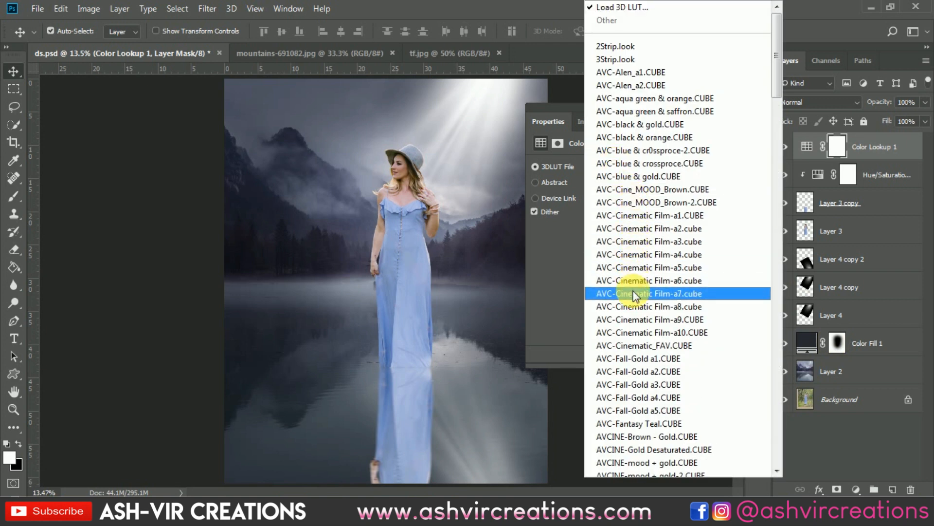
pyautogui.click(633, 294)
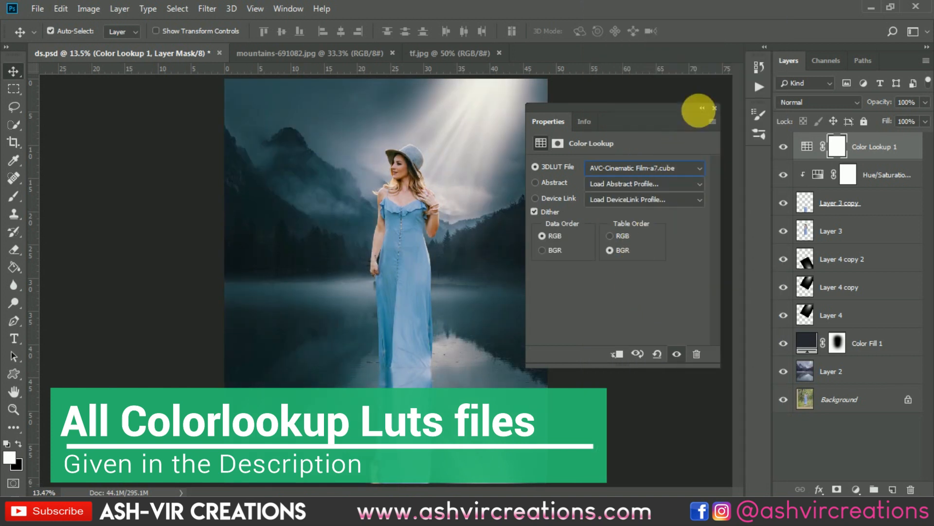
pyautogui.click(714, 108)
pyautogui.hotkey('ctrl', '0')
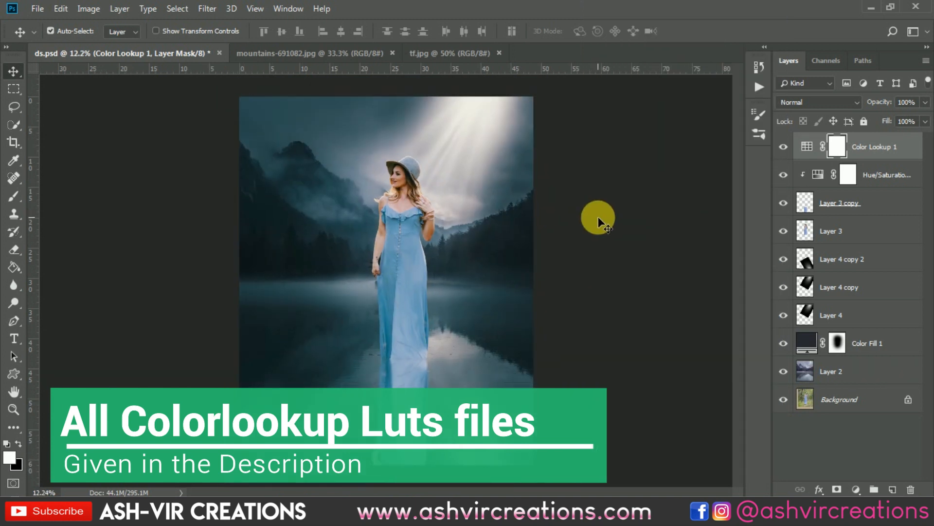
# Lower the dark color fill's opacity to about 20% and compare the picture with and without the fill
pyautogui.click(784, 343)
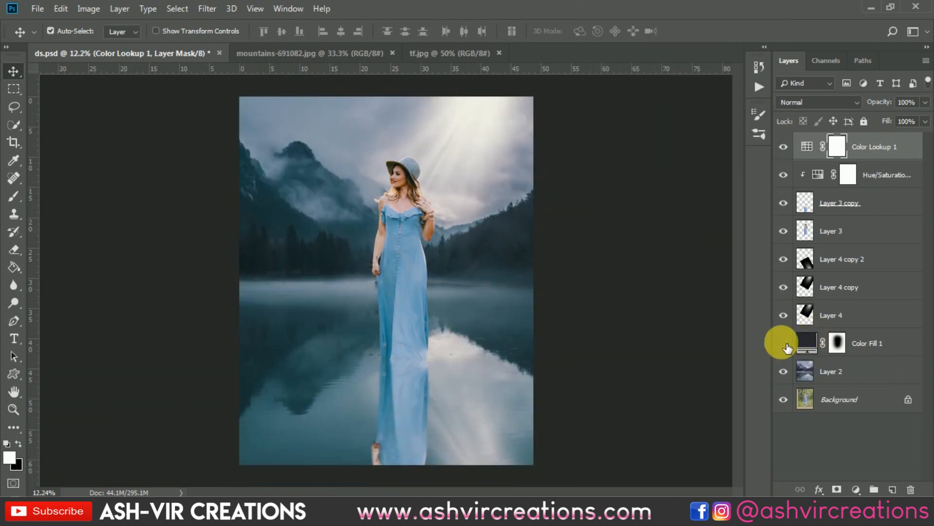
pyautogui.click(784, 343)
pyautogui.click(810, 343)
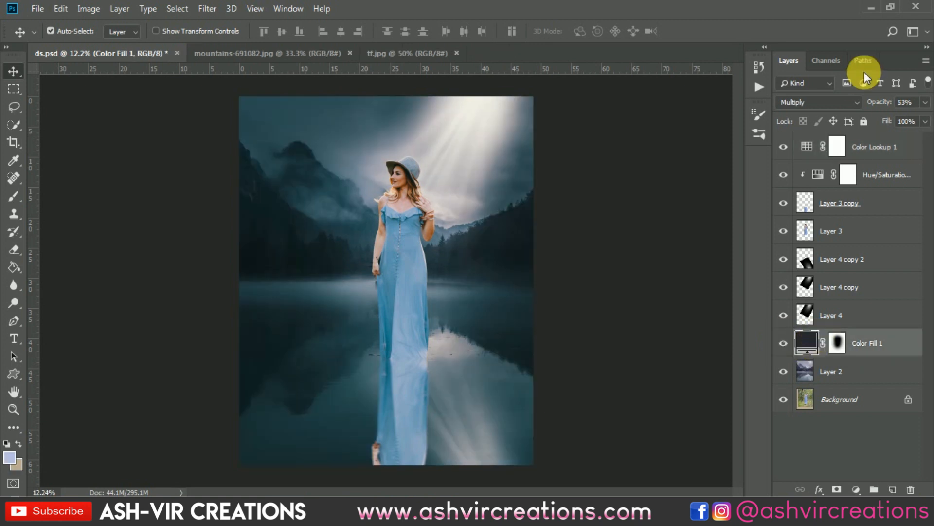
pyautogui.moveTo(889, 108); pyautogui.dragTo(852, 108)
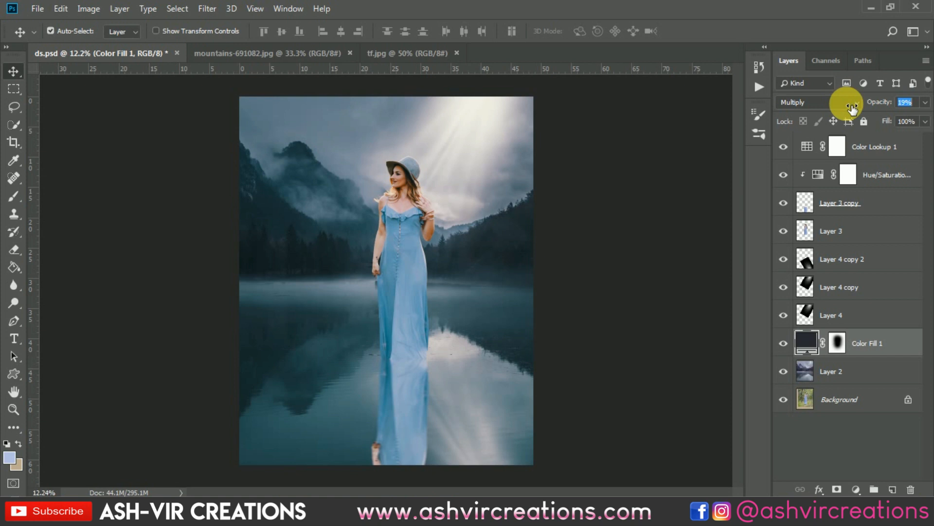
pyautogui.click(787, 342)
pyautogui.click(788, 342)
pyautogui.click(788, 342)
pyautogui.click(787, 342)
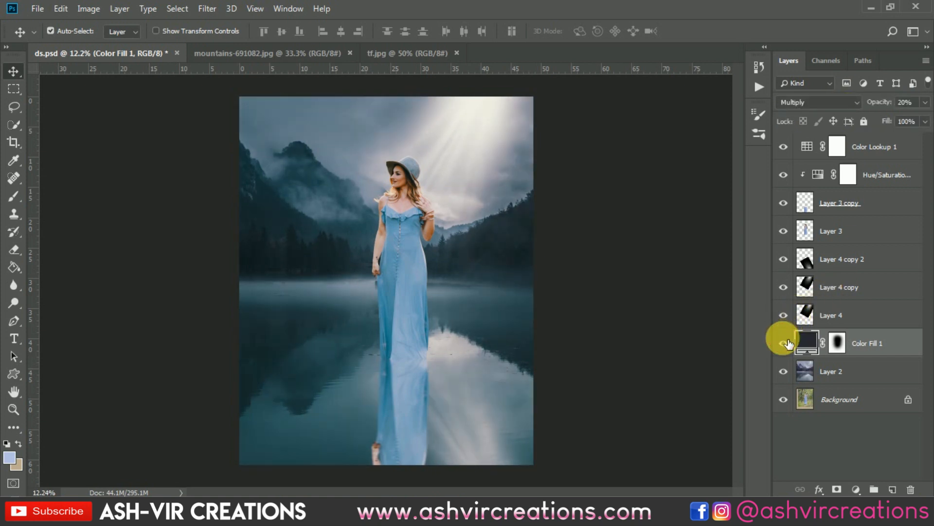
pyautogui.click(787, 343)
pyautogui.click(787, 343)
pyautogui.click(787, 343)
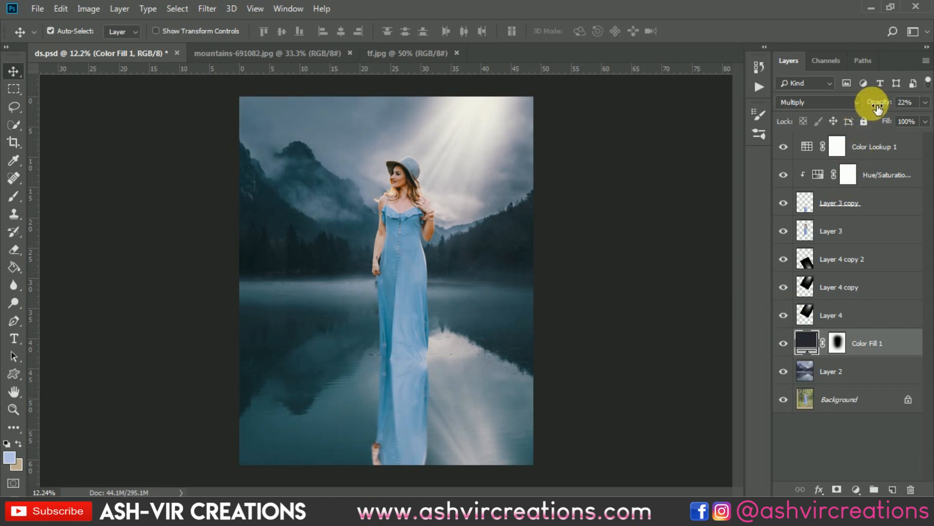
pyautogui.click(844, 369)
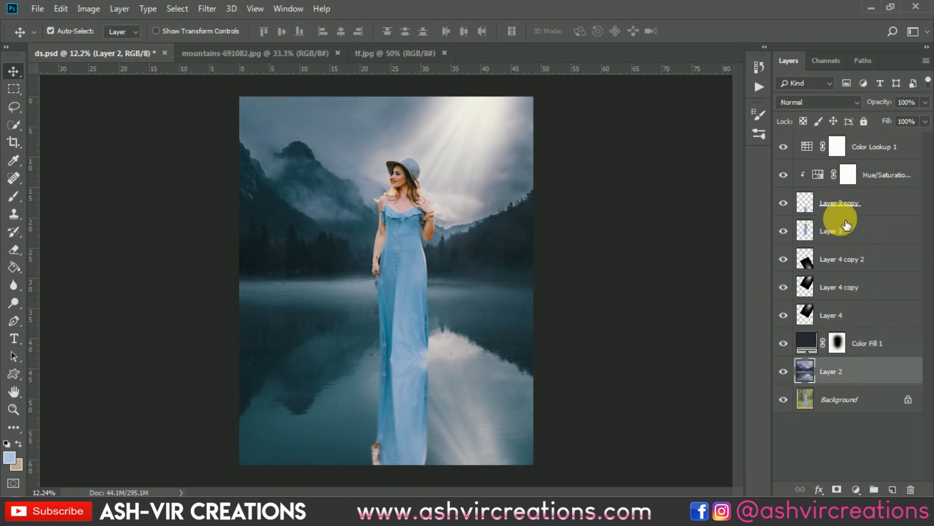
pyautogui.keyDown('shift'); pyautogui.click(872, 148); pyautogui.keyUp('shift')
pyautogui.rightClick(866, 147)
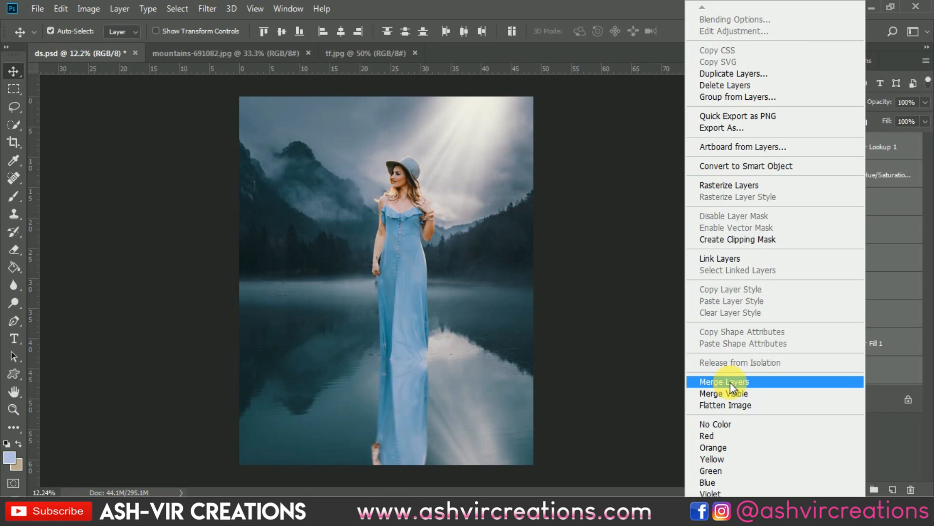
pyautogui.click(617, 358)
# Select the lake background, Layer 2, and start a Tilt-Shift blur on it
pyautogui.scroll(10, 383, 376)
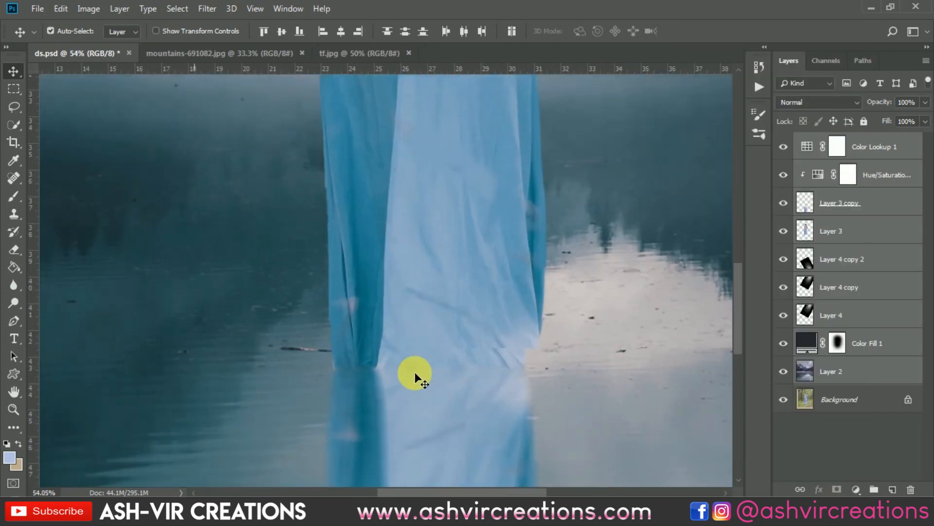
pyautogui.scroll(5, 415, 372)
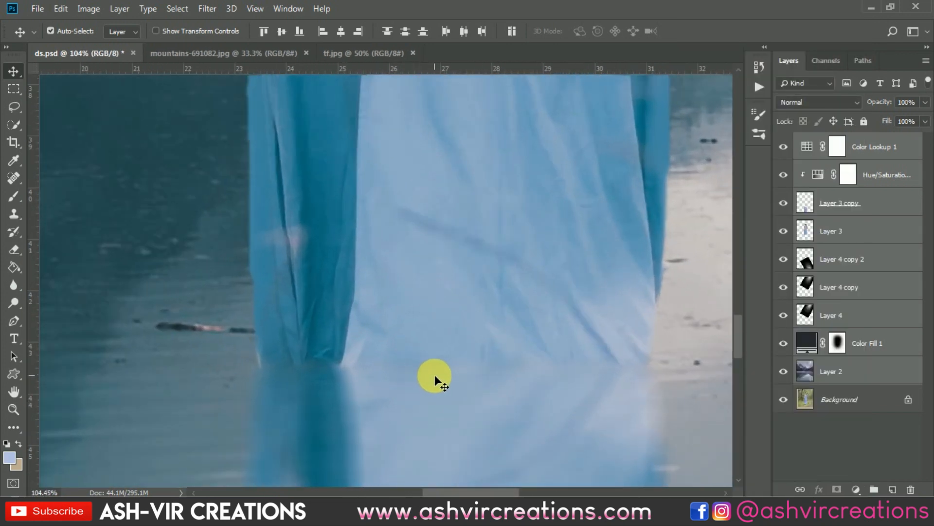
pyautogui.scroll(-10, 435, 375)
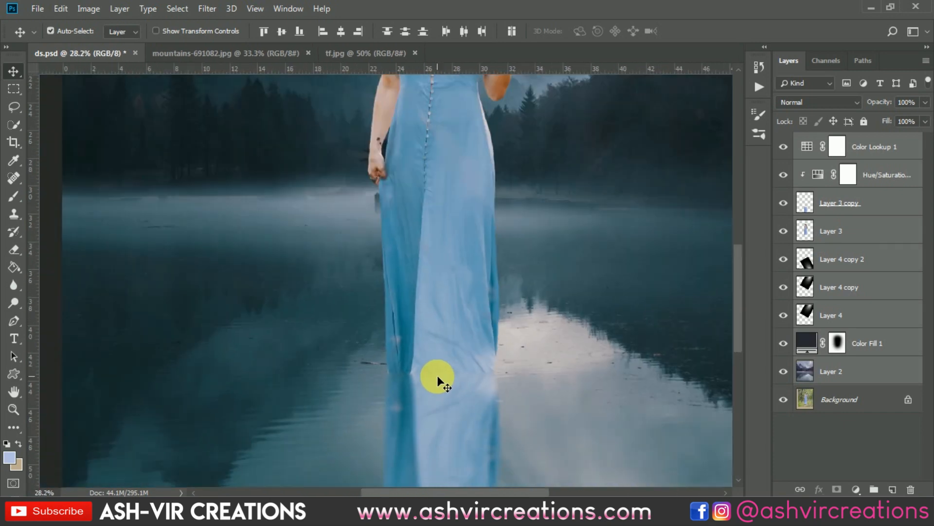
pyautogui.scroll(-1, 437, 375)
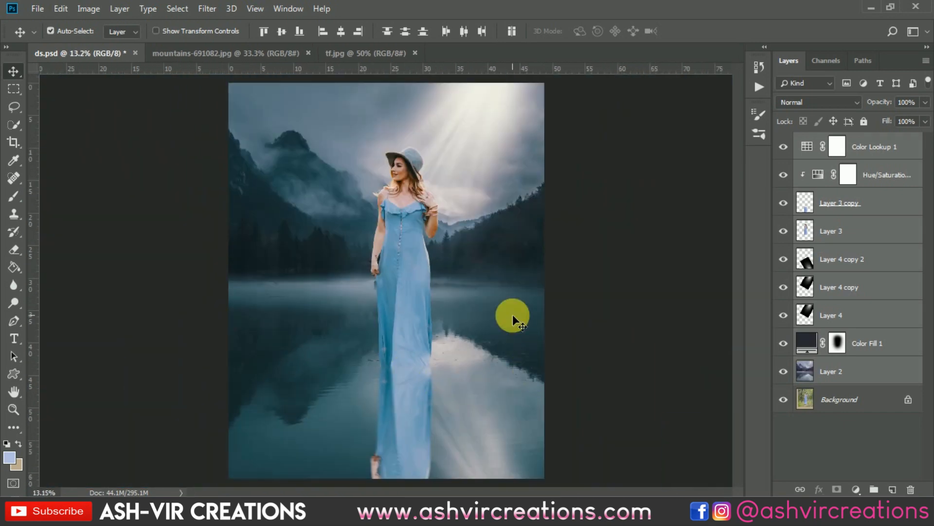
pyautogui.scroll(-1, 512, 314)
pyautogui.click(798, 368)
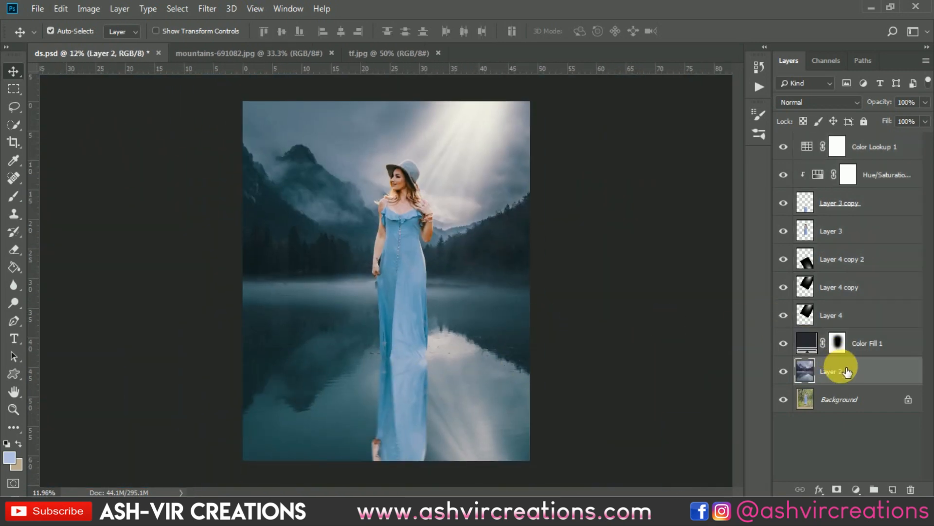
pyautogui.click(217, 11)
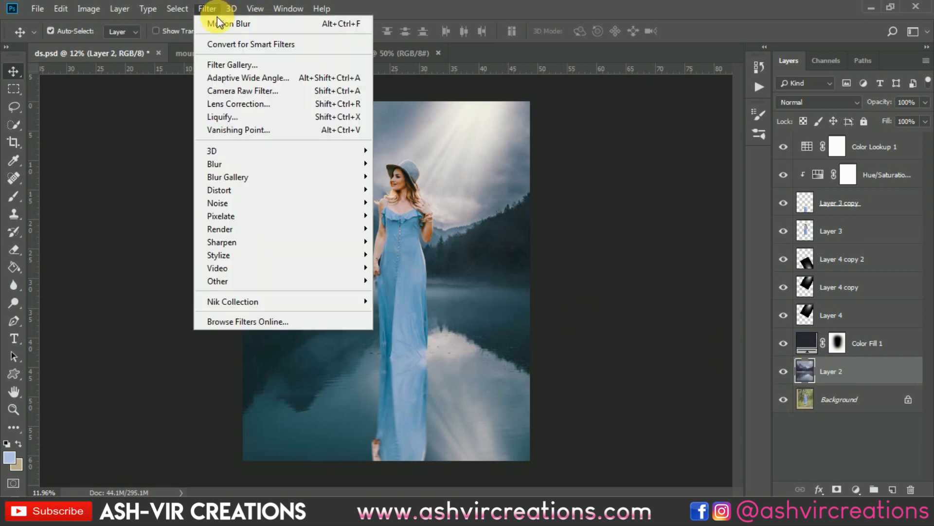
pyautogui.moveTo(242, 178)
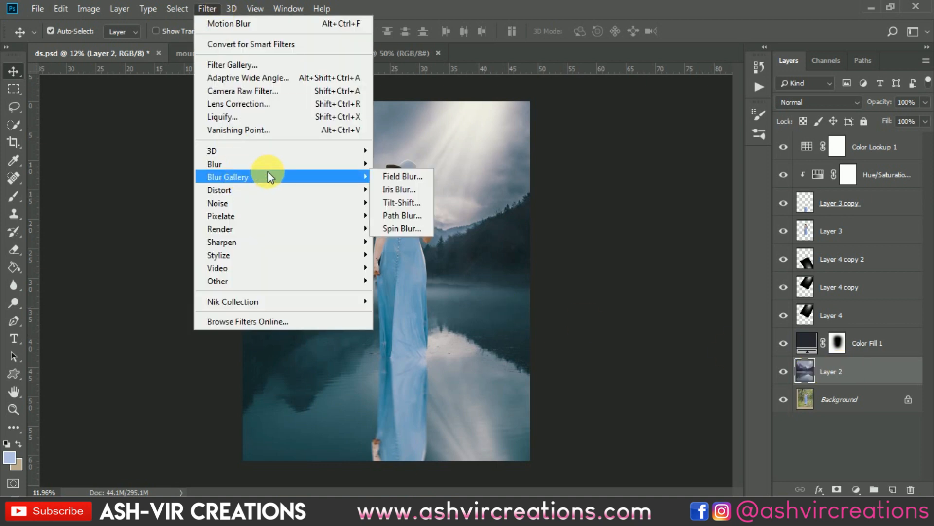
pyautogui.click(409, 203)
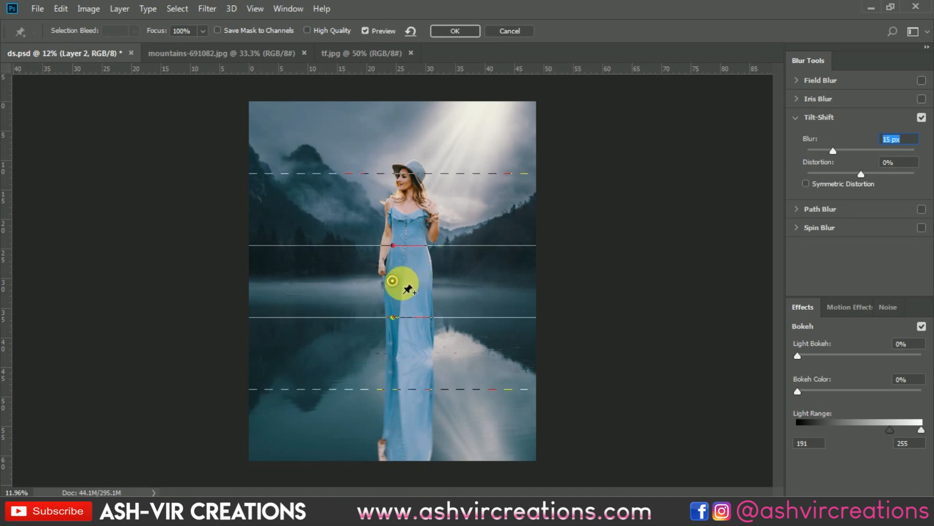
# Center the tilt-shift focus band on the dress hem at the waterline, lower its upper fade line to the far shore and widen its lower edge
pyautogui.moveTo(392, 281); pyautogui.dragTo(395, 364)
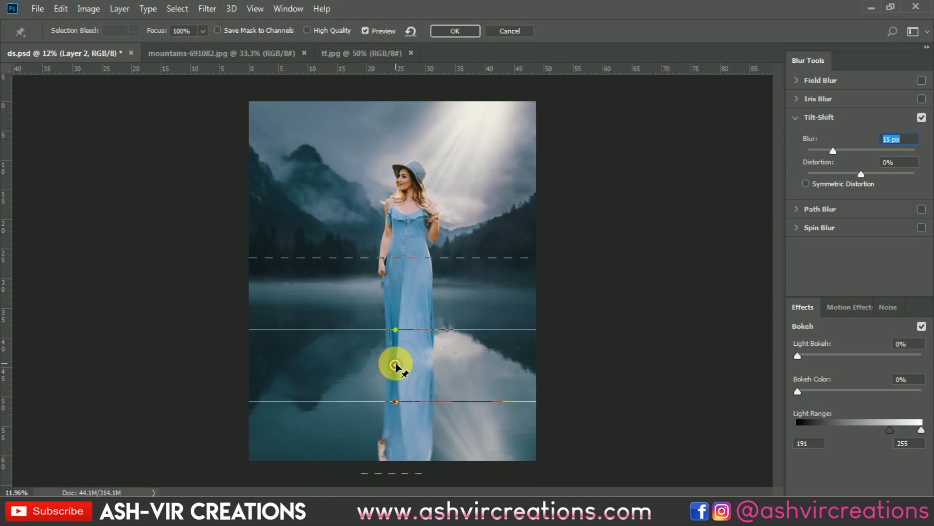
pyautogui.moveTo(420, 261); pyautogui.dragTo(421, 288)
pyautogui.click(385, 404)
pyautogui.moveTo(385, 405); pyautogui.dragTo(423, 413)
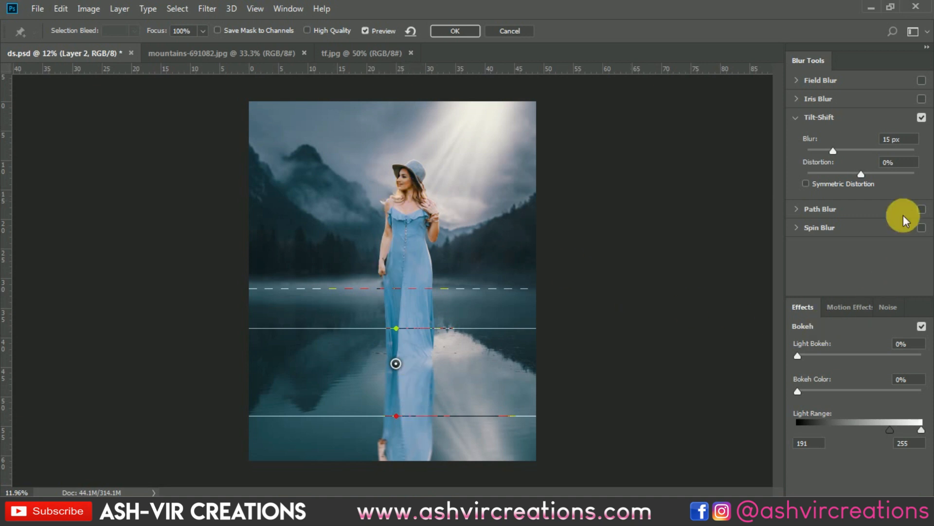
# Adjust the tilt-shift blur strength so the distant mountains look soft, and apply the filter
pyautogui.click(854, 150)
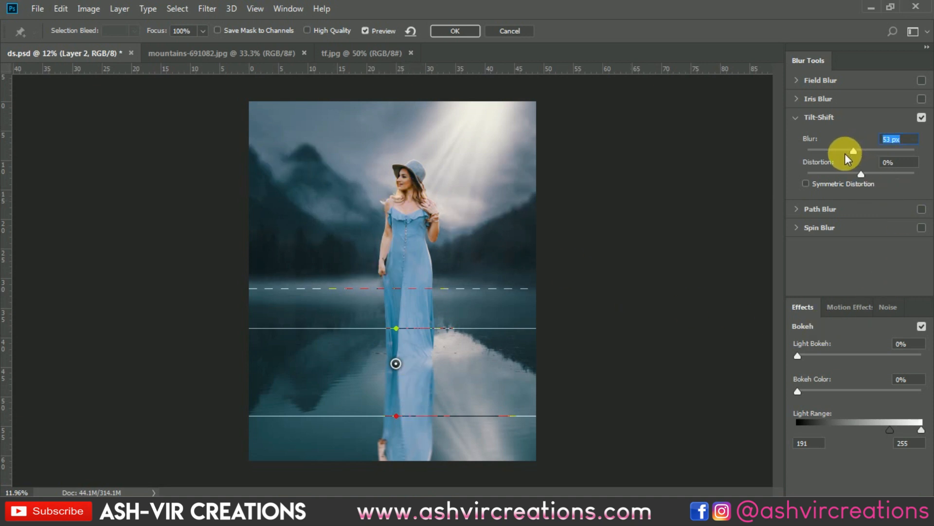
pyautogui.moveTo(817, 153); pyautogui.dragTo(783, 157)
pyautogui.click(453, 31)
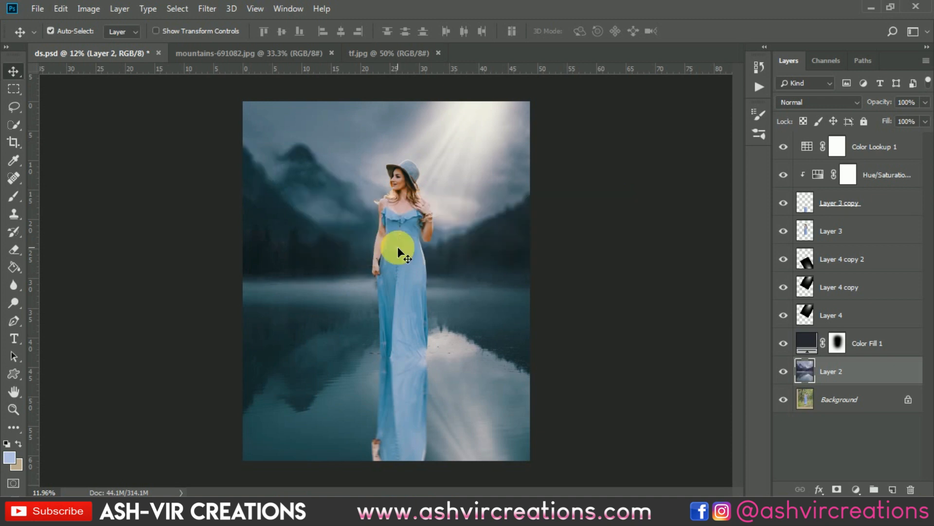
# Merge all layers above the Background, from Layer 2 up to Color Lookup 1, into one layer
pyautogui.scroll(3, 398, 247)
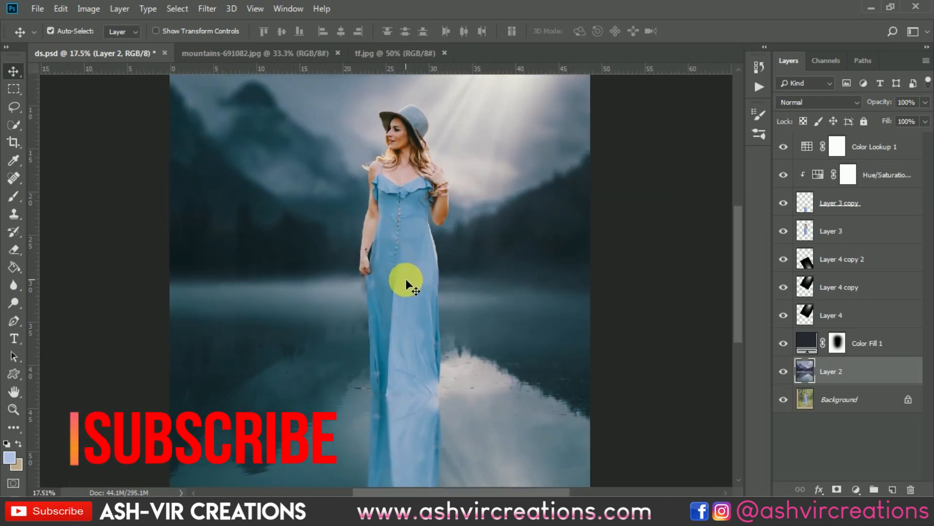
pyautogui.scroll(-3, 405, 279)
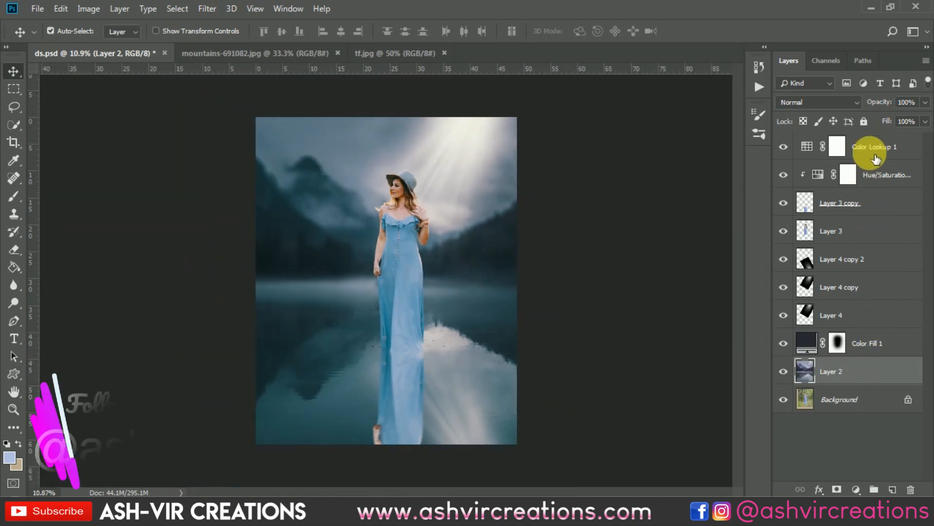
pyautogui.keyDown('shift'); pyautogui.click(876, 147); pyautogui.keyUp('shift')
pyautogui.rightClick(866, 144)
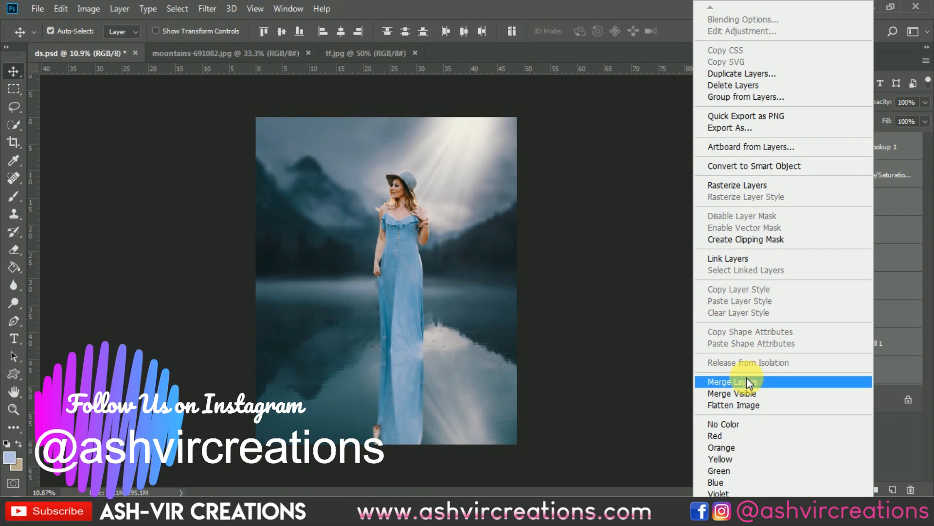
pyautogui.click(733, 382)
pyautogui.click(14, 142)
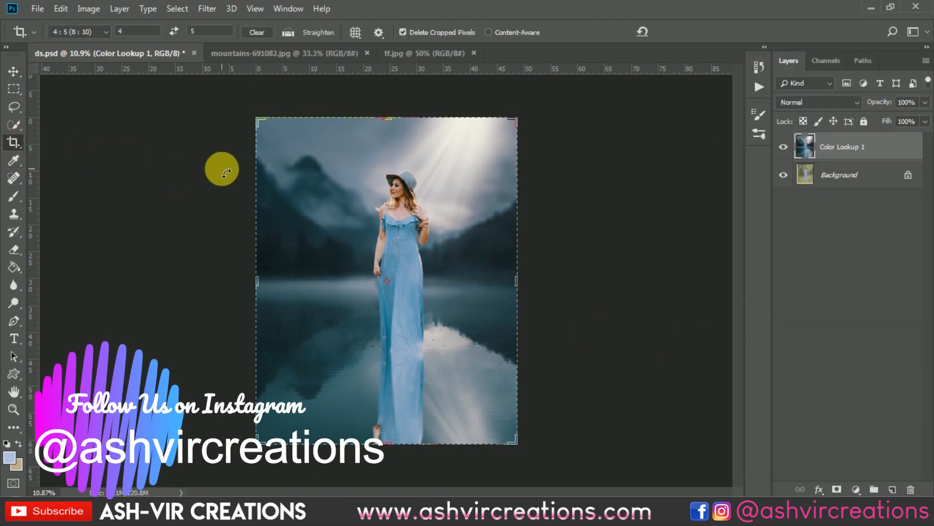
pyautogui.press('v')
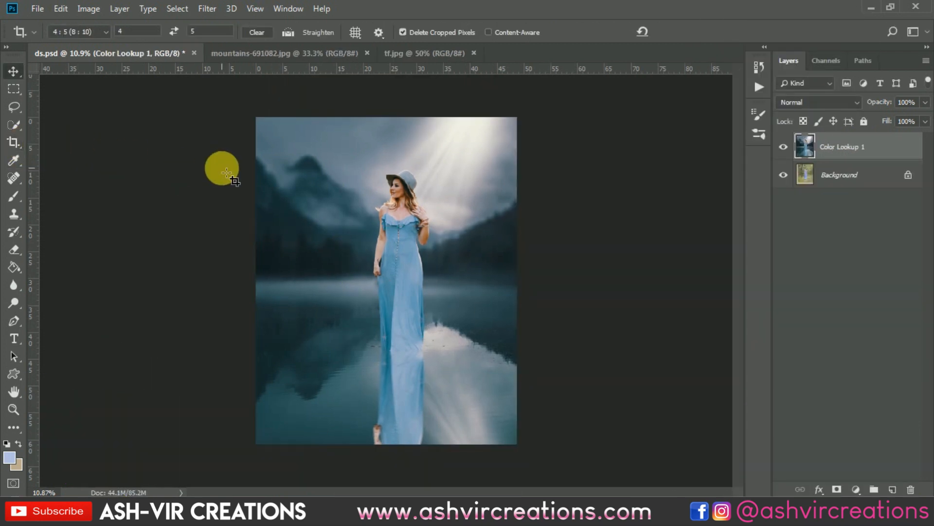
# Start the Camera Raw Filter on the merged layer and set the Blues hue to +17 in the HSL adjustments
pyautogui.click(204, 9)
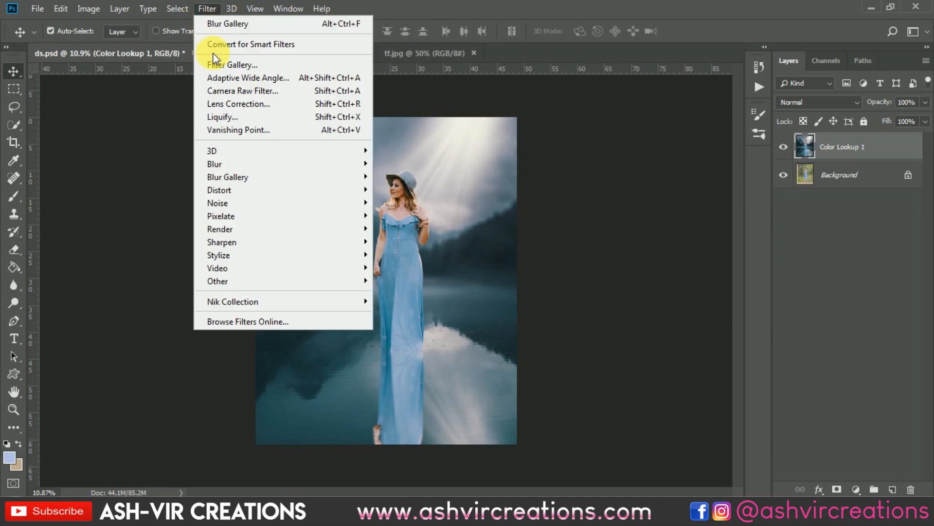
pyautogui.click(220, 91)
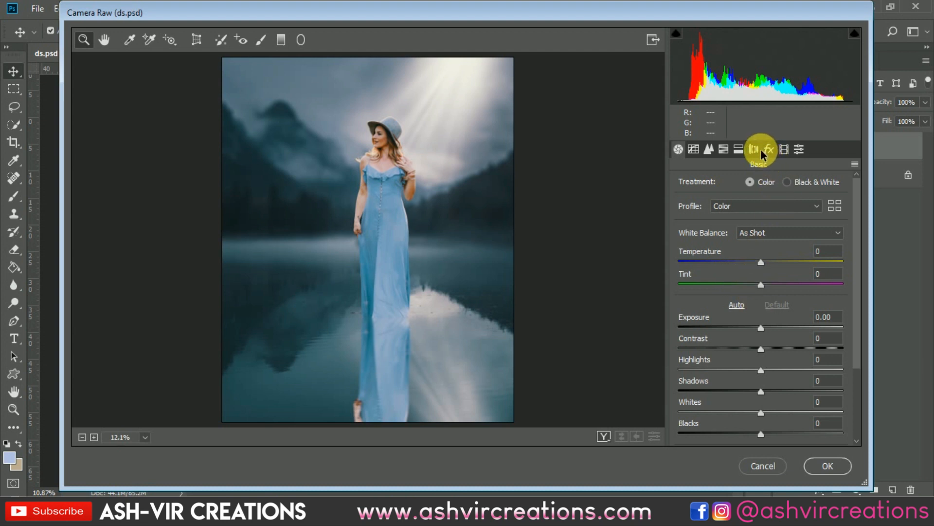
pyautogui.click(785, 149)
pyautogui.click(799, 150)
pyautogui.click(769, 150)
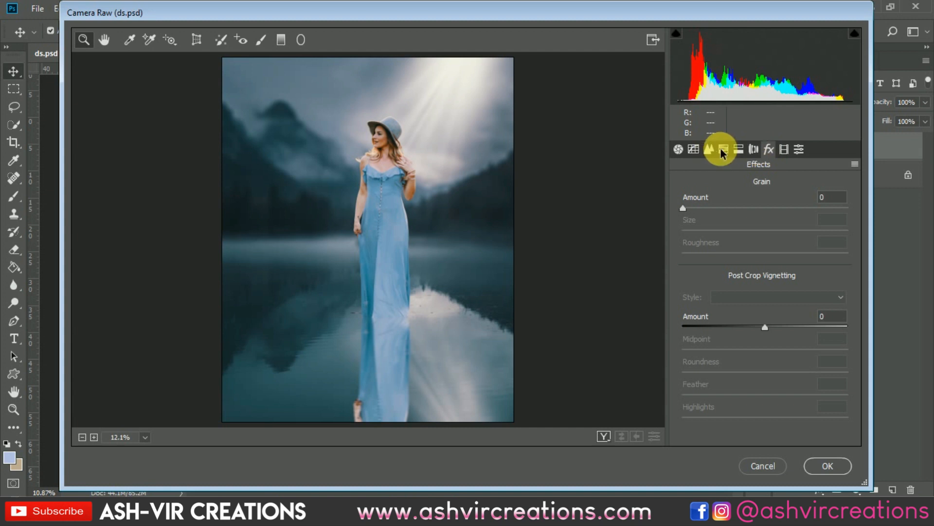
pyautogui.click(737, 150)
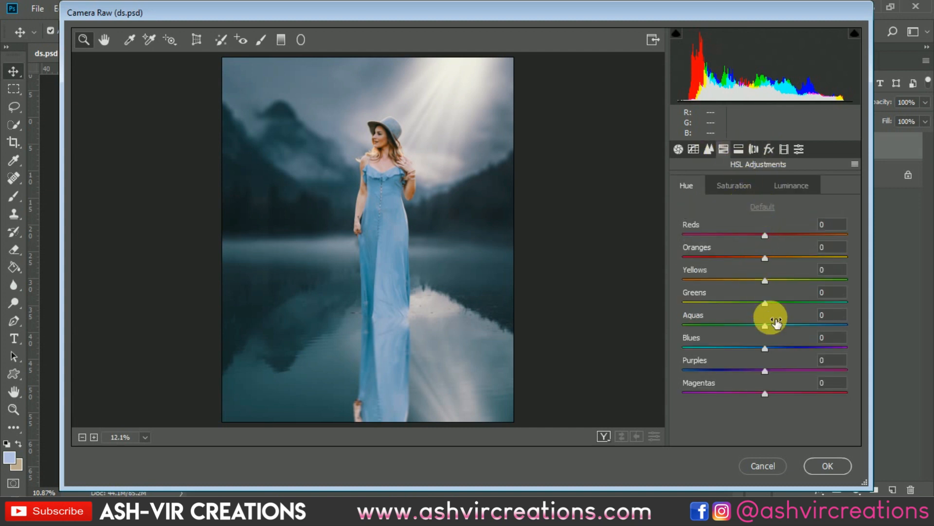
pyautogui.moveTo(765, 349); pyautogui.dragTo(779, 363)
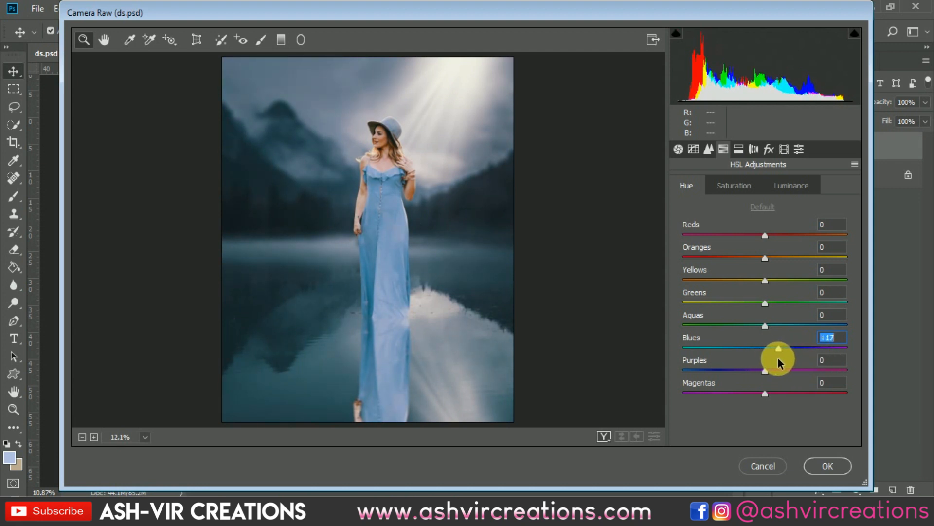
# Set the Aquas hue to +43 and check the color shift across the picture
pyautogui.scroll(5, 402, 256)
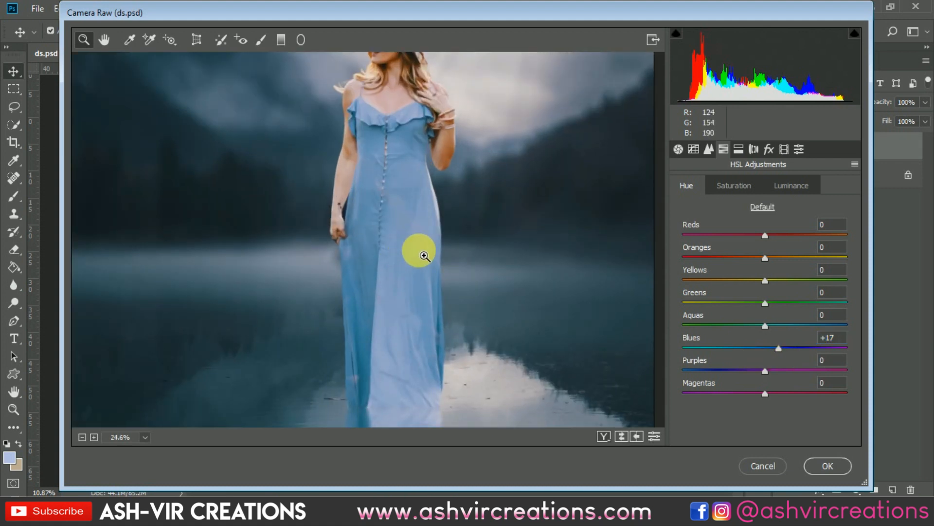
pyautogui.scroll(-6, 424, 259)
pyautogui.scroll(1, 425, 259)
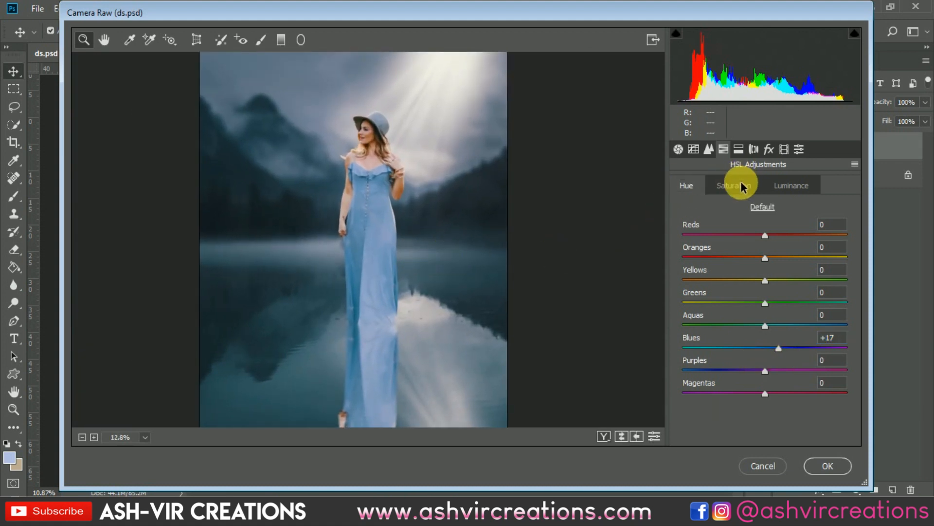
pyautogui.moveTo(765, 325); pyautogui.dragTo(801, 328)
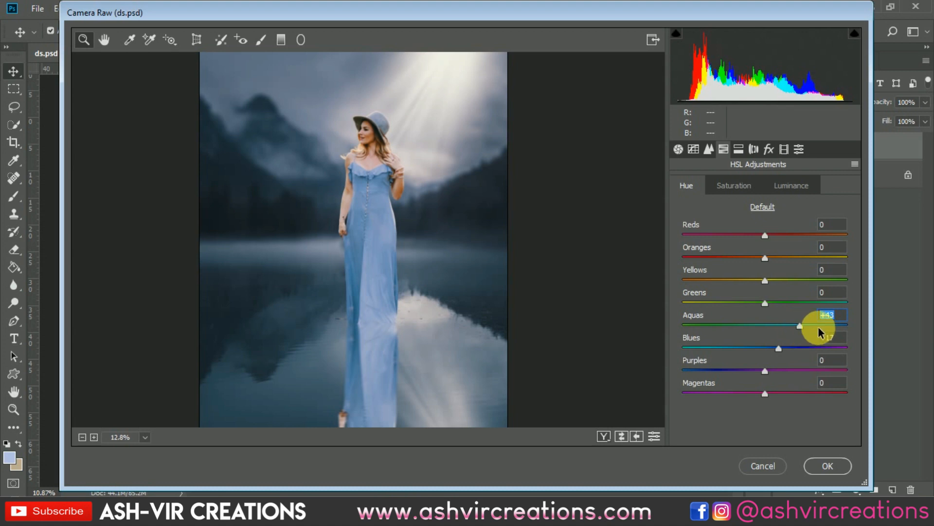
pyautogui.moveTo(447, 363); pyautogui.dragTo(438, 349)
pyautogui.moveTo(375, 184); pyautogui.dragTo(399, 195)
pyautogui.click(411, 234)
pyautogui.moveTo(431, 324); pyautogui.dragTo(397, 282)
# Set Clarity to +10 and Vibrance to +11 in the basic adjustments
pyautogui.click(678, 149)
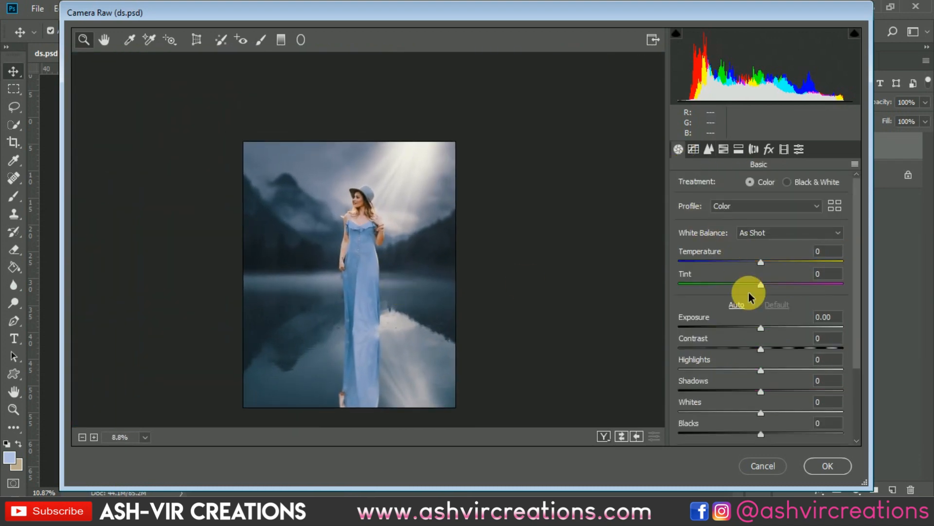
pyautogui.moveTo(858, 341); pyautogui.dragTo(861, 396)
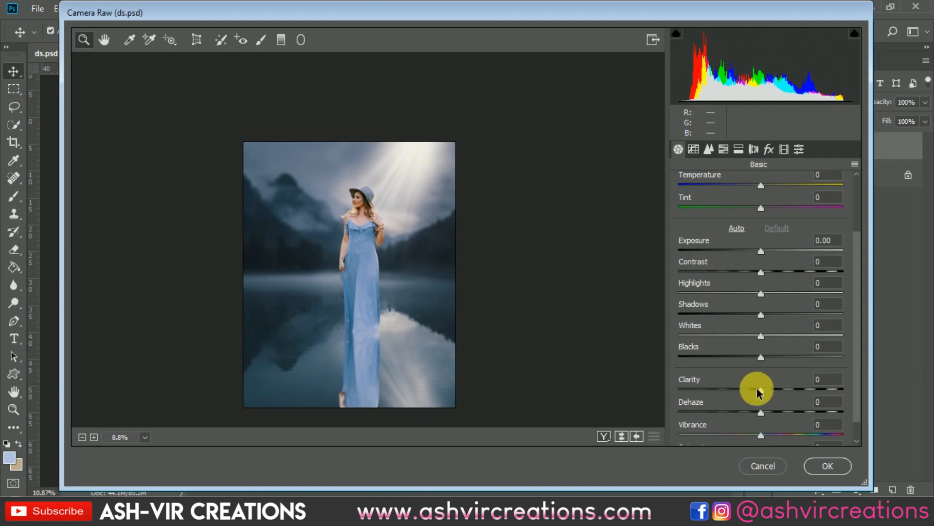
pyautogui.moveTo(761, 392); pyautogui.dragTo(769, 389)
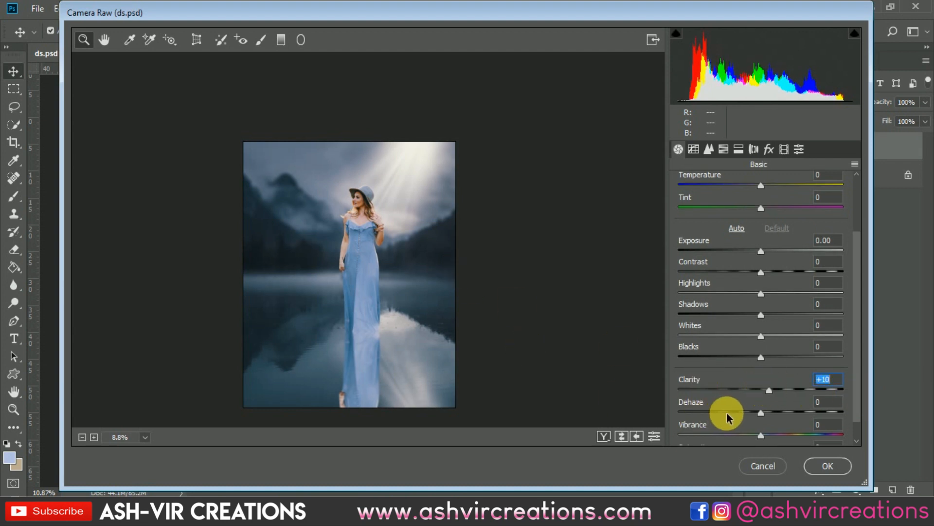
pyautogui.moveTo(760, 434)
pyautogui.mouseDown()
pyautogui.moveTo(799, 433)
pyautogui.moveTo(723, 445)
pyautogui.moveTo(782, 442)
pyautogui.moveTo(770, 445)
pyautogui.mouseUp()
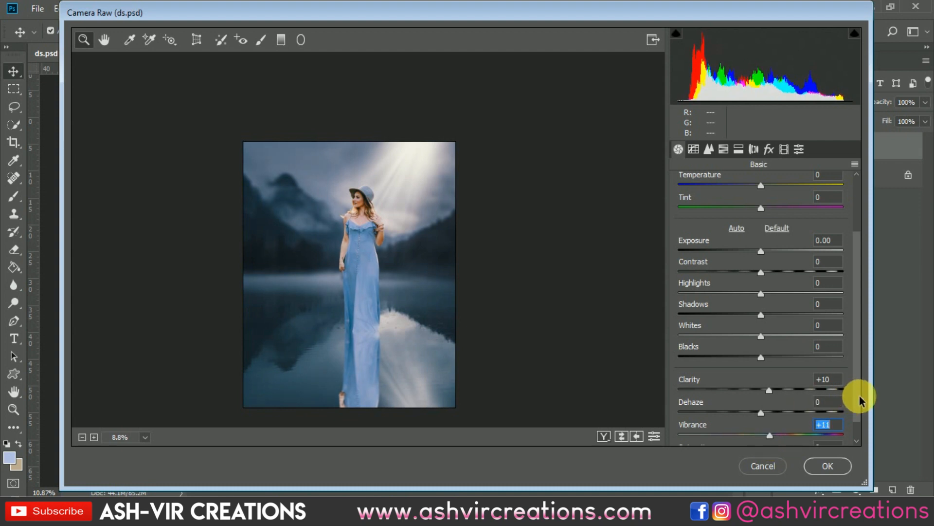
pyautogui.scroll(-1, 857, 411)
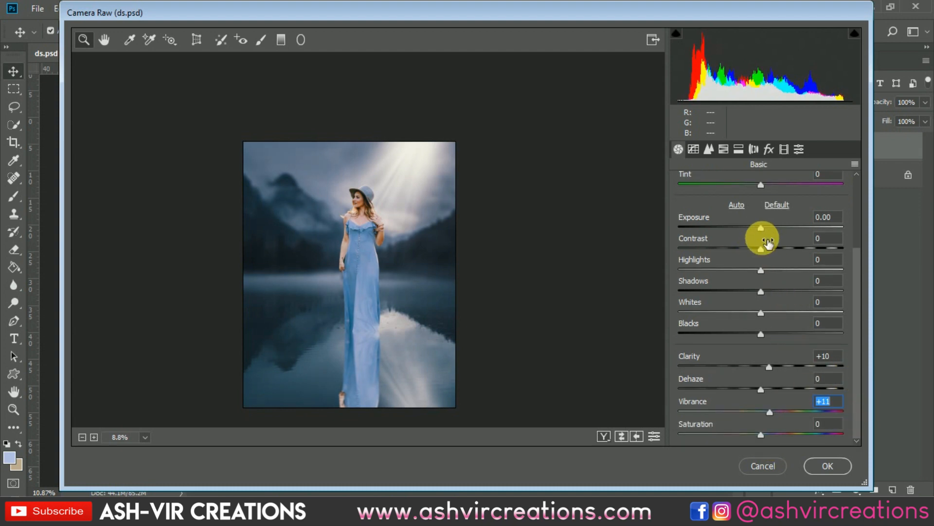
# Set Contrast to +8, Highlights to +8, Shadows to +18, Whites to -16 and Blacks to -5, and check the result up close
pyautogui.moveTo(768, 243); pyautogui.dragTo(748, 313)
pyautogui.moveTo(792, 337); pyautogui.dragTo(757, 338)
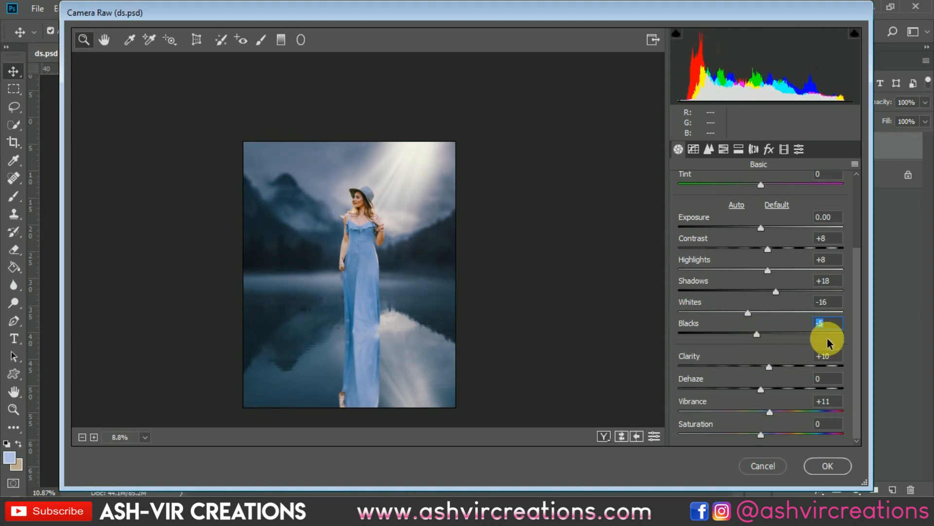
pyautogui.scroll(5, 416, 276)
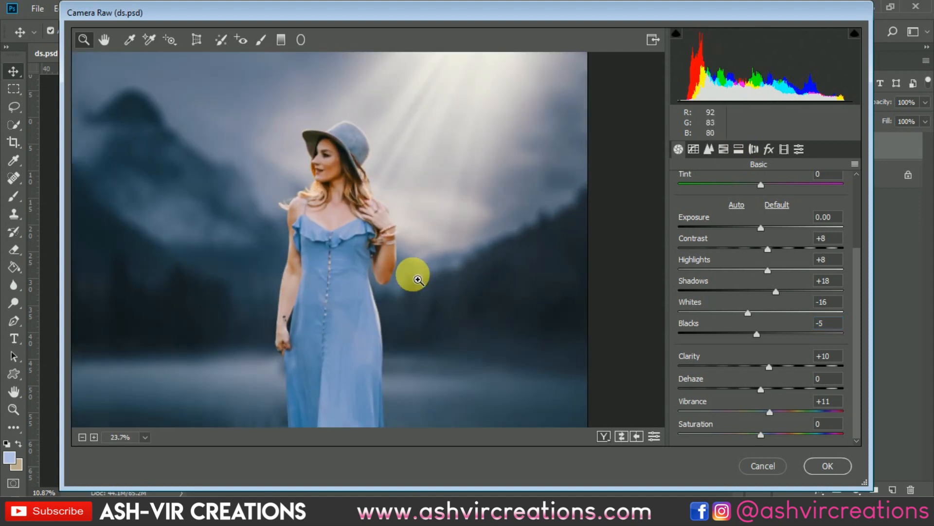
pyautogui.scroll(-6, 369, 298)
pyautogui.scroll(5, 405, 322)
pyautogui.scroll(-3, 408, 325)
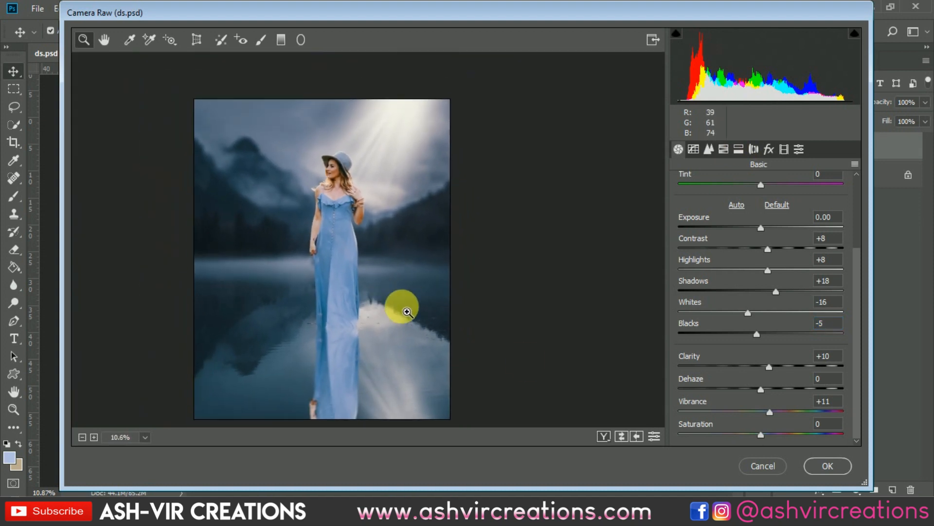
# Add a post-crop vignette with an amount of -21 in the Highlight Priority style
pyautogui.click(769, 149)
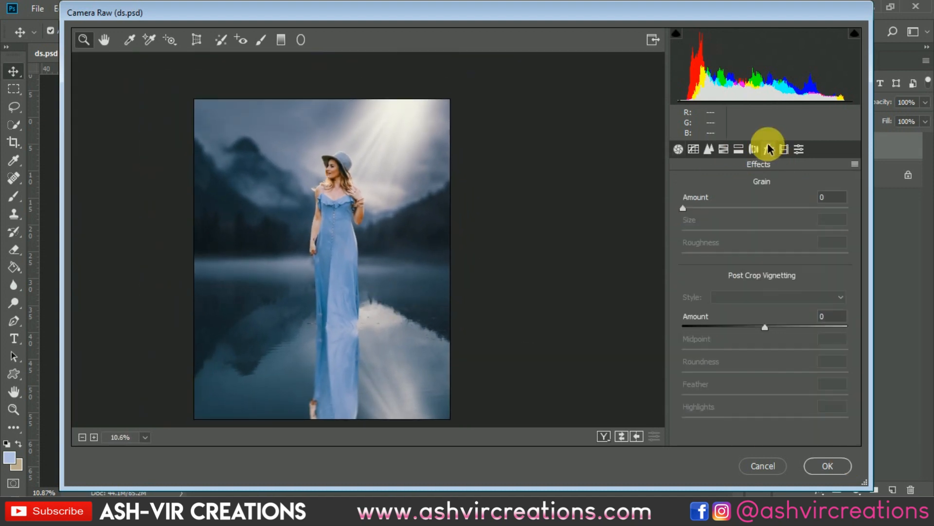
pyautogui.click(748, 325)
pyautogui.moveTo(748, 326); pyautogui.dragTo(764, 326)
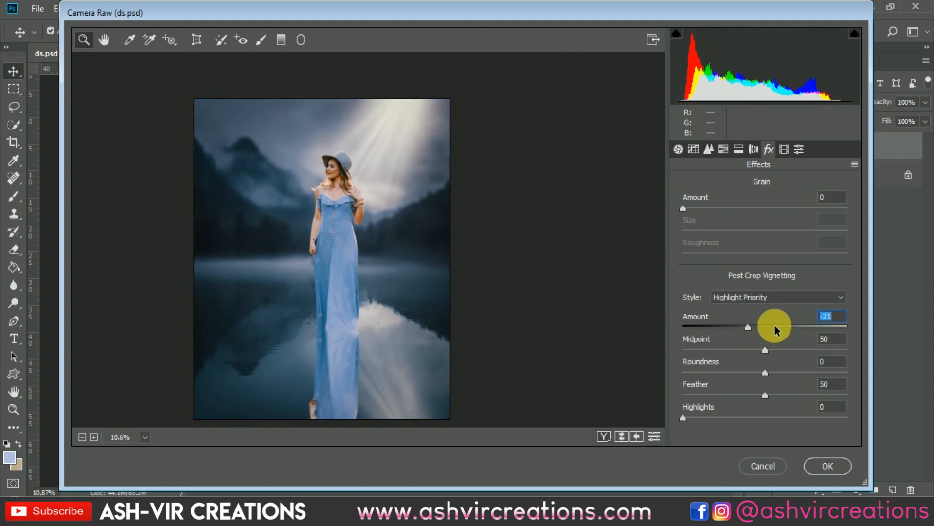
# Apply the Camera Raw grading to the merged Color Lookup 1 layer
pyautogui.click(845, 466)
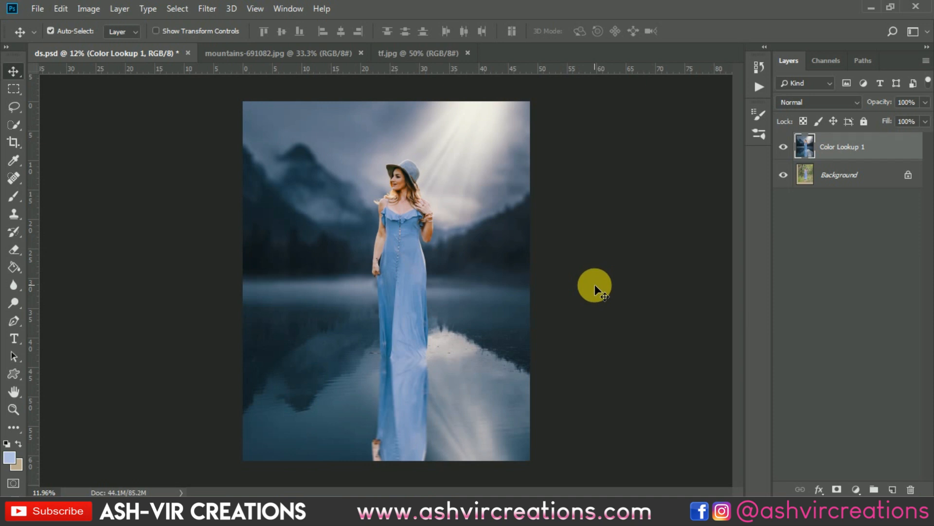
pyautogui.scroll(1, 595, 284)
pyautogui.scroll(-1, 553, 283)
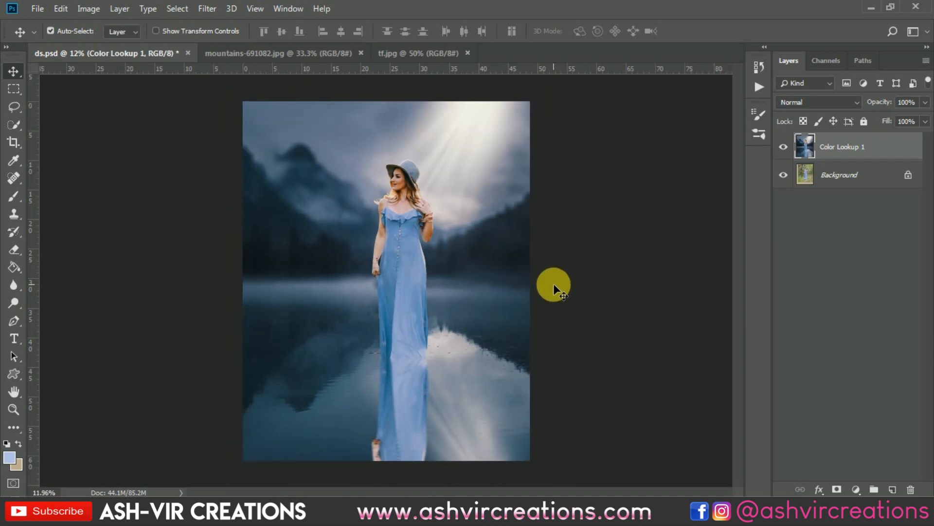
# Compare the finished composite with the original photo by hiding and showing the Color Lookup 1 layer twice
pyautogui.click(785, 148)
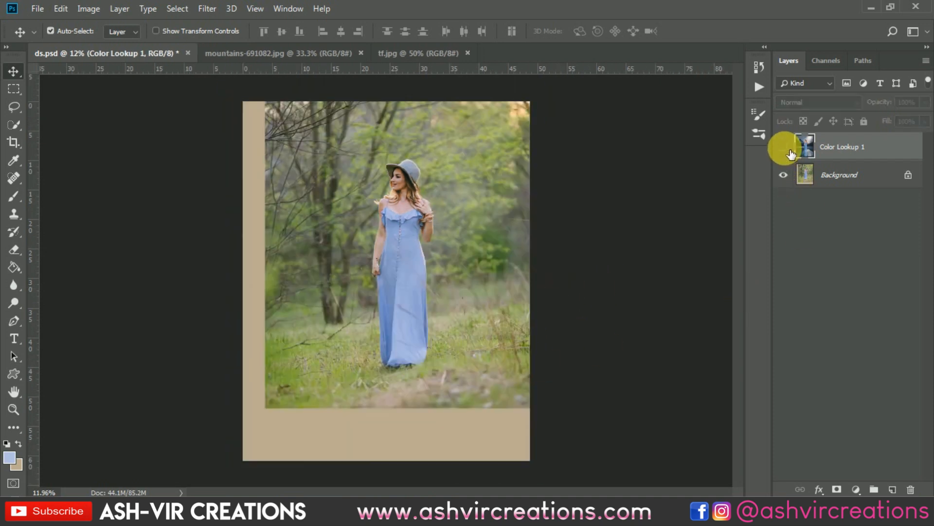
pyautogui.click(783, 147)
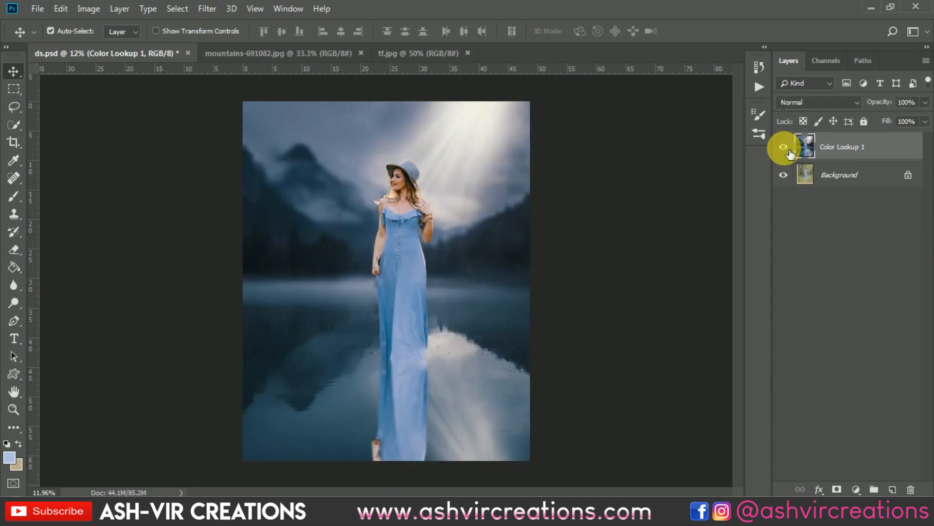
pyautogui.scroll(1, 670, 203)
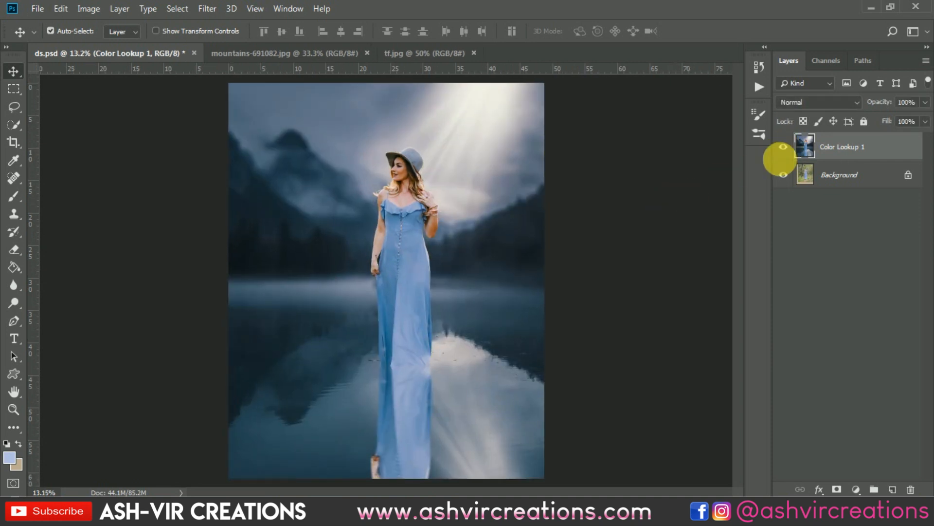
pyautogui.click(786, 147)
pyautogui.click(785, 147)
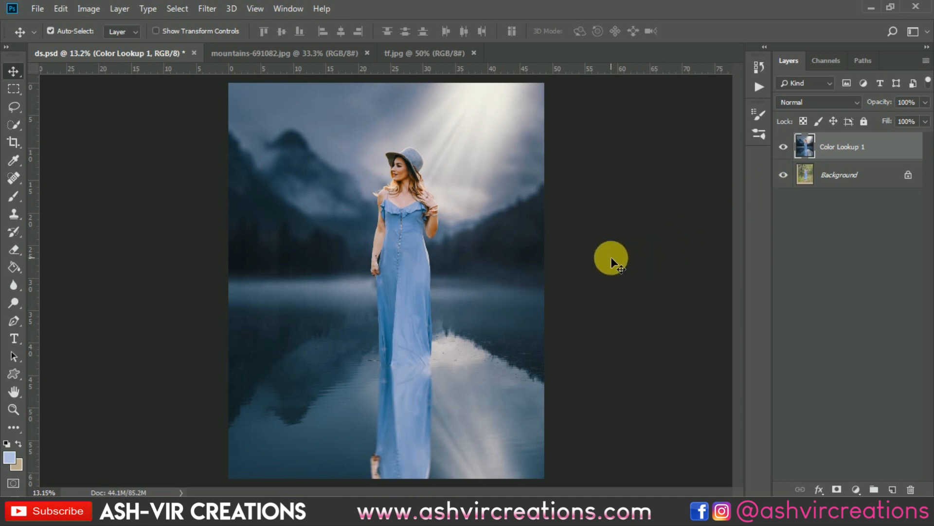
# Examine the finished composite up close around the woman and light rays, then as a whole picture
pyautogui.scroll(-1, 611, 259)
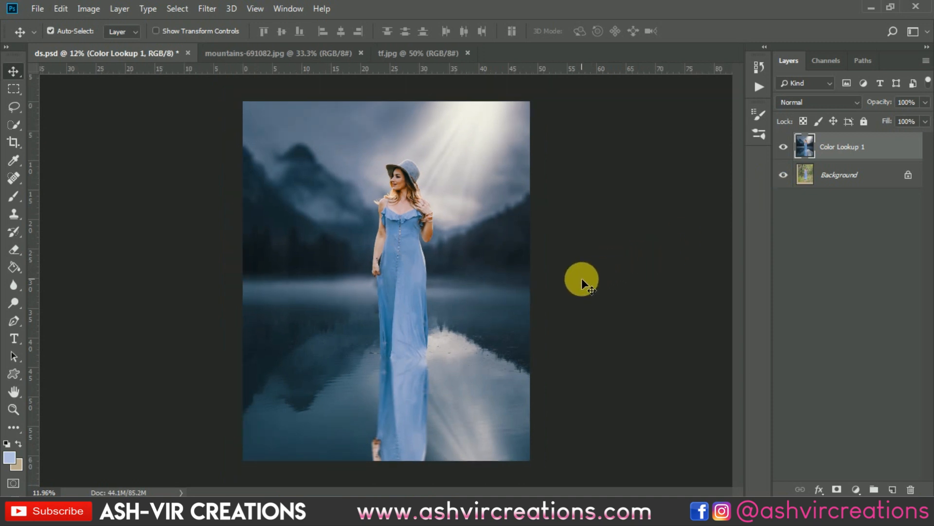
pyautogui.scroll(2, 582, 278)
pyautogui.scroll(3, 574, 270)
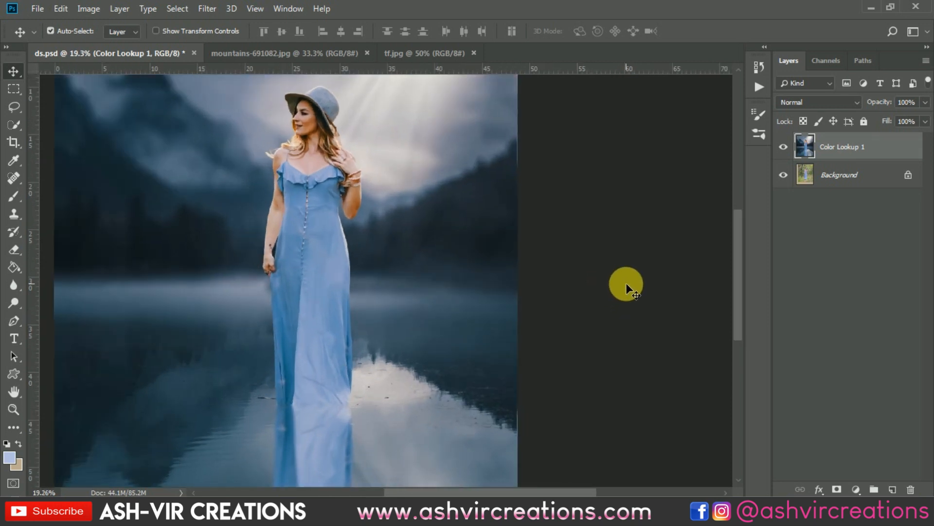
pyautogui.scroll(2, 569, 313)
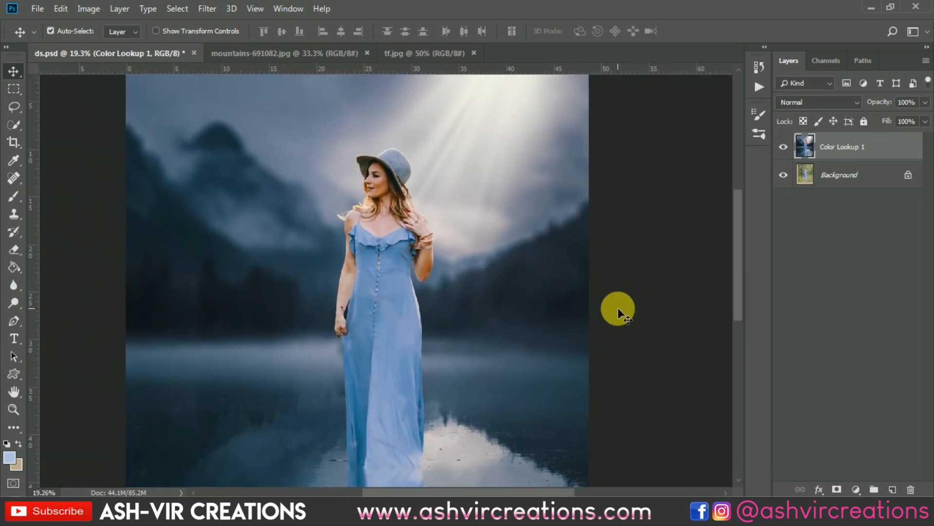
pyautogui.scroll(2, 623, 309)
pyautogui.hscroll(-2, 624, 306)
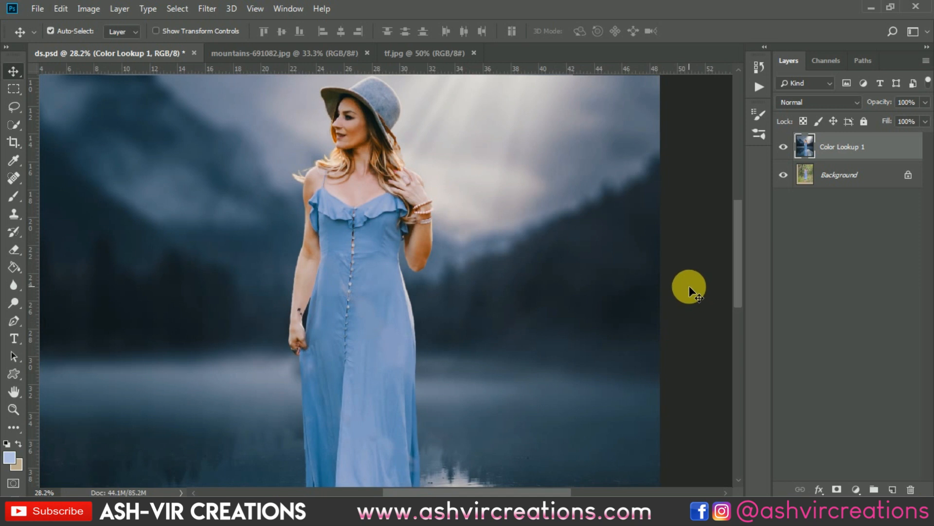
pyautogui.scroll(-1, 689, 285)
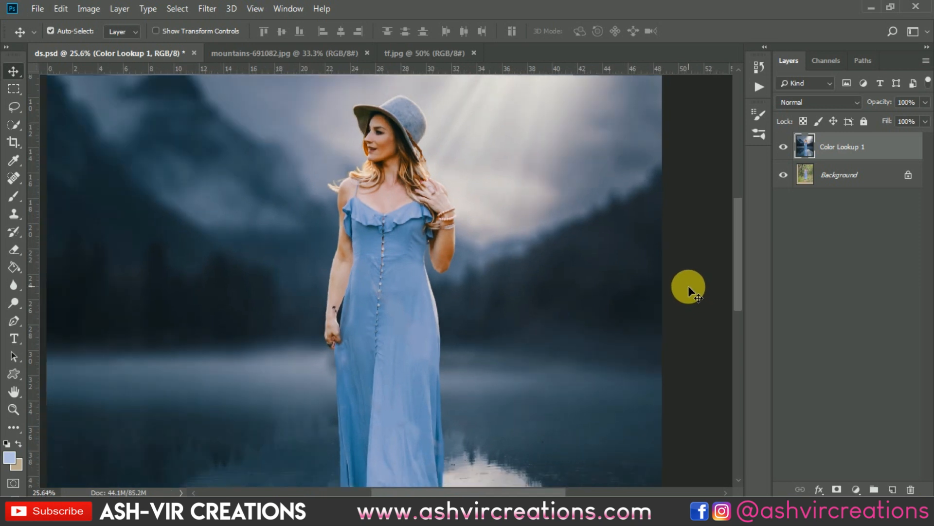
pyautogui.scroll(-6, 689, 287)
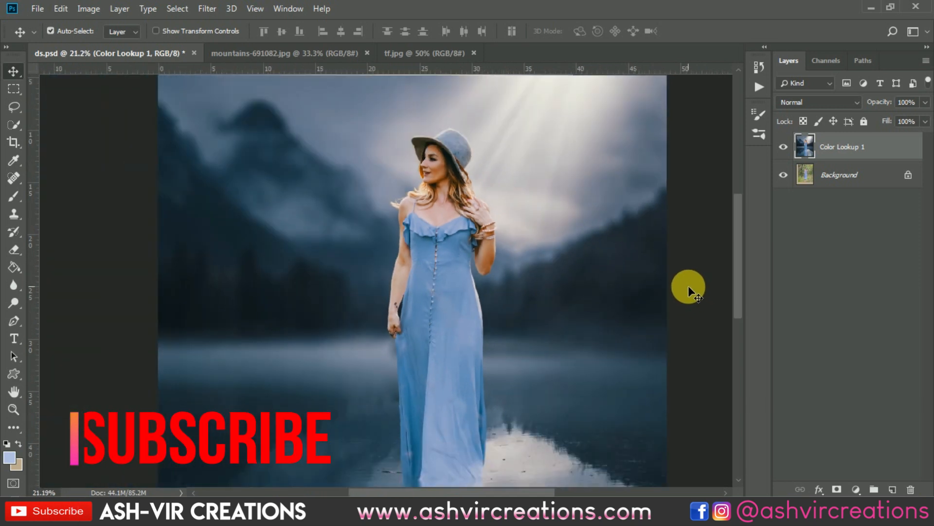
pyautogui.scroll(-1, 688, 286)
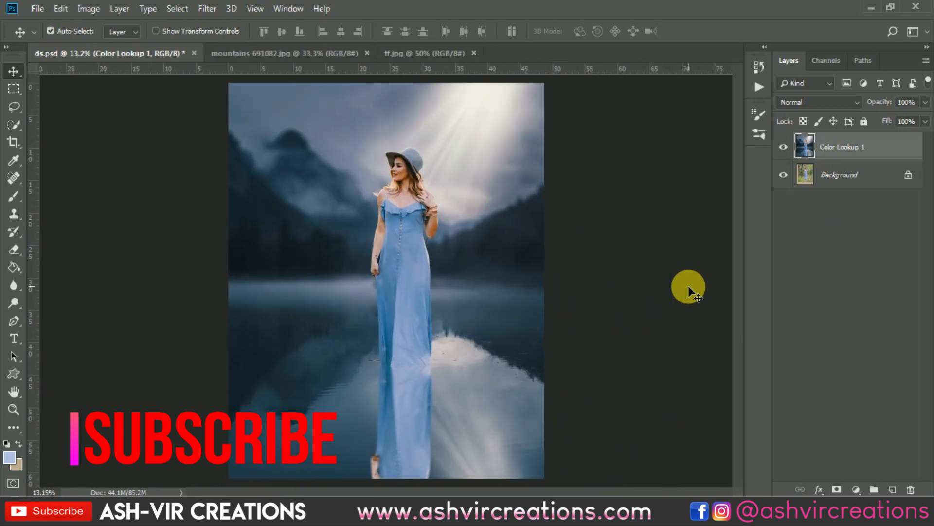